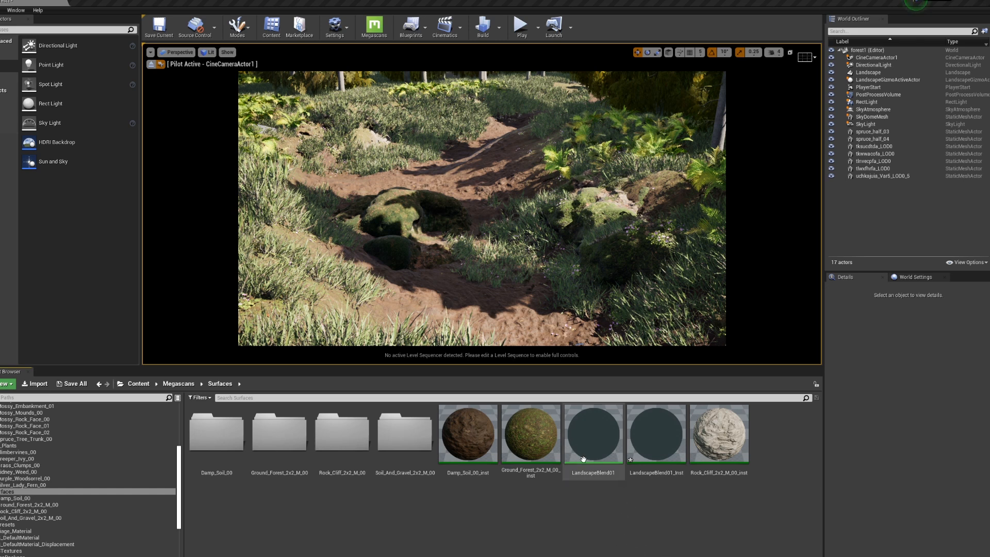
Open the LandscapeBlend01 material and examine how its grass, soil, rock cliff, UV and tessellation node groups feed the material output.
{"action": "double_click", "coordinate": [596, 446]}
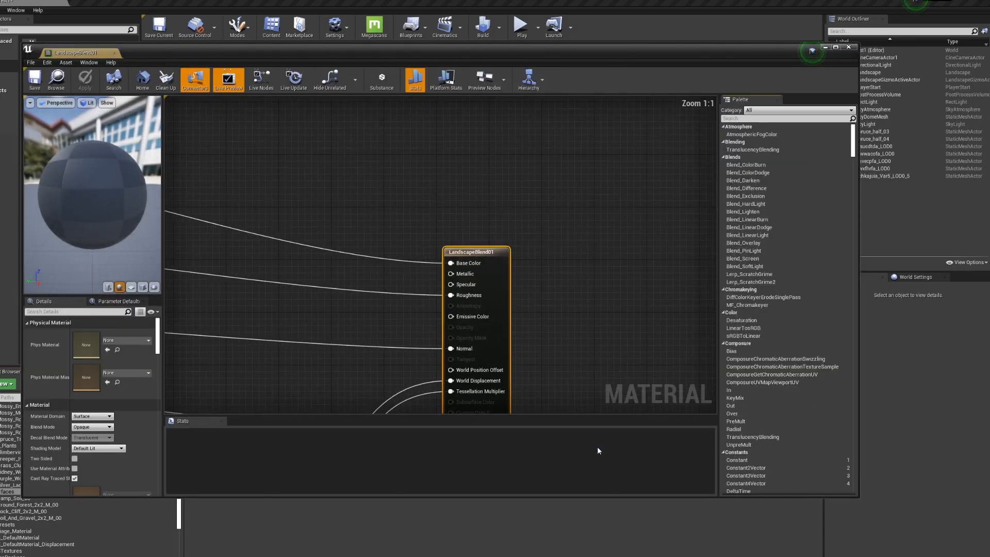
{"action": "right_click_drag", "start_coordinate": [450, 304], "coordinate": [605, 228]}
{"action": "scroll", "coordinate": [534, 289], "scroll_direction": "down", "scroll_amount": 8}
{"action": "scroll", "coordinate": [529, 298], "scroll_direction": "down", "scroll_amount": 2}
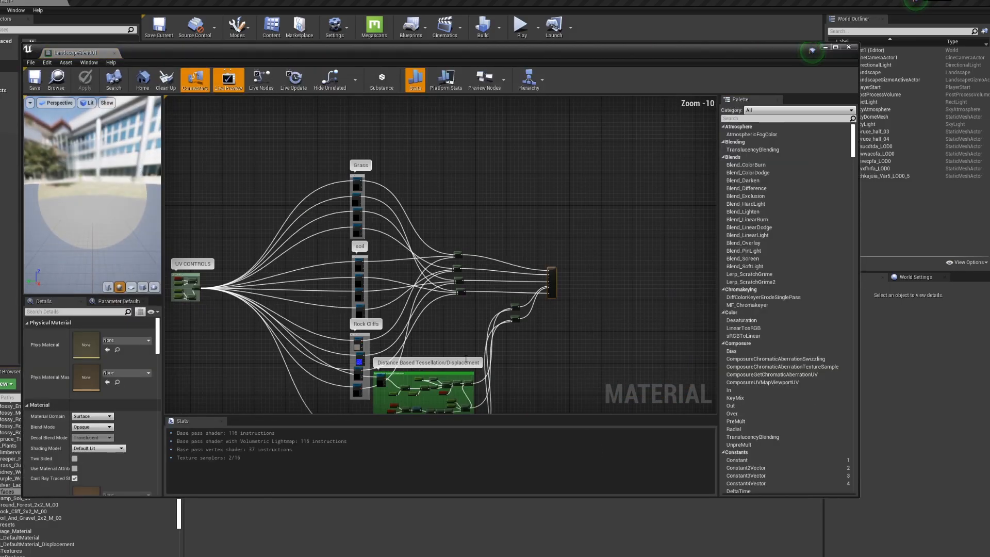
{"action": "right_click_drag", "start_coordinate": [506, 276], "coordinate": [533, 207]}
{"action": "scroll", "coordinate": [533, 207], "scroll_direction": "down", "scroll_amount": 1}
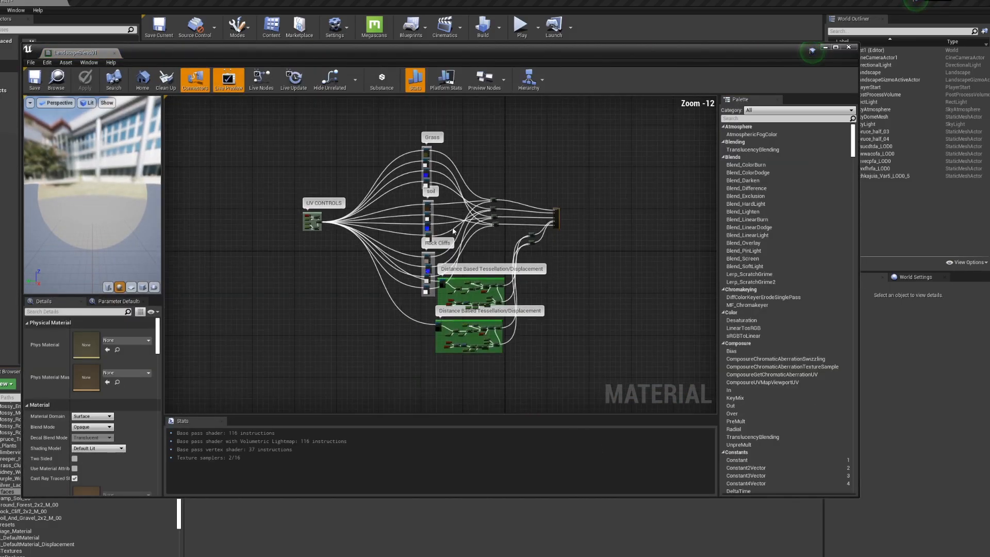
{"action": "scroll", "coordinate": [472, 240], "scroll_direction": "up", "scroll_amount": 1}
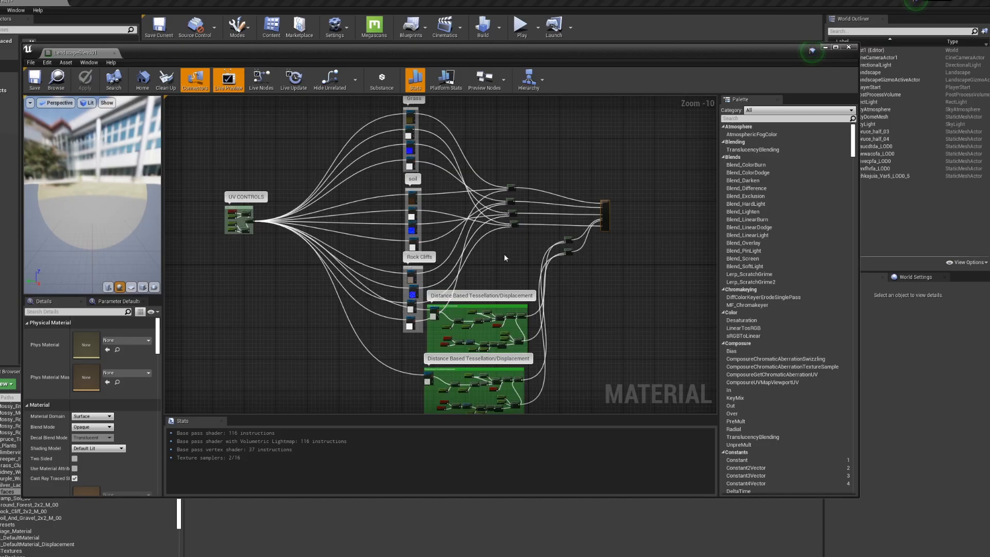
{"action": "scroll", "coordinate": [507, 260], "scroll_direction": "down", "scroll_amount": 1}
{"action": "scroll", "coordinate": [504, 263], "scroll_direction": "up", "scroll_amount": 1}
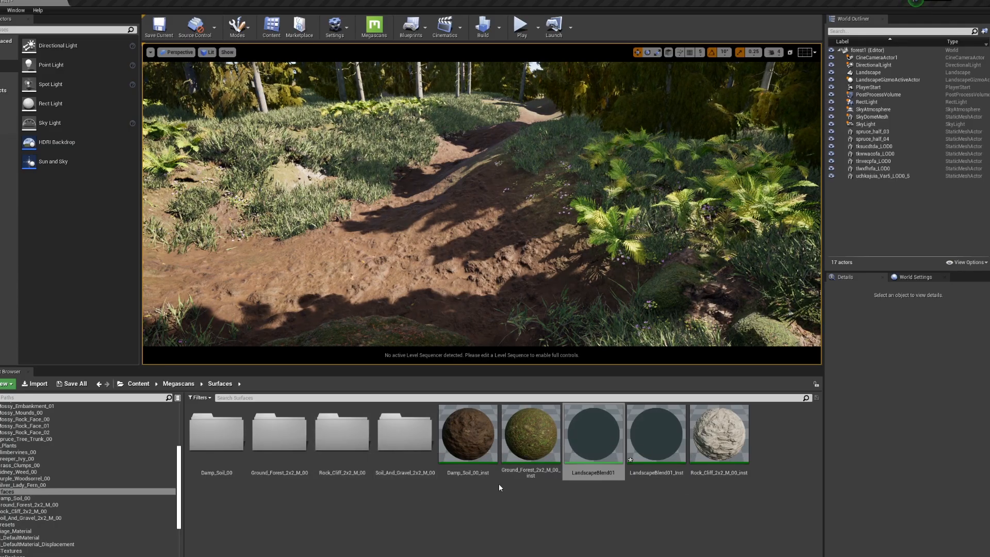
Create a new material named BlendTuto in the Megascans Surfaces folder.
{"action": "right_click", "coordinate": [483, 518]}
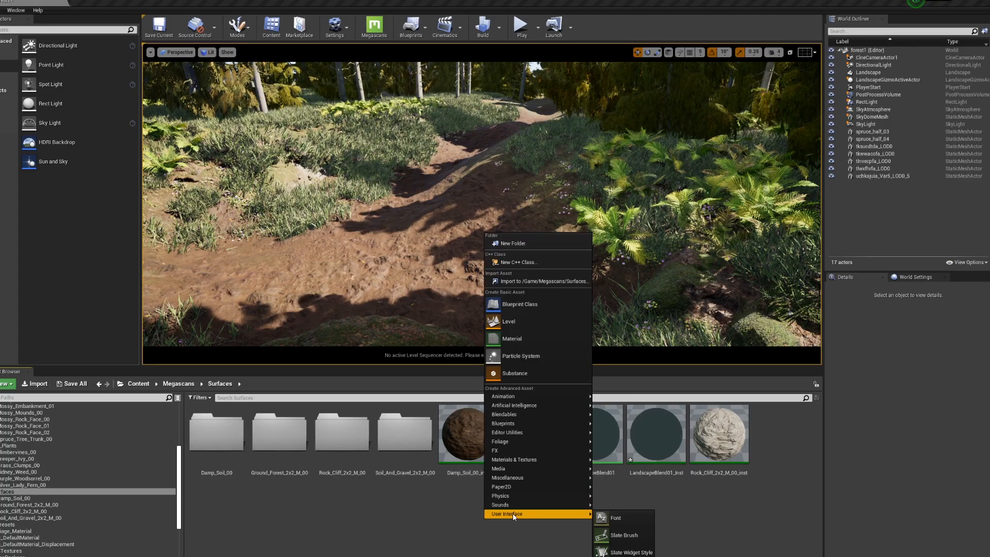
{"action": "left_click", "coordinate": [519, 338]}
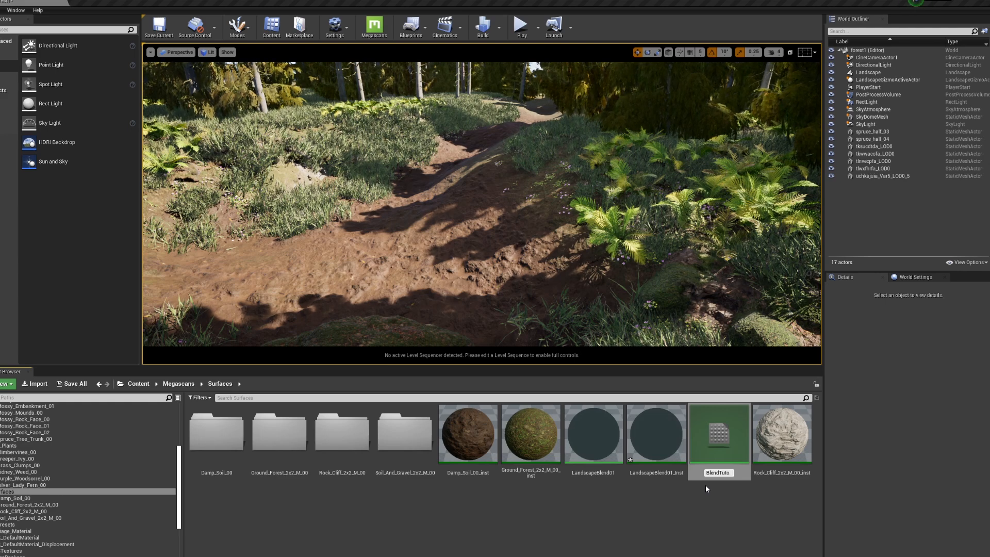
{"action": "key", "text": "Return"}
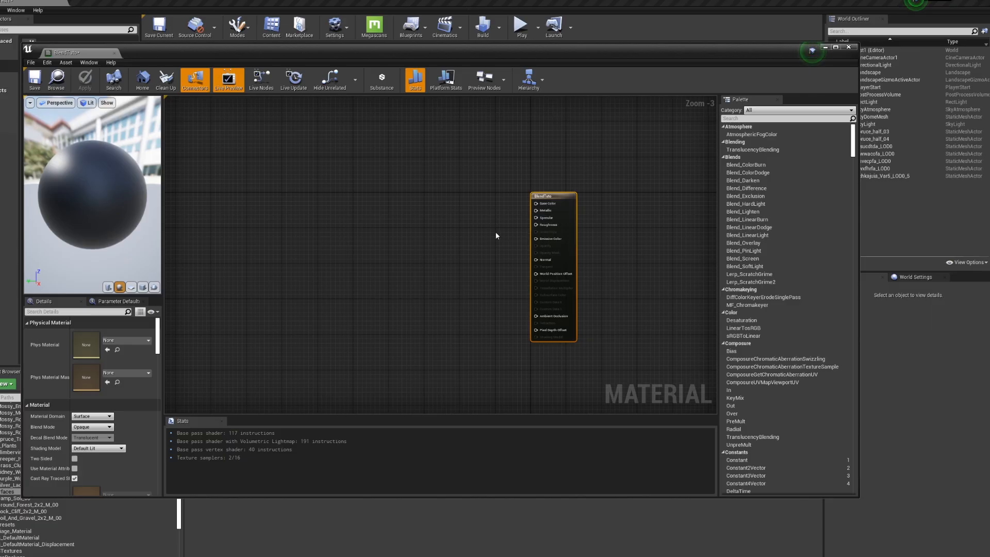
Set the D3D11 tessellation mode of the BlendTuto material to Flat Tessellation.
{"action": "scroll", "coordinate": [587, 270], "scroll_direction": "up", "scroll_amount": 3}
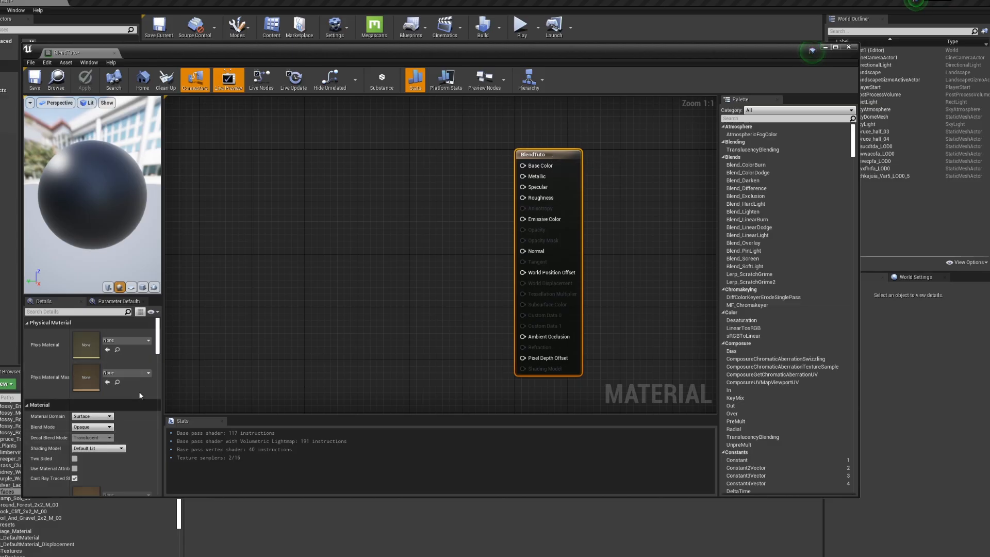
{"action": "left_click_drag", "start_coordinate": [157, 341], "coordinate": [150, 441]}
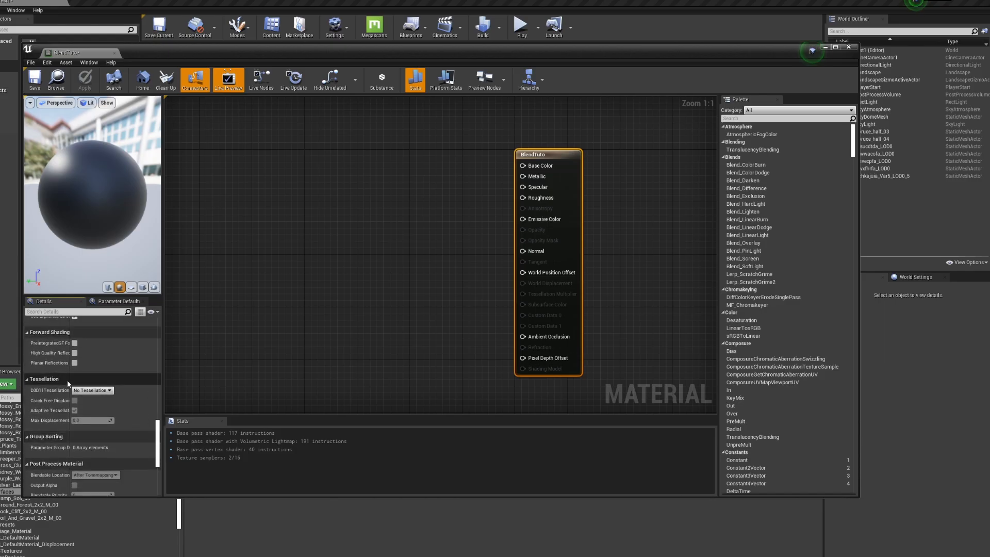
{"action": "left_click", "coordinate": [91, 391]}
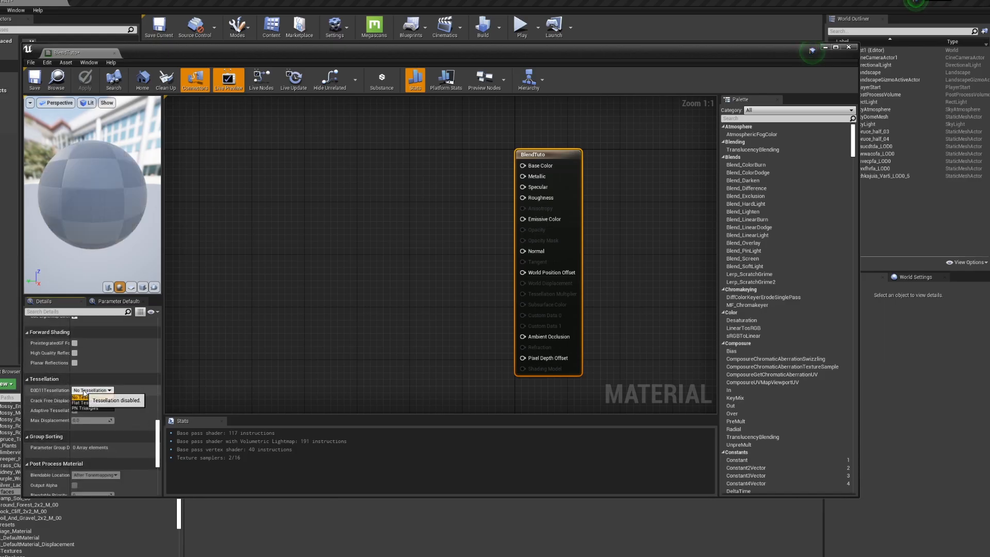
{"action": "left_click", "coordinate": [108, 401]}
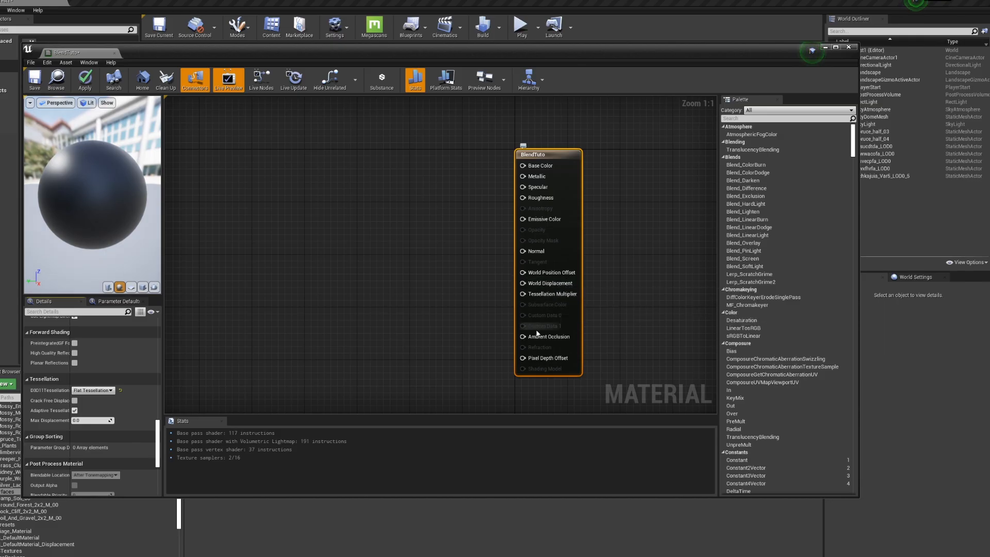
{"action": "scroll", "coordinate": [486, 312], "scroll_direction": "down", "scroll_amount": 3}
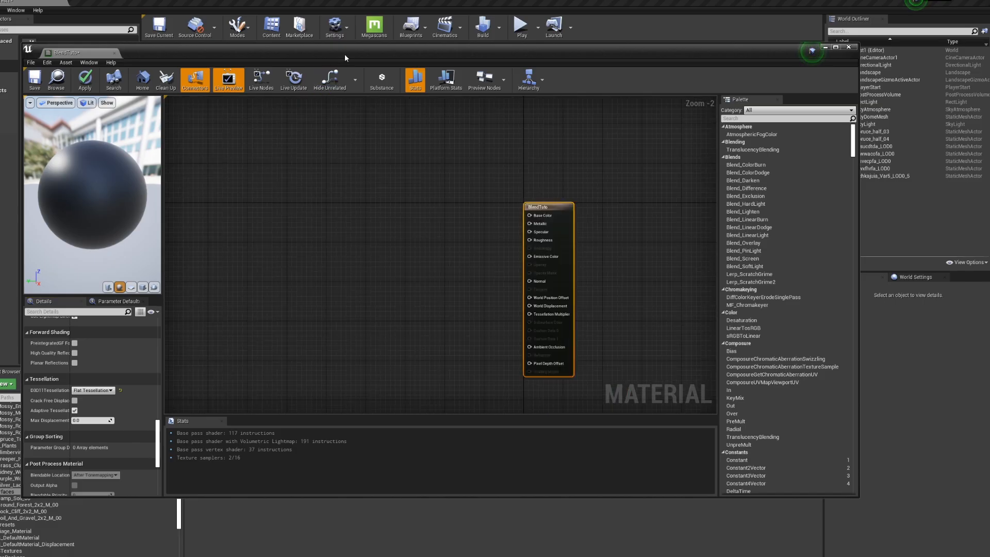
Open the Damp_Soil_00_inst material instance and review its parameter groups down to the parent material.
{"action": "left_click_drag", "start_coordinate": [344, 53], "coordinate": [351, 54]}
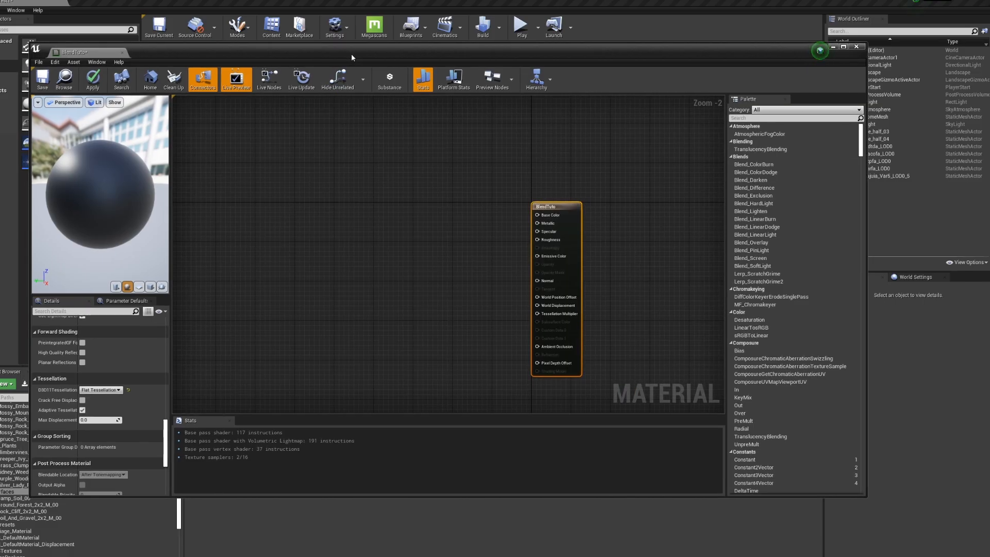
{"action": "left_click", "coordinate": [833, 47]}
{"action": "double_click", "coordinate": [535, 432]}
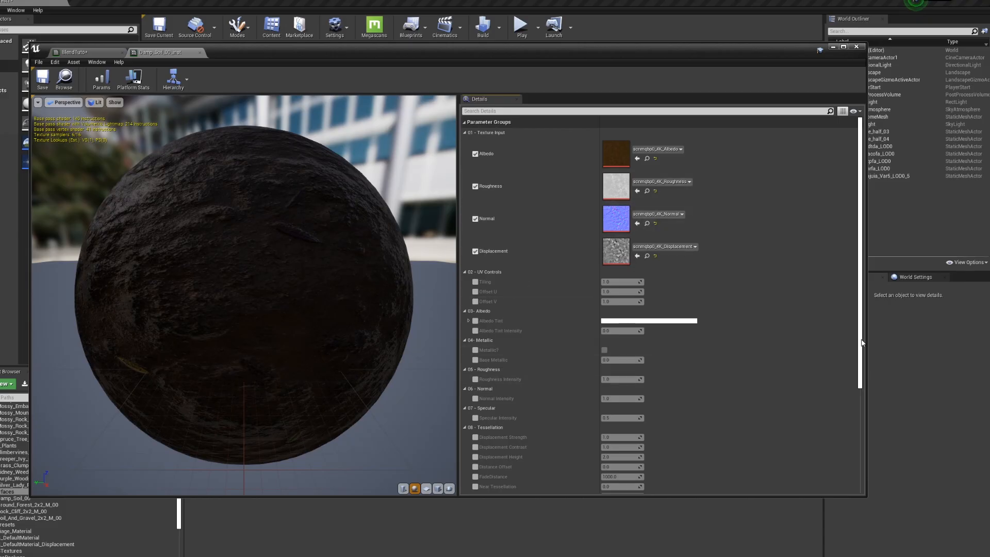
{"action": "left_click_drag", "start_coordinate": [862, 343], "coordinate": [849, 424]}
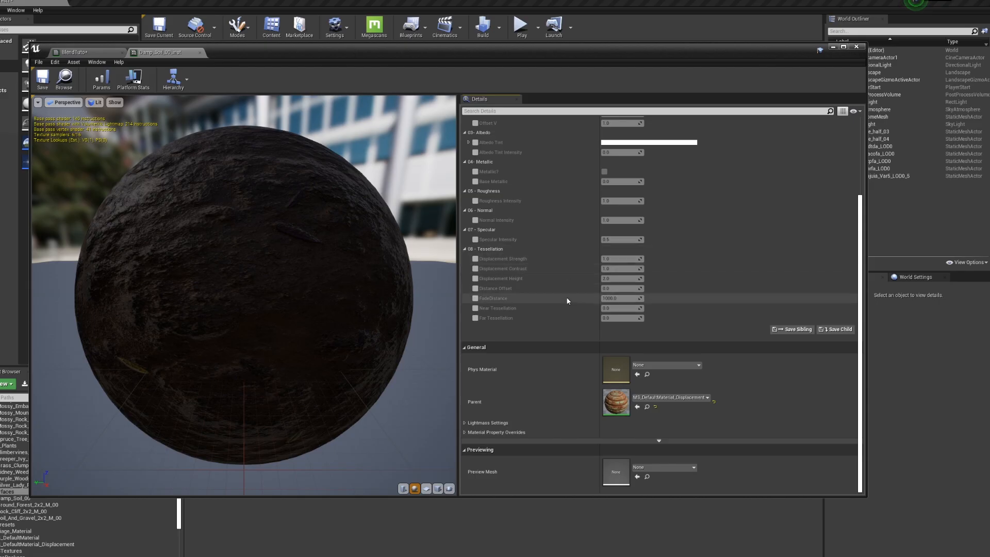
Check the Megascans import settings, including the Enable Displacement option, and close them.
{"action": "left_click", "coordinate": [375, 27]}
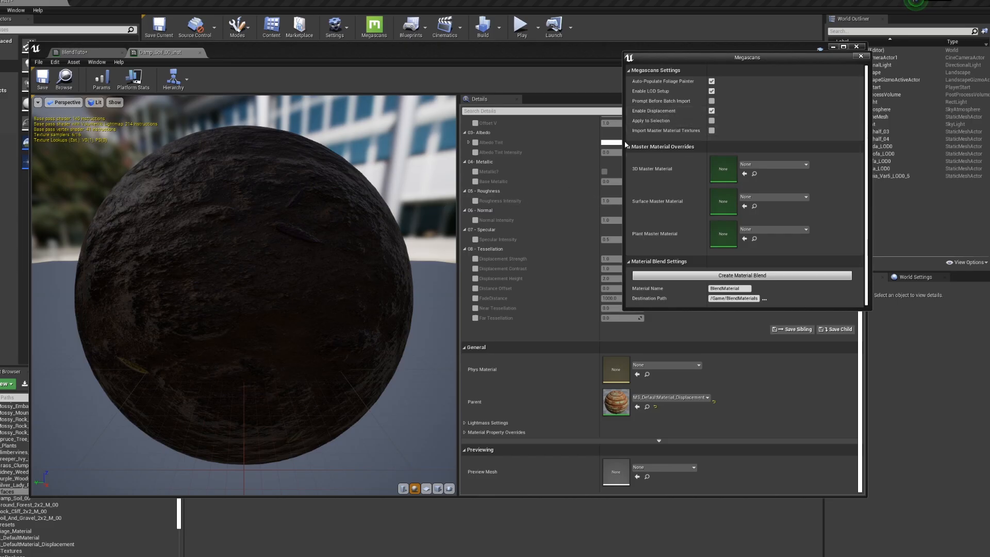
{"action": "left_click", "coordinate": [860, 56]}
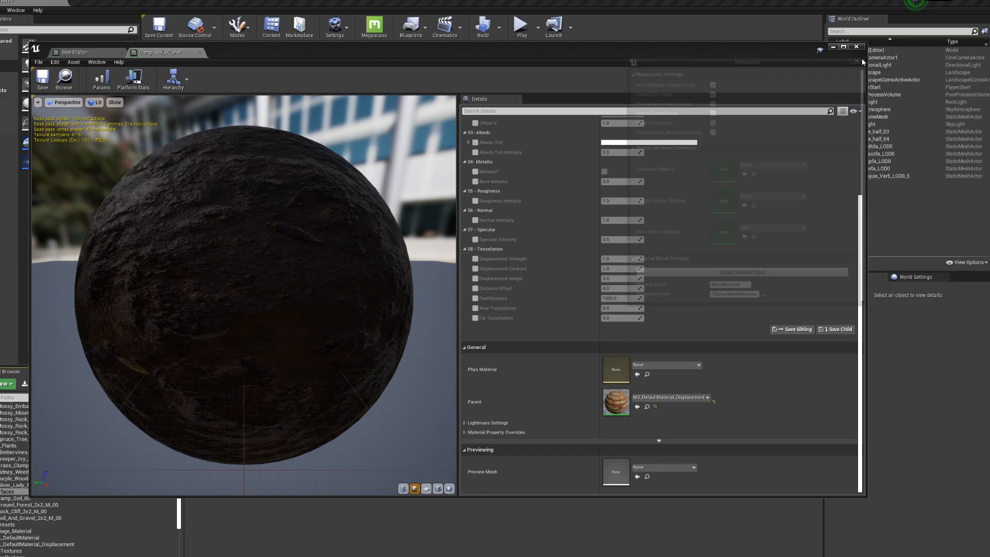
{"action": "left_click", "coordinate": [373, 26]}
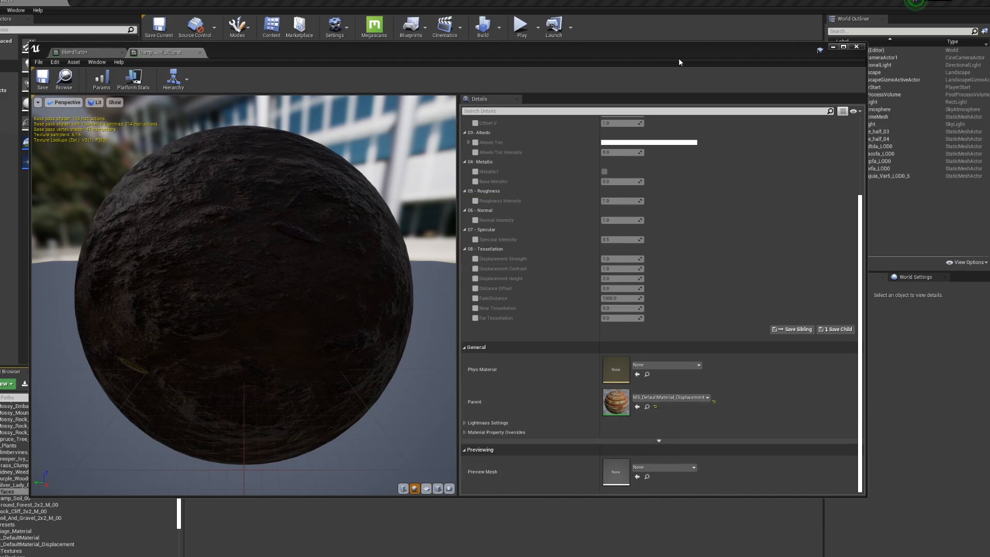
Browse from the damp soil instance to its parent, MS_DefaultMaterial_Displacement, and open that master material.
{"action": "left_click_drag", "start_coordinate": [678, 54], "coordinate": [775, 33]}
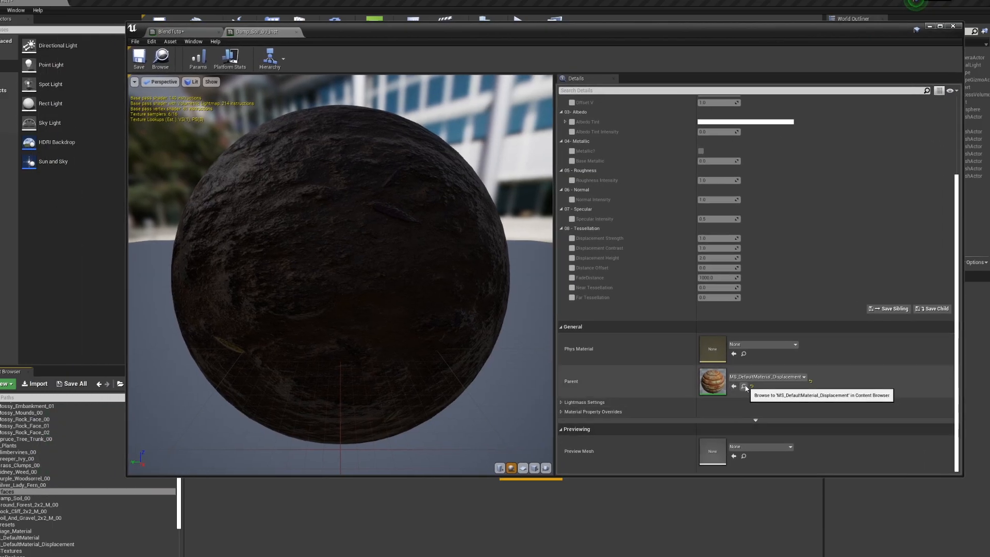
{"action": "left_click_drag", "start_coordinate": [775, 32], "coordinate": [826, 9]}
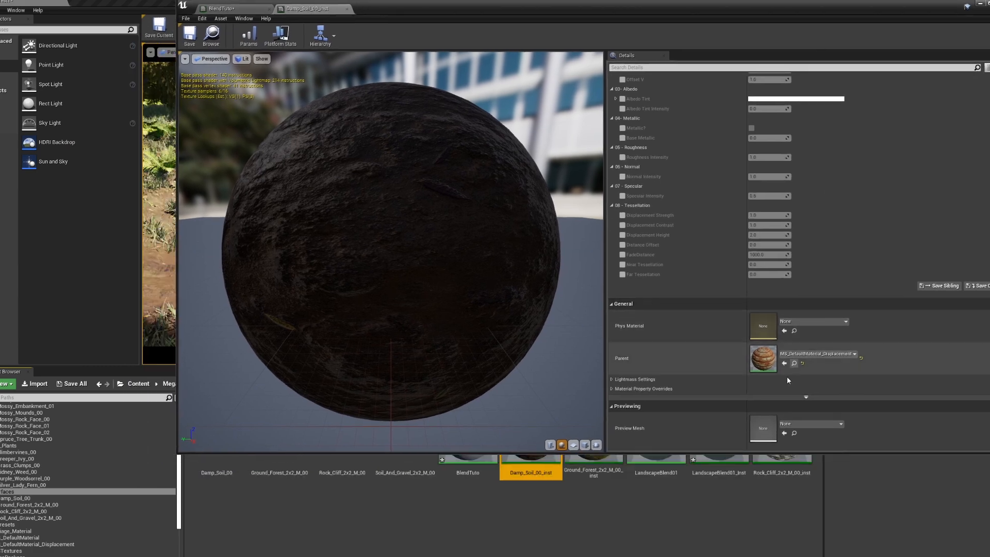
{"action": "left_click", "coordinate": [793, 363]}
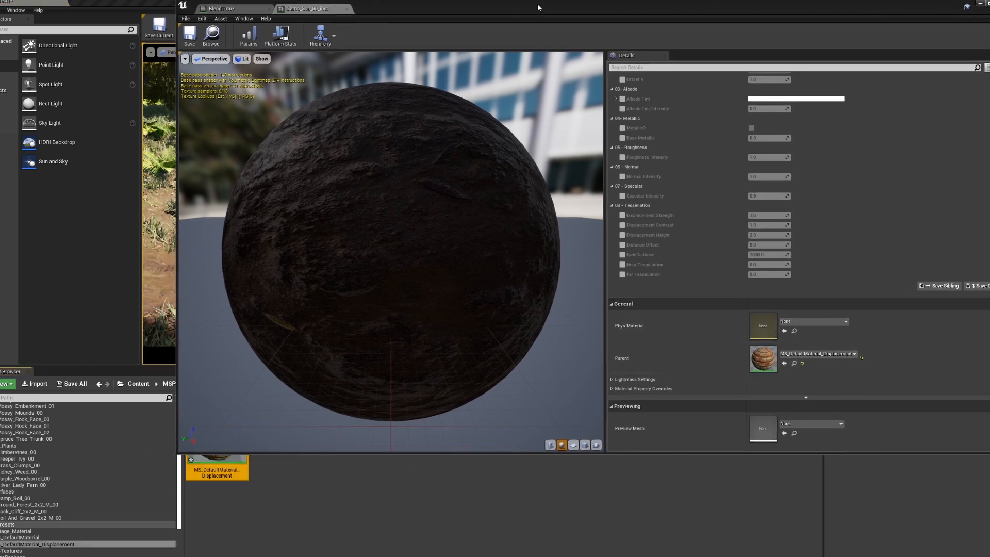
{"action": "left_click_drag", "start_coordinate": [539, 9], "coordinate": [706, 15]}
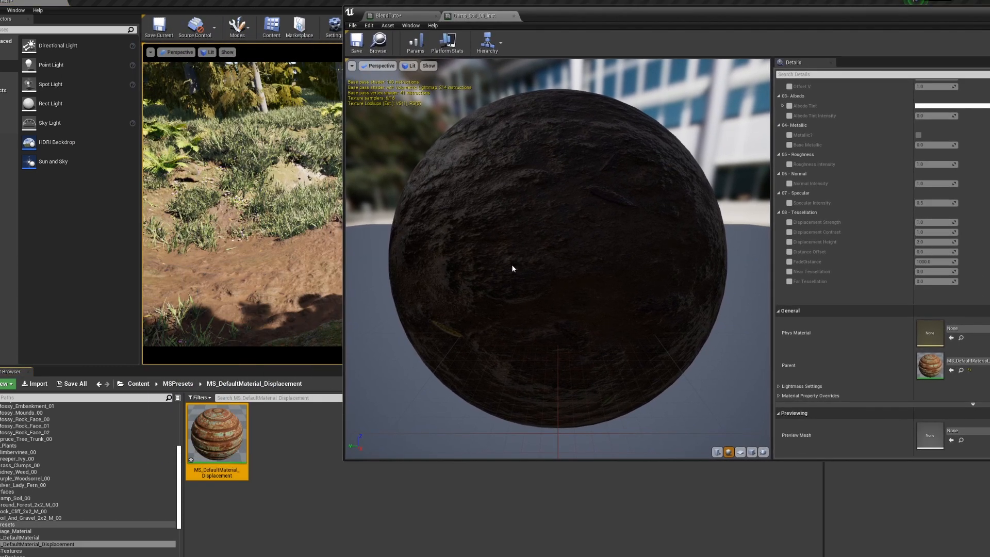
{"action": "double_click", "coordinate": [213, 424]}
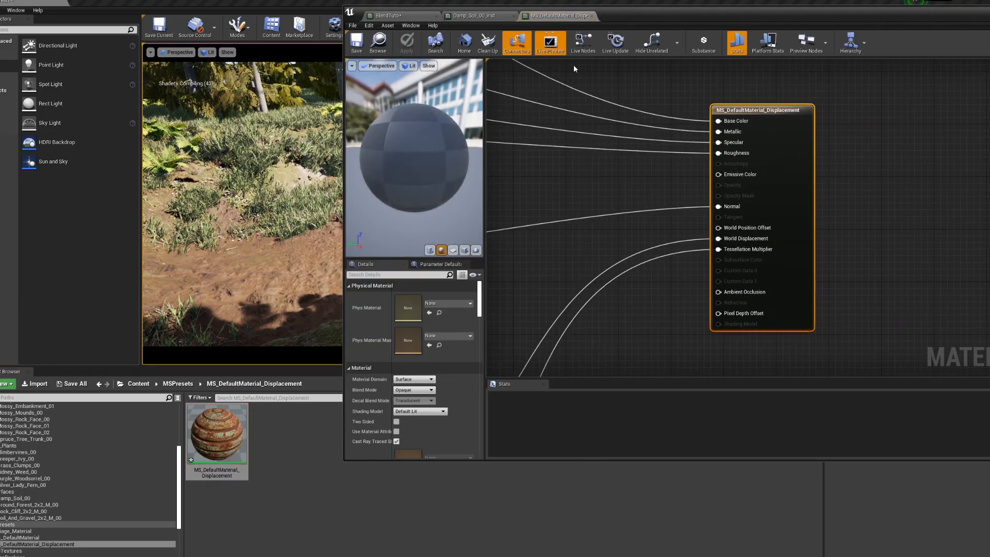
Close the Damp_Soil_00_inst editor and return to the MS_DefaultMaterial_Displacement graph.
{"action": "left_click", "coordinate": [495, 16]}
{"action": "left_click", "coordinate": [514, 16]}
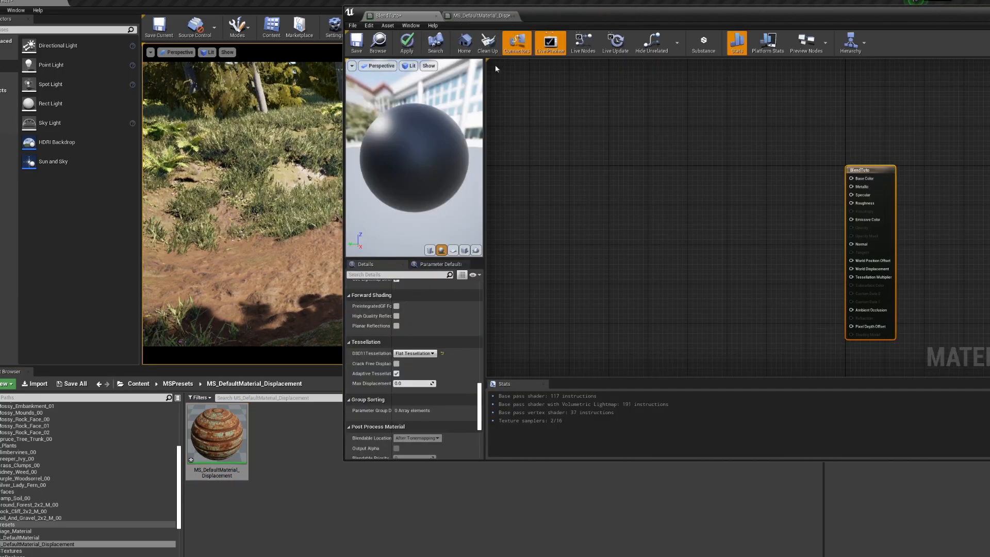
{"action": "left_click", "coordinate": [480, 16]}
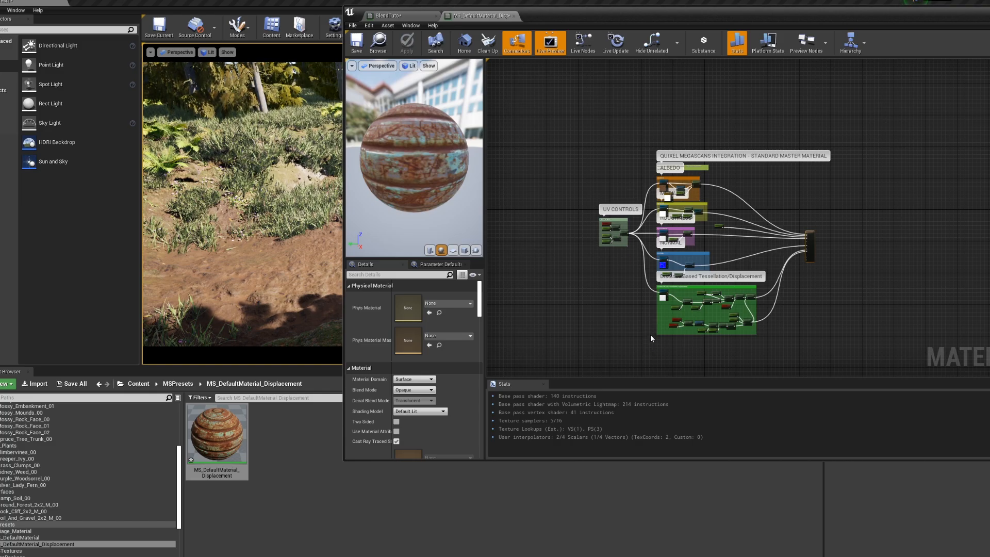
Examine the Albedo, Metallic, Roughness and Normal node groups of the master material.
{"action": "scroll", "coordinate": [697, 258], "scroll_direction": "up", "scroll_amount": 5}
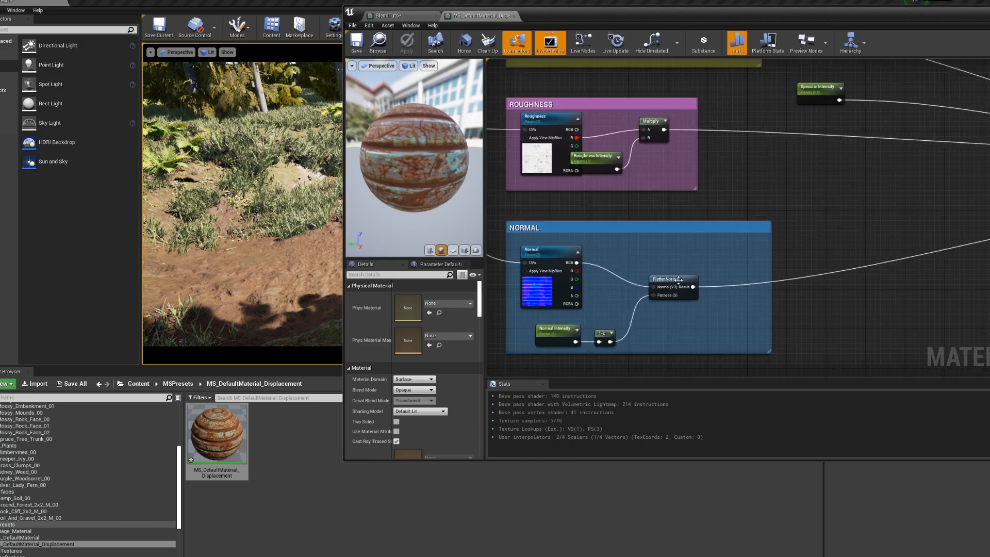
{"action": "right_click_drag", "start_coordinate": [661, 69], "coordinate": [735, 320]}
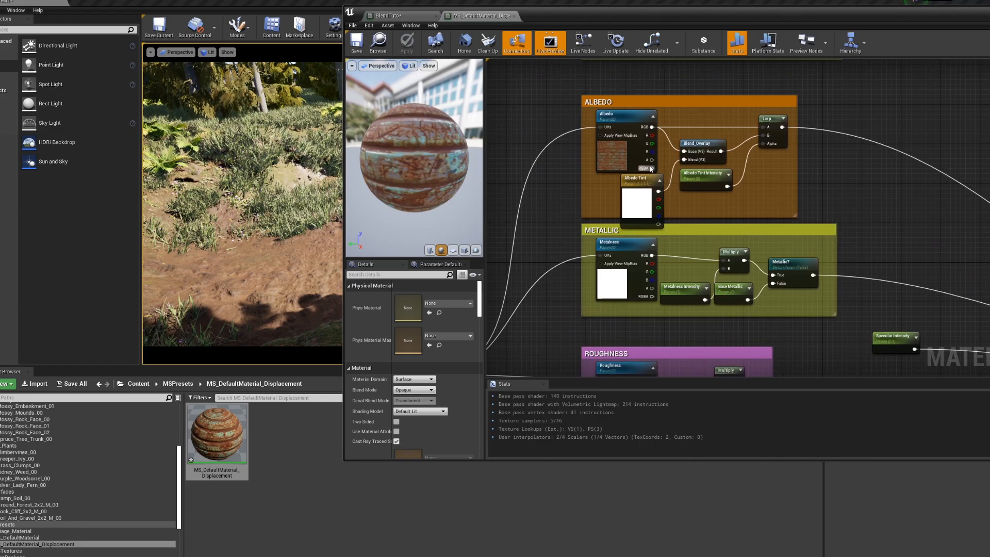
{"action": "scroll", "coordinate": [700, 180], "scroll_direction": "down", "scroll_amount": 4}
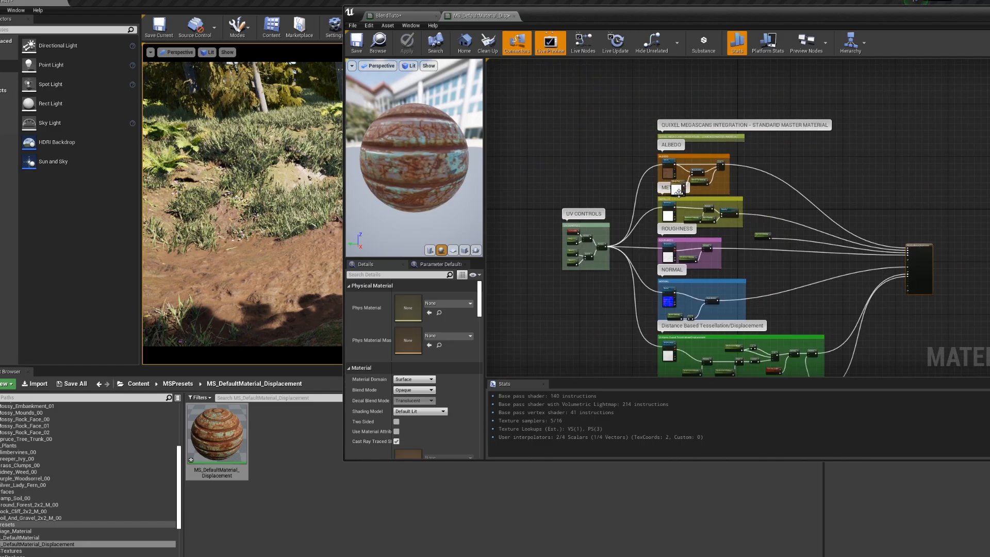
{"action": "scroll", "coordinate": [674, 202], "scroll_direction": "up", "scroll_amount": 3}
{"action": "scroll", "coordinate": [675, 202], "scroll_direction": "down", "scroll_amount": 3}
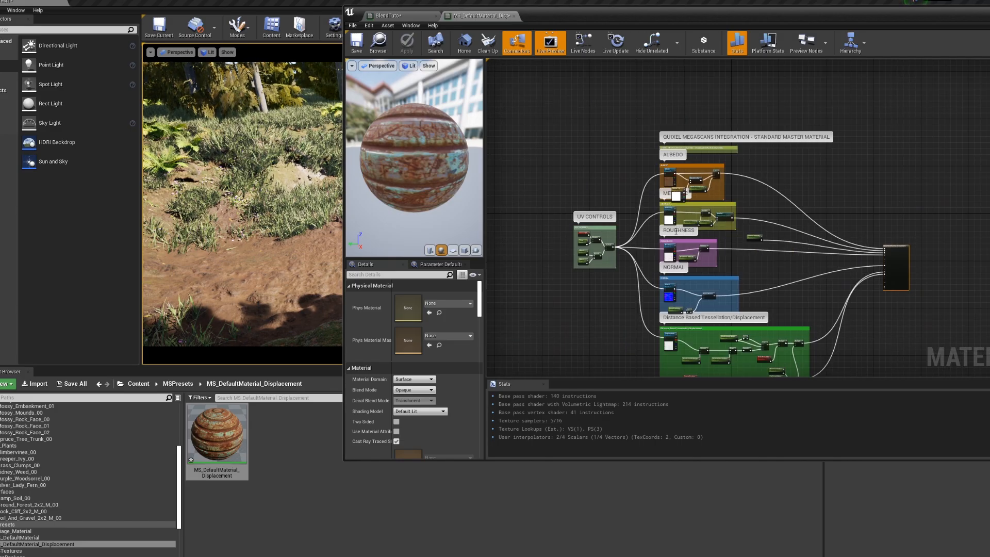
{"action": "scroll", "coordinate": [681, 249], "scroll_direction": "down", "scroll_amount": 1}
Examine the UV Controls group and the nodes inside the Distance Based Tessellation/Displacement group of the master material.
{"action": "right_click_drag", "start_coordinate": [699, 304], "coordinate": [678, 166]}
{"action": "scroll", "coordinate": [694, 223], "scroll_direction": "up", "scroll_amount": 3}
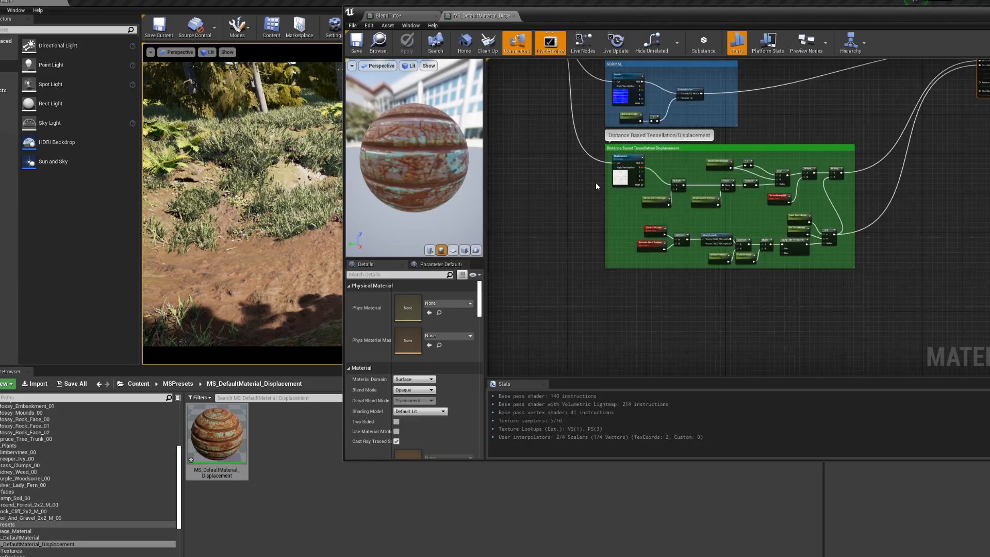
{"action": "right_click_drag", "start_coordinate": [594, 169], "coordinate": [869, 367]}
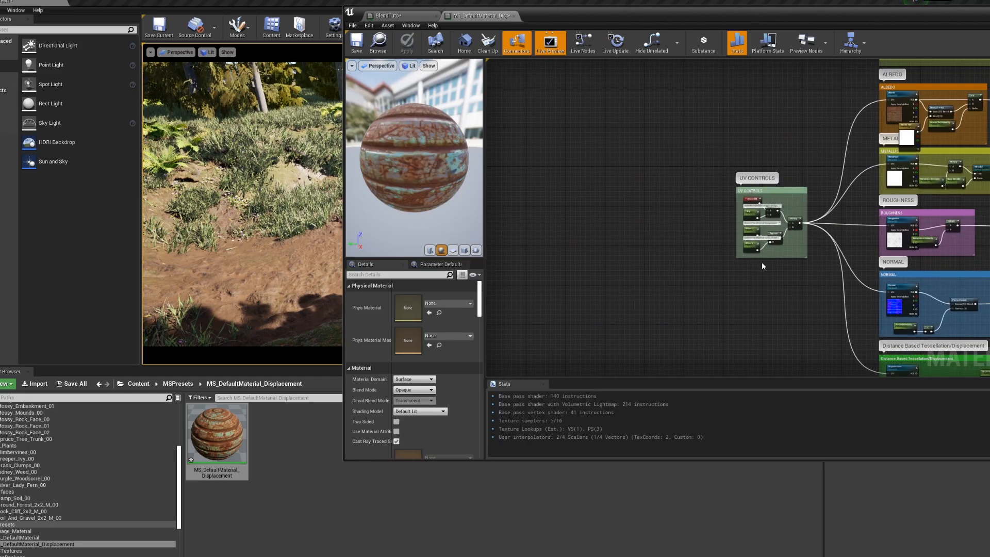
{"action": "right_click_drag", "start_coordinate": [801, 301], "coordinate": [608, 139]}
{"action": "scroll", "coordinate": [724, 201], "scroll_direction": "up", "scroll_amount": 5}
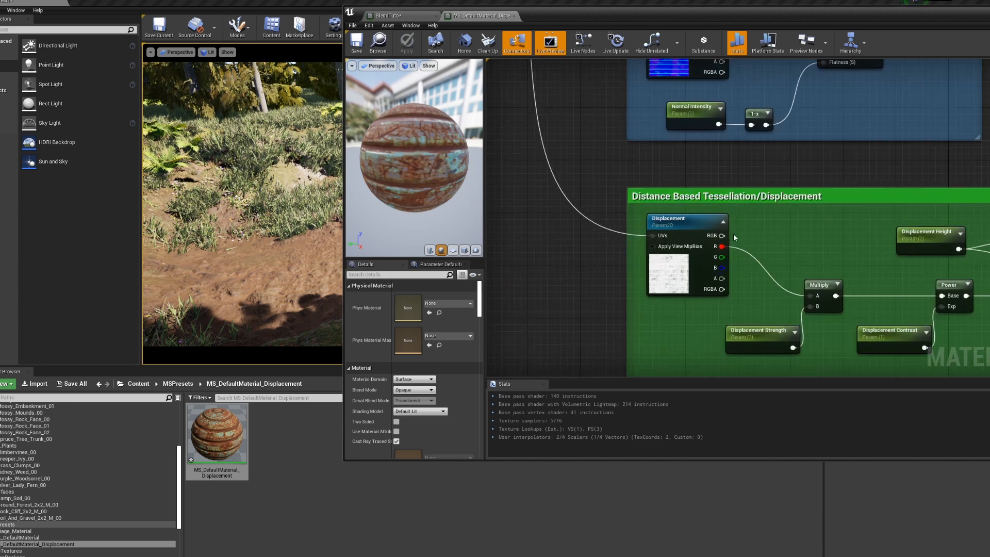
{"action": "right_click_drag", "start_coordinate": [821, 251], "coordinate": [662, 154]}
{"action": "scroll", "coordinate": [663, 156], "scroll_direction": "down", "scroll_amount": 3}
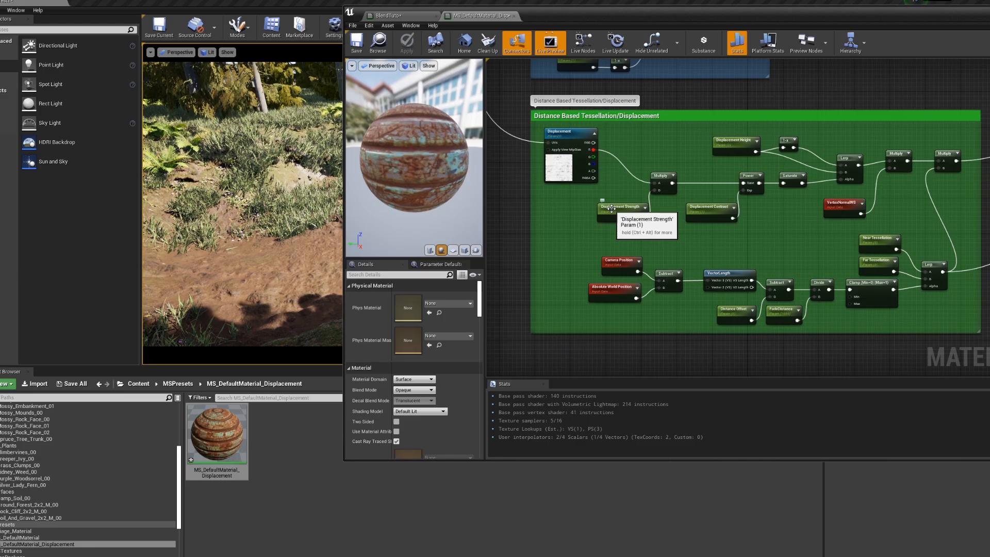
{"action": "scroll", "coordinate": [685, 218], "scroll_direction": "up", "scroll_amount": 1}
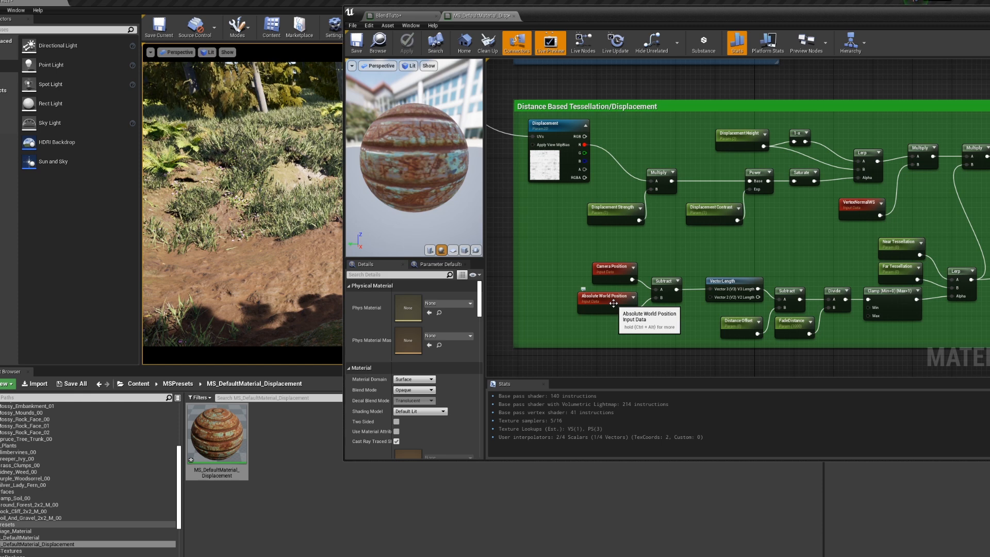
Examine how the Distance Based Tessellation/Displacement group connects to the master material output, and inspect the UV Controls nodes.
{"action": "right_click_drag", "start_coordinate": [834, 286], "coordinate": [720, 259]}
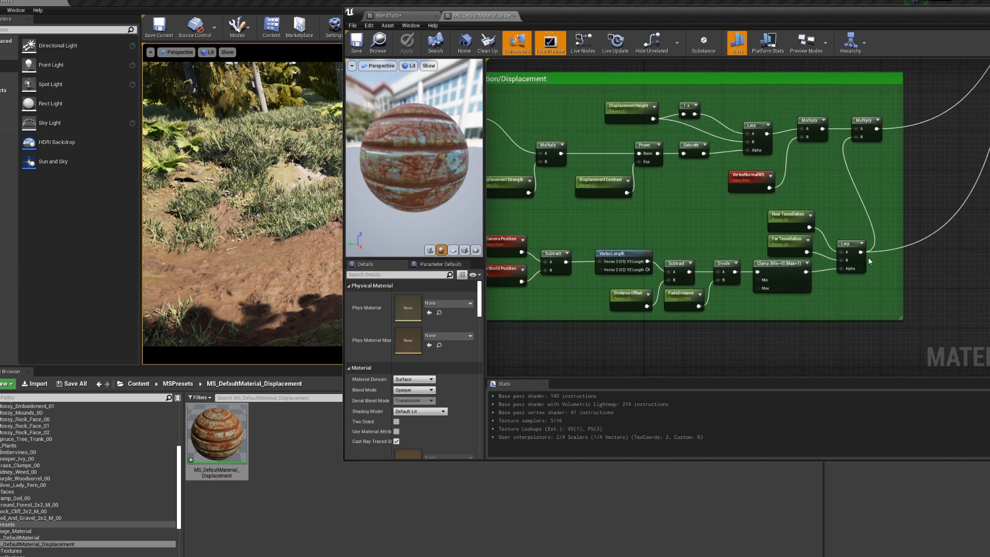
{"action": "right_click_drag", "start_coordinate": [869, 261], "coordinate": [599, 536]}
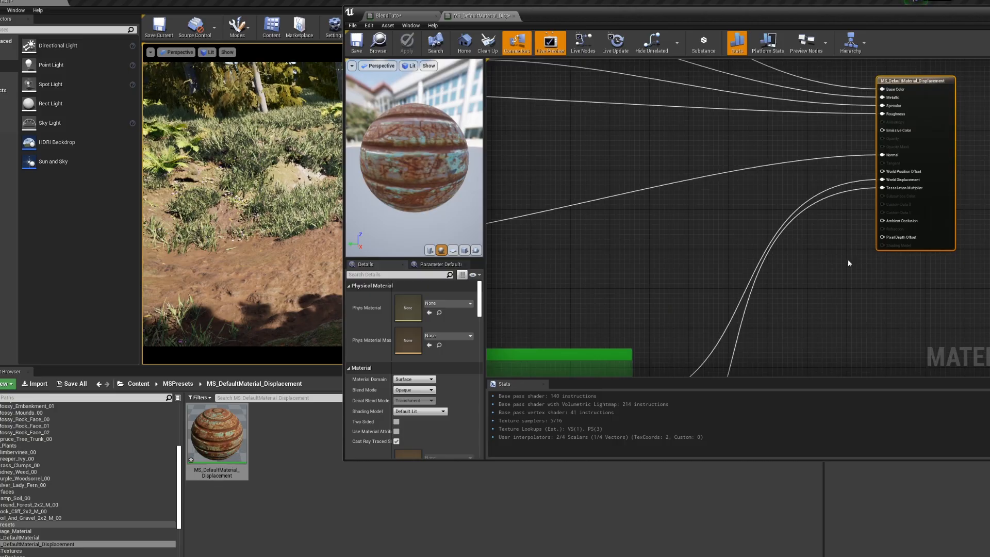
{"action": "right_click_drag", "start_coordinate": [619, 263], "coordinate": [779, 333]}
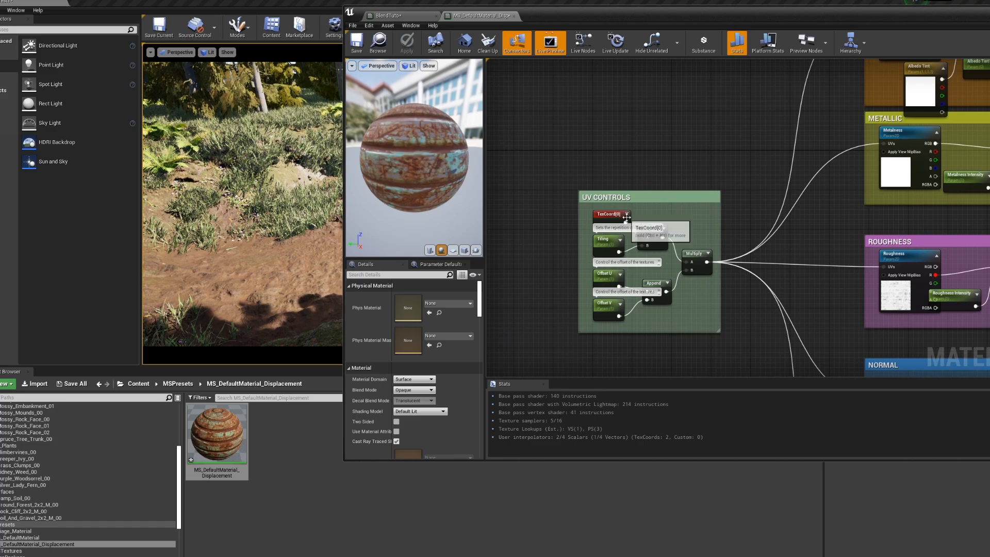
{"action": "scroll", "coordinate": [631, 246], "scroll_direction": "up", "scroll_amount": 2}
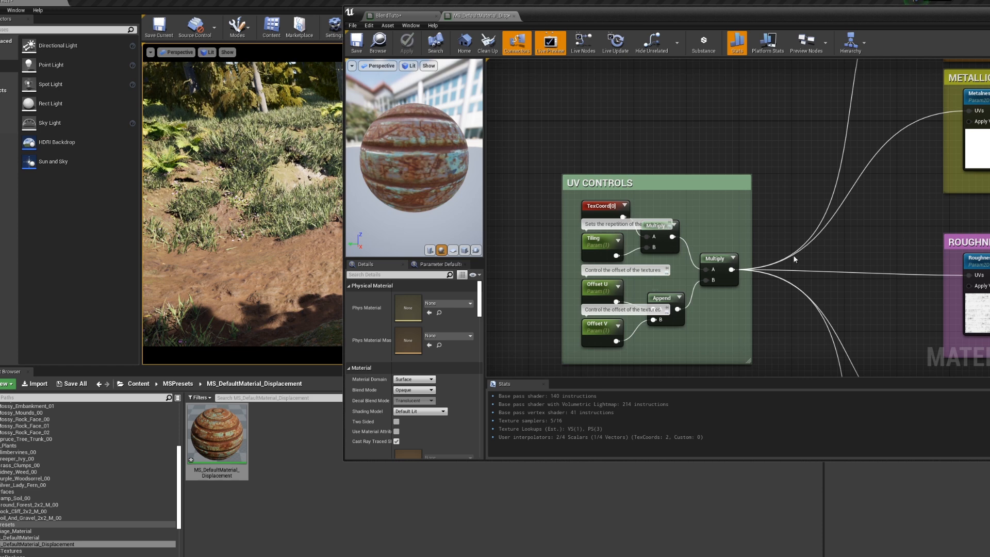
{"action": "scroll", "coordinate": [739, 254], "scroll_direction": "down", "scroll_amount": 5}
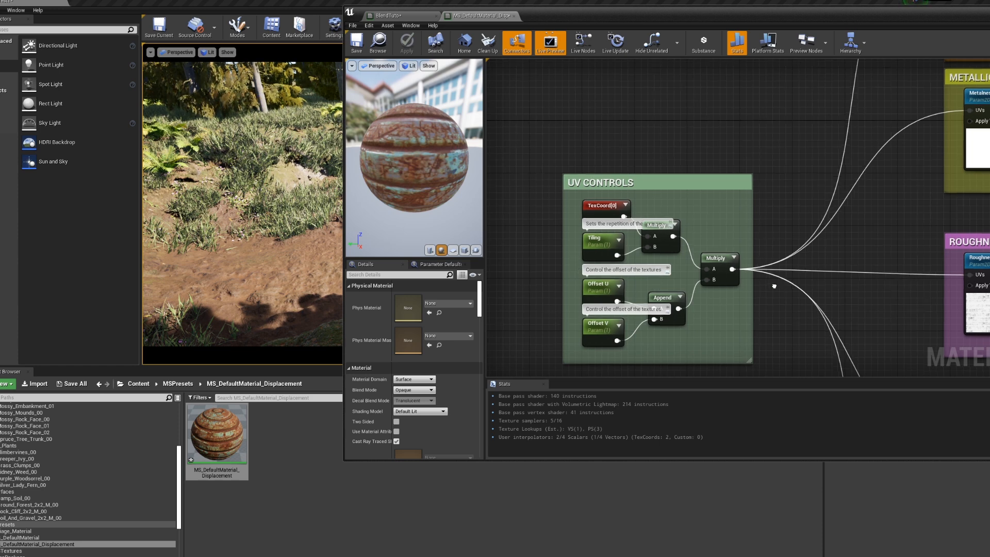
Copy the whole UV Controls group from the MS_DefaultMaterial_Displacement graph into the BlendTuto graph, well before the output node.
{"action": "scroll", "coordinate": [739, 254], "scroll_direction": "down", "scroll_amount": 2}
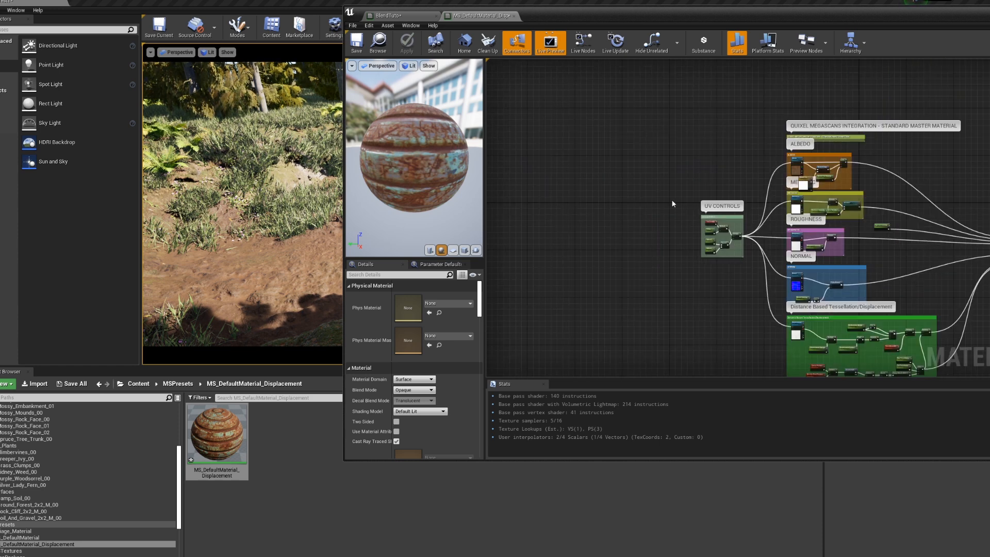
{"action": "left_click_drag", "start_coordinate": [651, 160], "coordinate": [753, 305]}
{"action": "left_click_drag", "start_coordinate": [617, 122], "coordinate": [753, 302]}
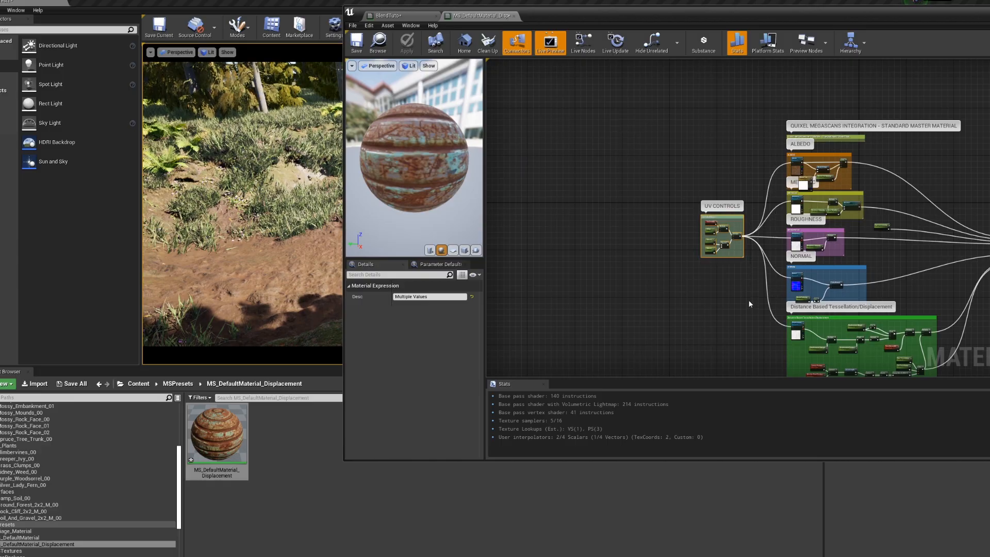
{"action": "left_click", "coordinate": [415, 17]}
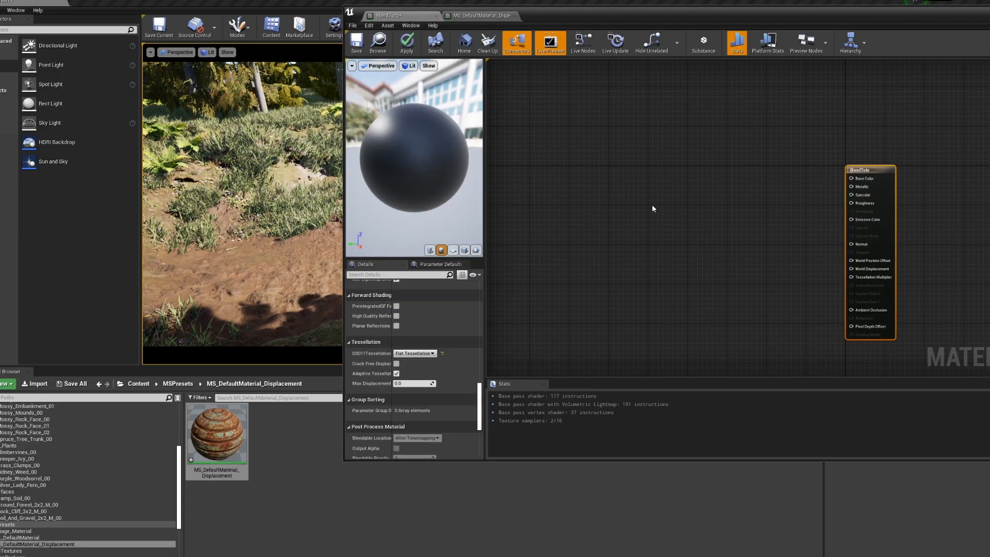
{"action": "right_click_drag", "start_coordinate": [651, 205], "coordinate": [782, 251]}
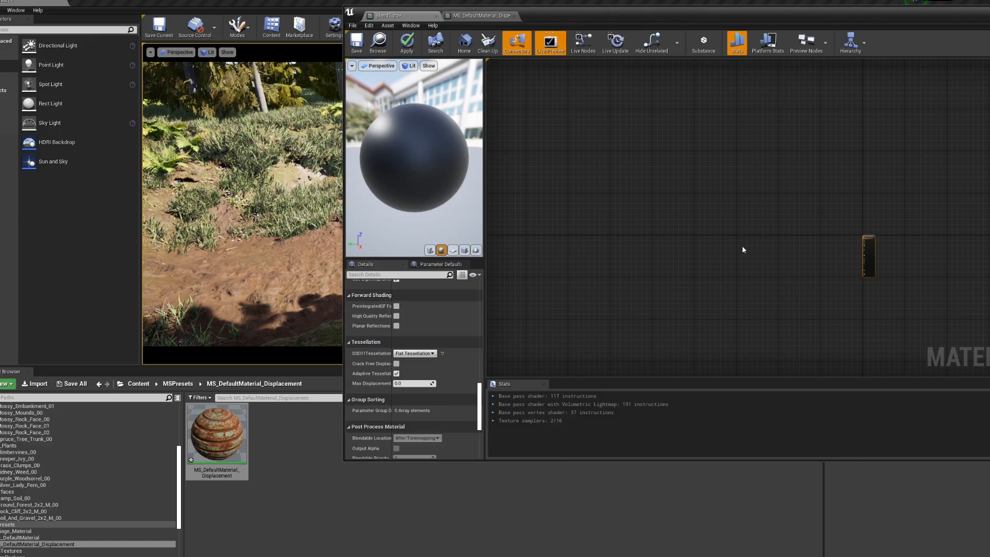
{"action": "scroll", "coordinate": [743, 249], "scroll_direction": "up", "scroll_amount": 1}
{"action": "right_click_drag", "start_coordinate": [563, 213], "coordinate": [646, 211]}
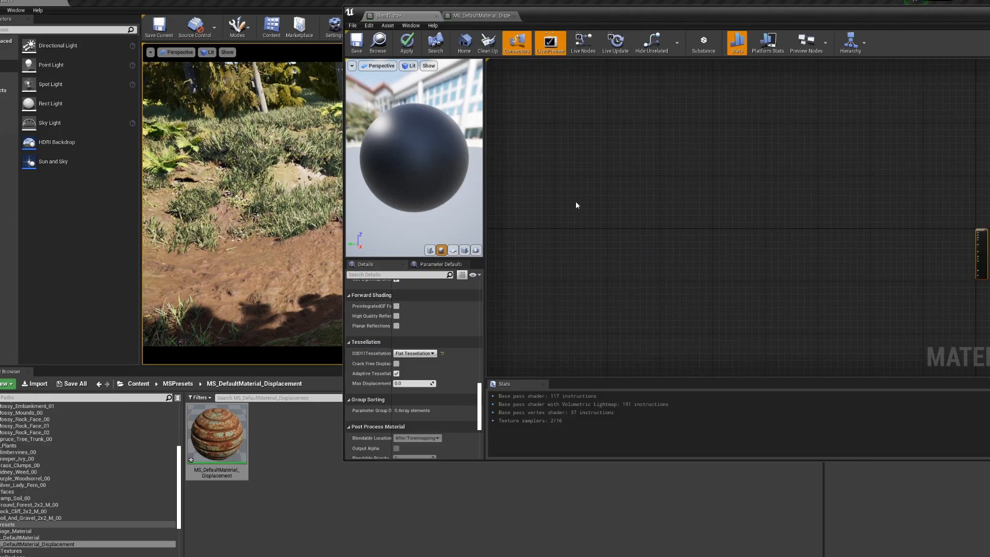
{"action": "key", "text": "ctrl+v"}
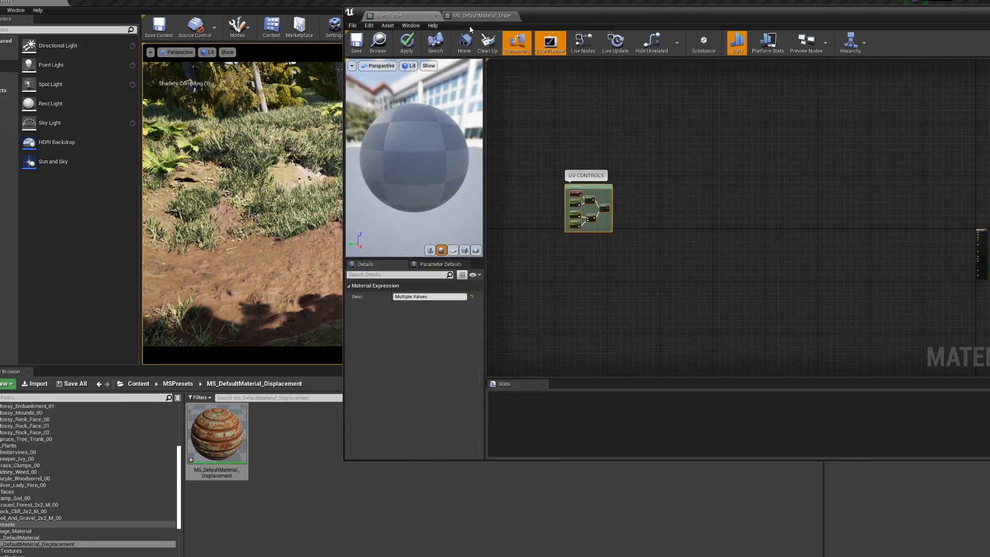
Copy the Distance Based Tessellation/Displacement group from the master material into the BlendTuto graph and place it well below the UV Controls group.
{"action": "left_click", "coordinate": [472, 17]}
{"action": "right_click_drag", "start_coordinate": [826, 278], "coordinate": [688, 108]}
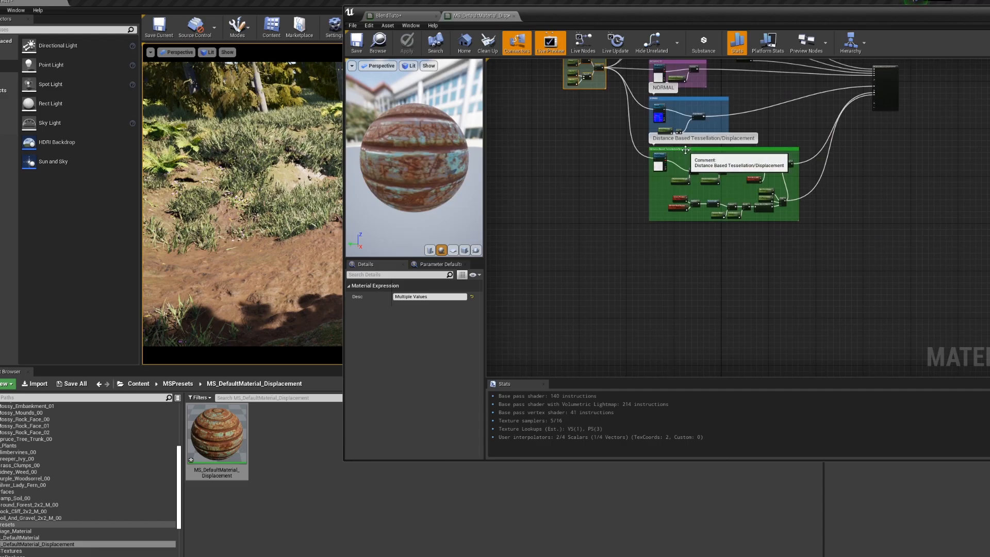
{"action": "right_click_drag", "start_coordinate": [664, 154], "coordinate": [573, 124]}
{"action": "scroll", "coordinate": [573, 125], "scroll_direction": "up", "scroll_amount": 1}
{"action": "scroll", "coordinate": [572, 123], "scroll_direction": "up", "scroll_amount": 2}
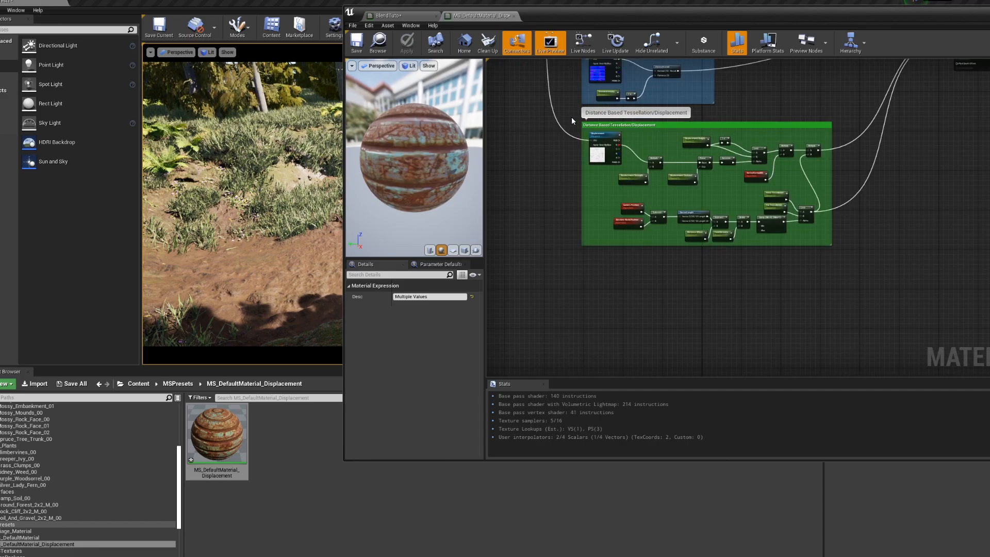
{"action": "left_click_drag", "start_coordinate": [571, 117], "coordinate": [850, 294]}
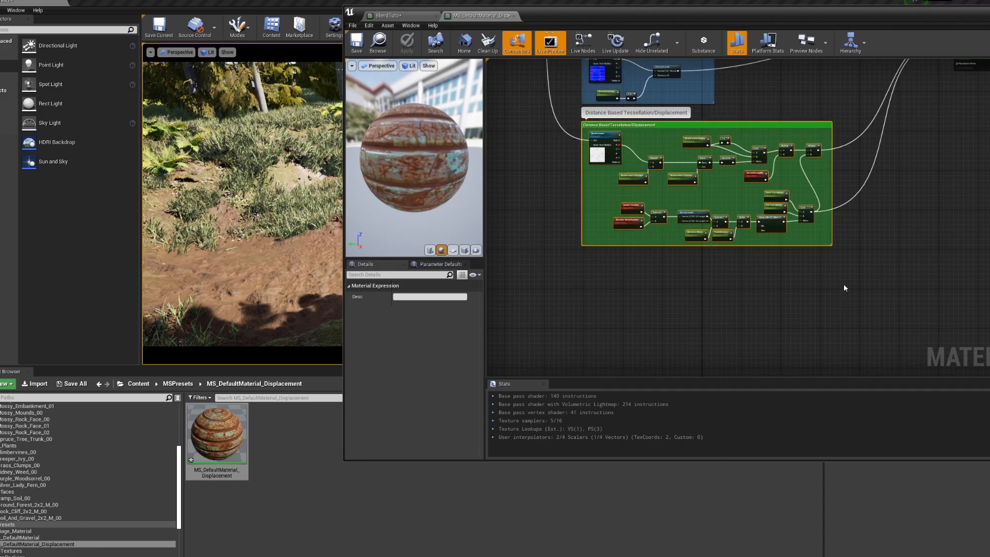
{"action": "left_click", "coordinate": [419, 14]}
{"action": "right_click_drag", "start_coordinate": [708, 244], "coordinate": [720, 125]}
{"action": "left_click", "coordinate": [763, 246]}
{"action": "key", "text": "ctrl+v"}
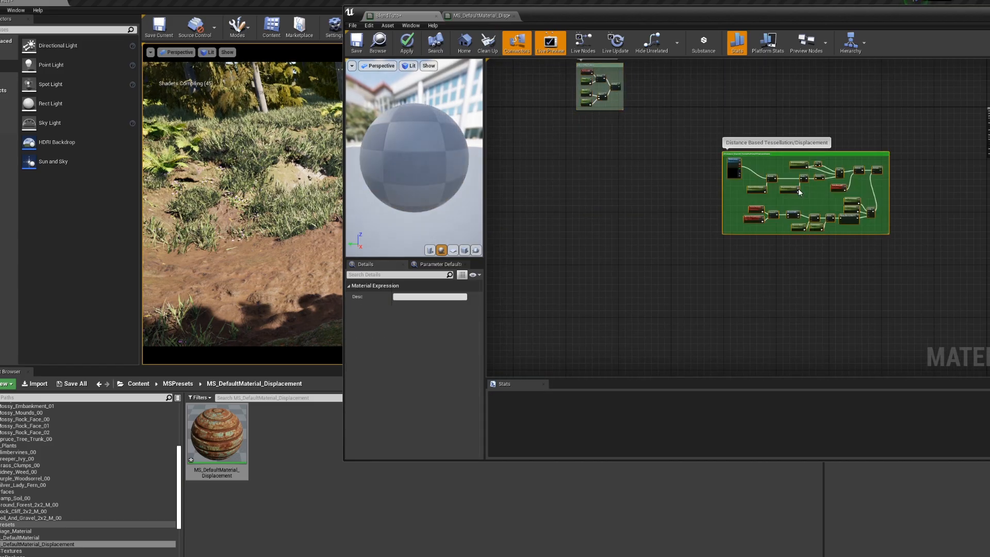
{"action": "left_click_drag", "start_coordinate": [811, 155], "coordinate": [807, 233]}
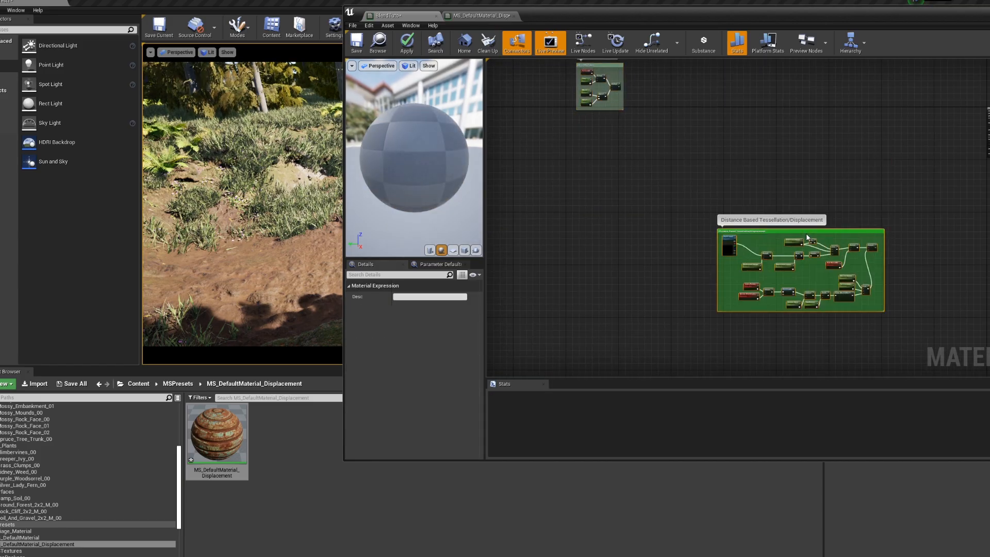
{"action": "left_click", "coordinate": [915, 324]}
Add a LandscapeLayerBlend node just left of the BlendTuto output node, roughly level with its Base Color input.
{"action": "scroll", "coordinate": [778, 260], "scroll_direction": "up", "scroll_amount": 3}
{"action": "scroll", "coordinate": [725, 236], "scroll_direction": "down", "scroll_amount": 3}
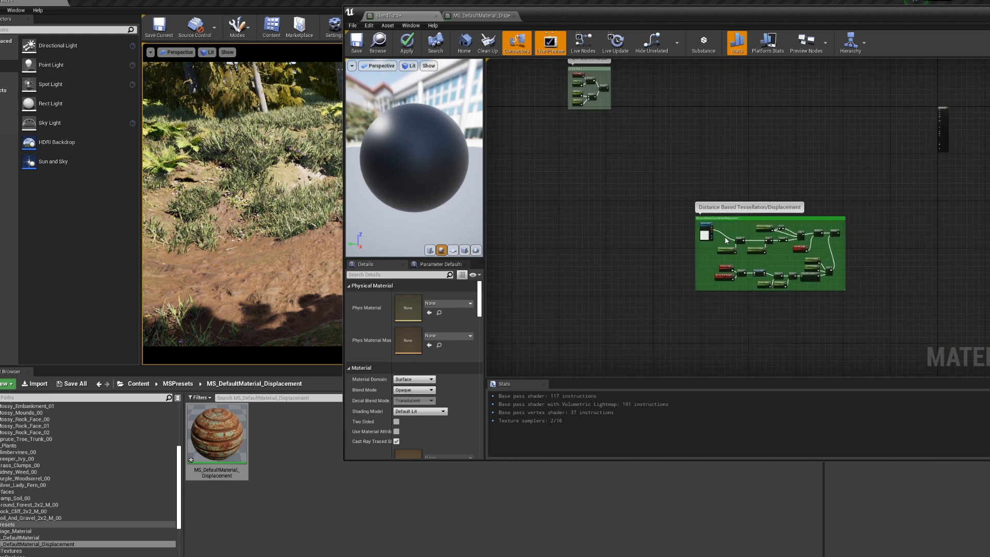
{"action": "right_click_drag", "start_coordinate": [725, 236], "coordinate": [751, 216]}
{"action": "right_click_drag", "start_coordinate": [888, 214], "coordinate": [765, 207]}
{"action": "scroll", "coordinate": [812, 184], "scroll_direction": "up", "scroll_amount": 6}
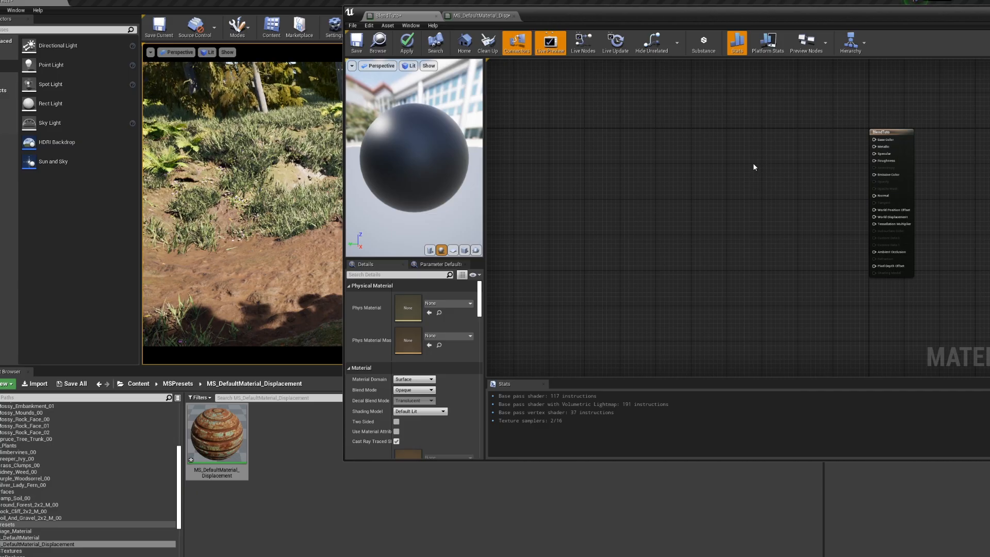
{"action": "scroll", "coordinate": [774, 170], "scroll_direction": "up", "scroll_amount": 2}
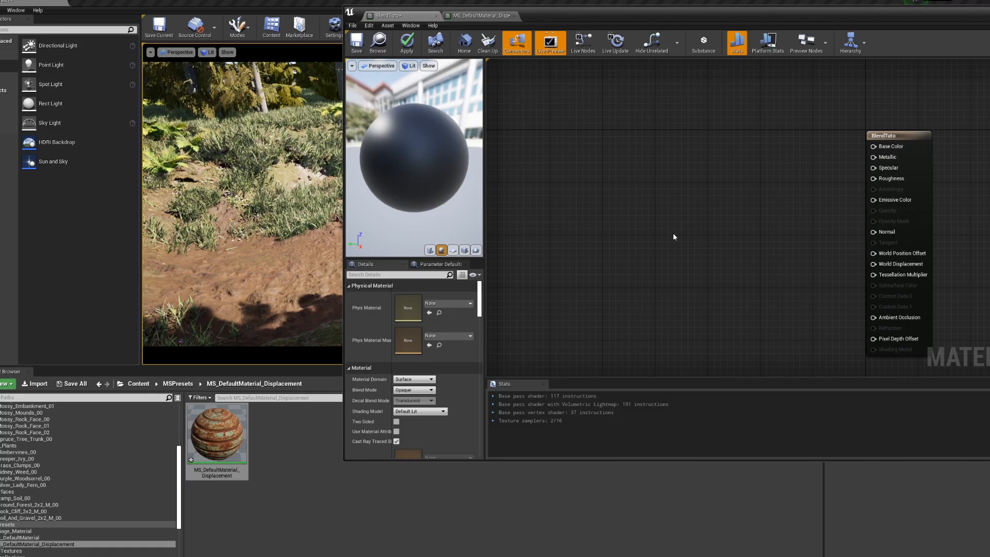
{"action": "right_click", "coordinate": [704, 174]}
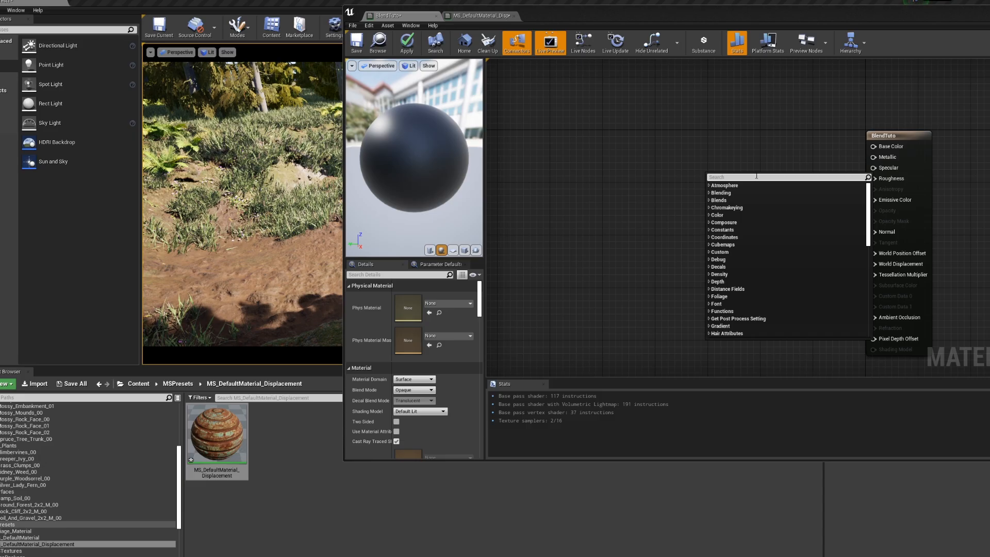
{"action": "type", "text": "landsca"}
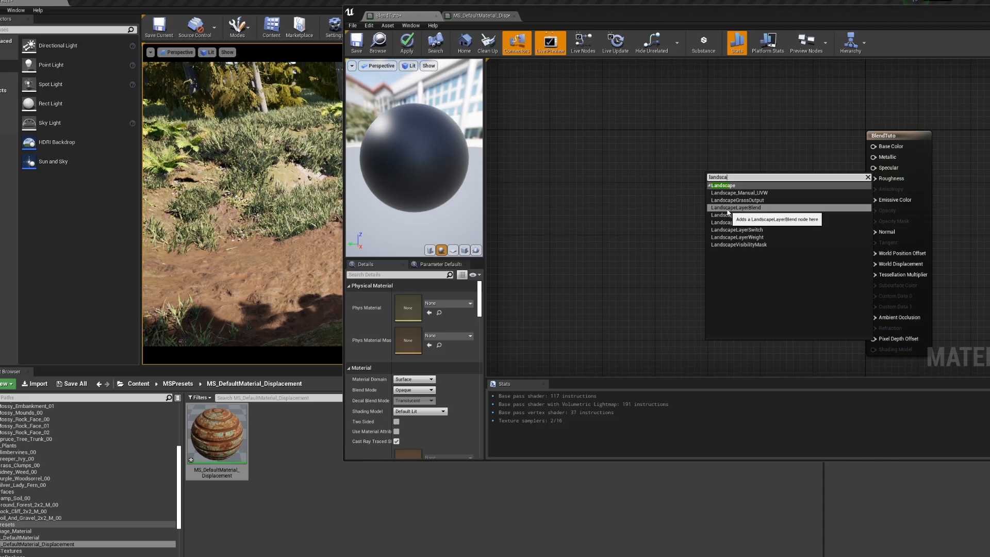
{"action": "left_click", "coordinate": [749, 208]}
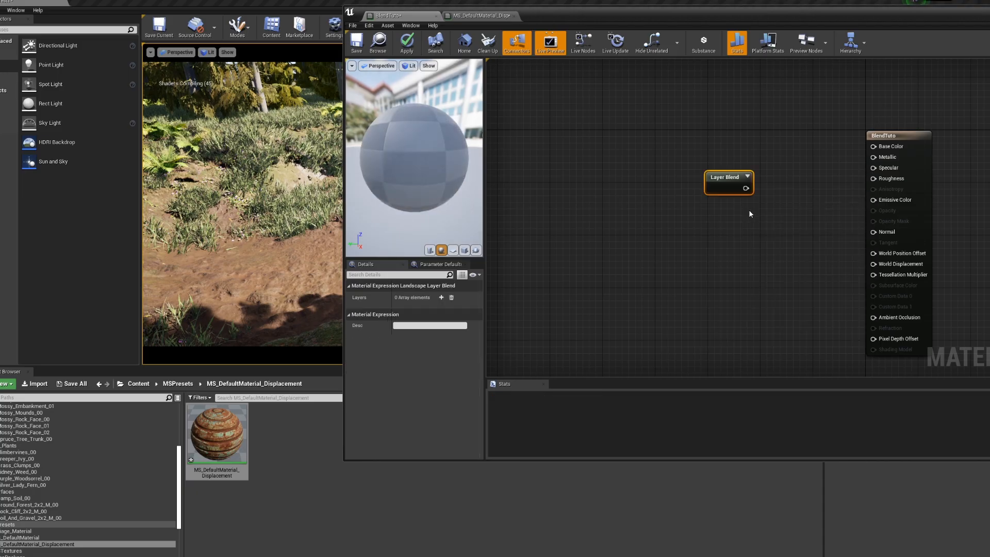
{"action": "scroll", "coordinate": [755, 189], "scroll_direction": "down", "scroll_amount": 2}
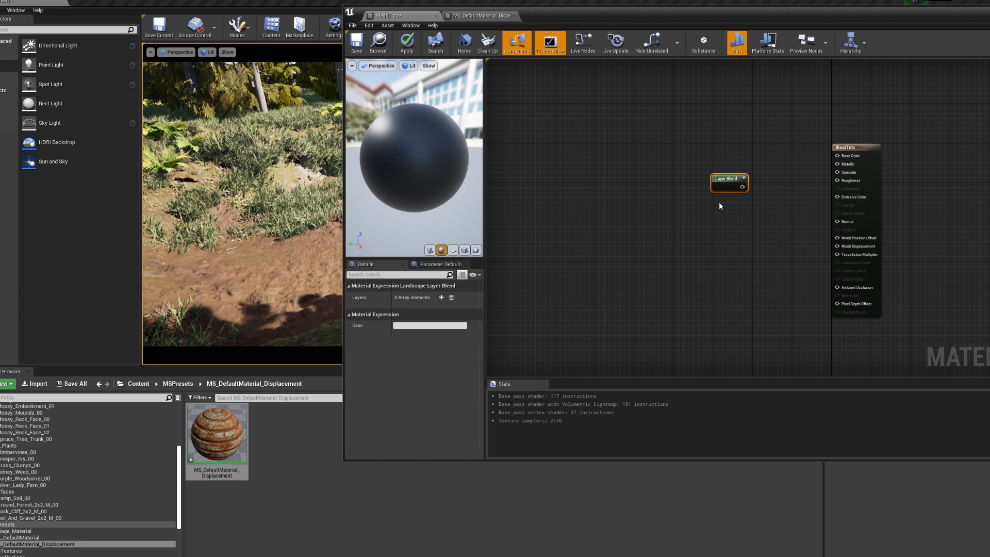
{"action": "left_click_drag", "start_coordinate": [727, 179], "coordinate": [719, 157]}
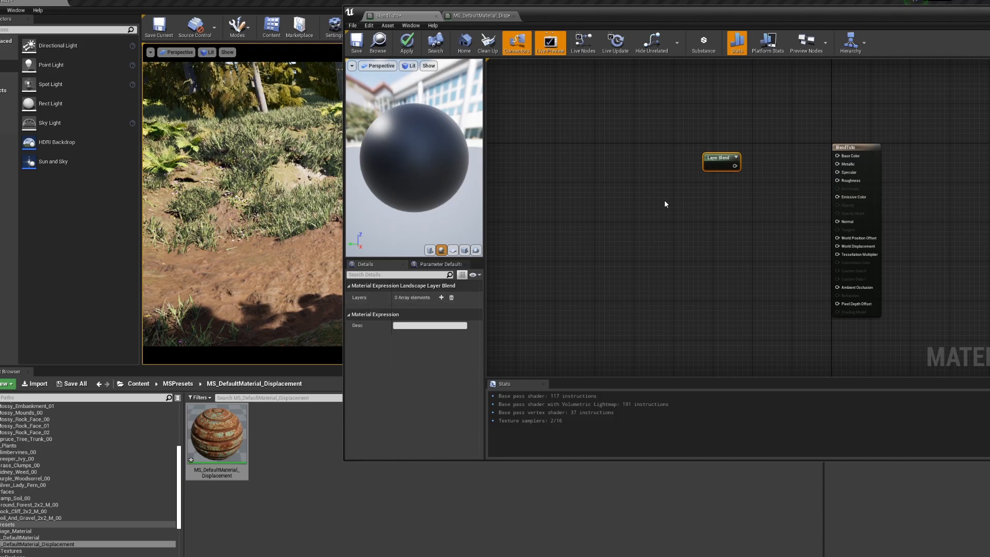
Add two layers to the Layer Blend node and name them Grass and Soil.
{"action": "left_click", "coordinate": [441, 297]}
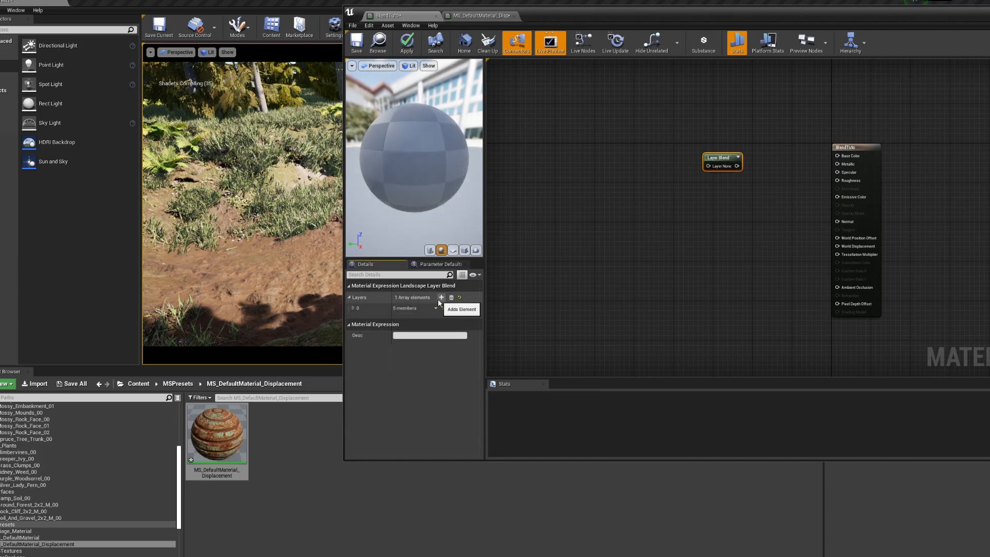
{"action": "left_click", "coordinate": [441, 298]}
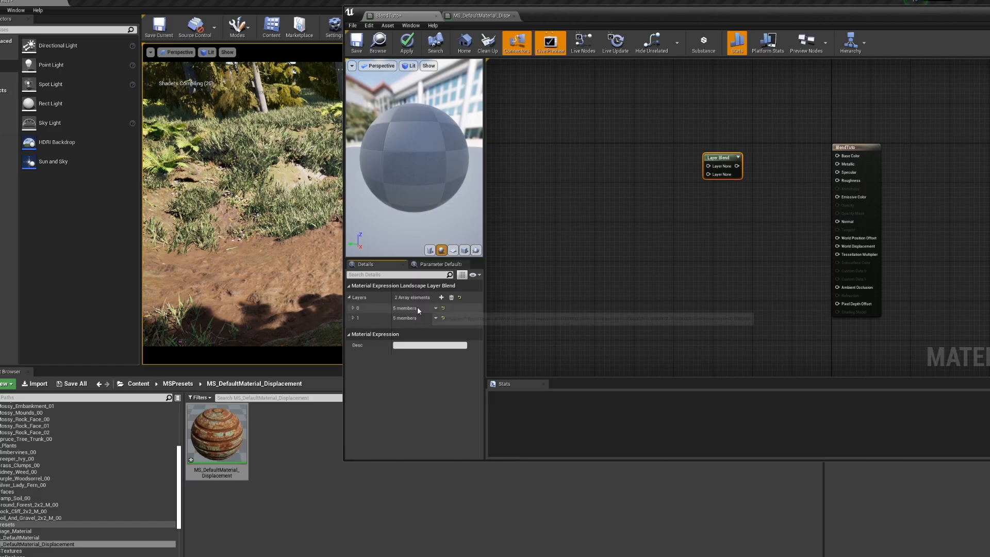
{"action": "left_click", "coordinate": [354, 308]}
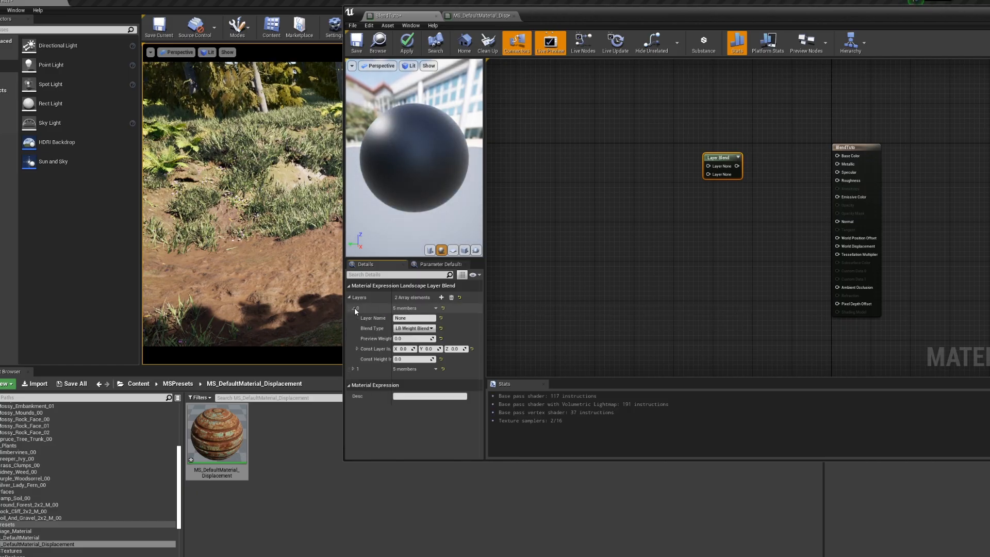
{"action": "left_click", "coordinate": [353, 368]}
{"action": "left_click", "coordinate": [405, 318]}
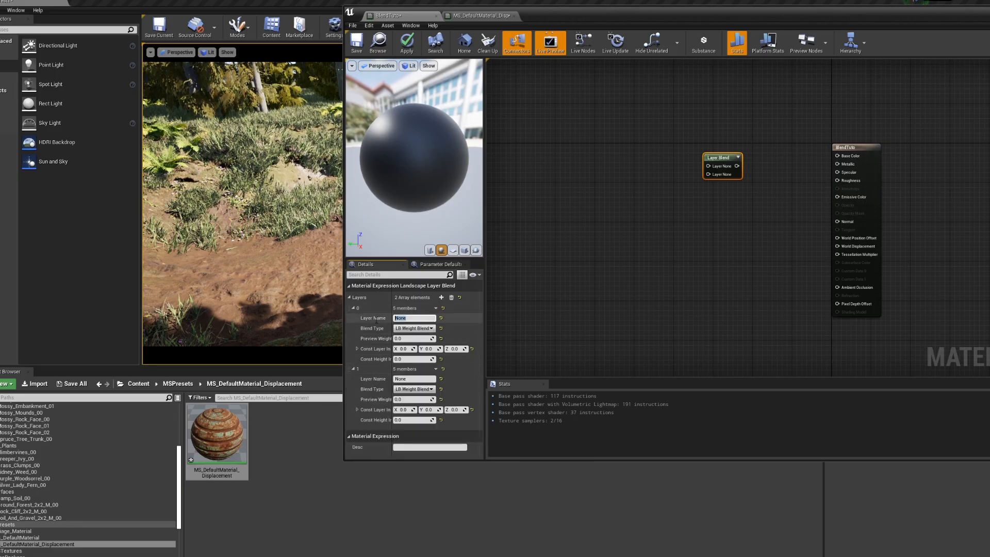
{"action": "type", "text": "Grass"}
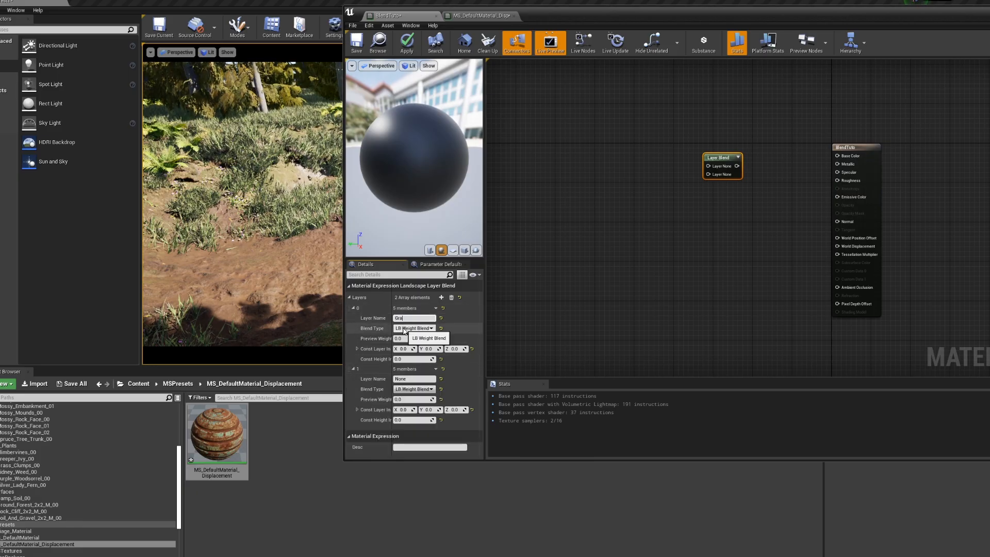
{"action": "key", "text": "Return"}
{"action": "left_click", "coordinate": [408, 378]}
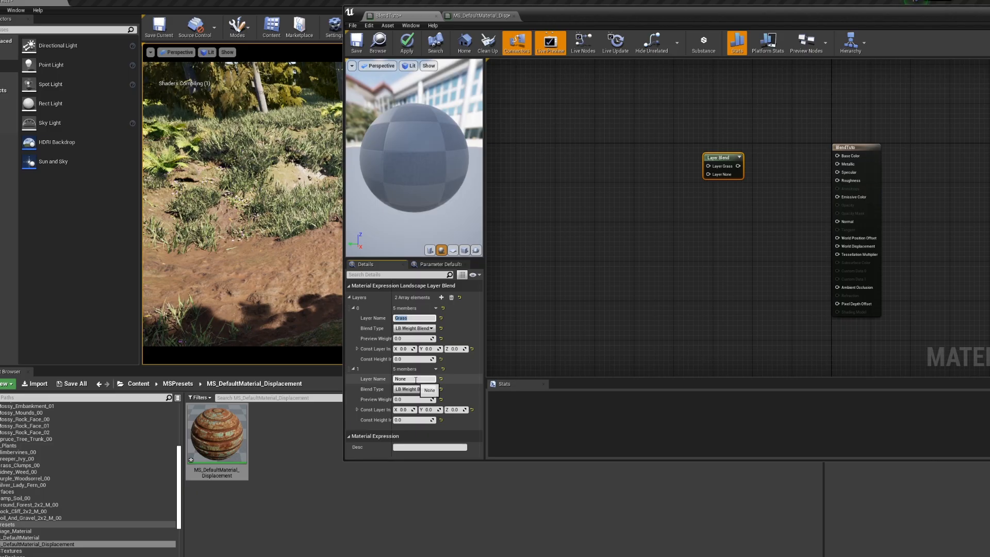
{"action": "type", "text": "Soild"}
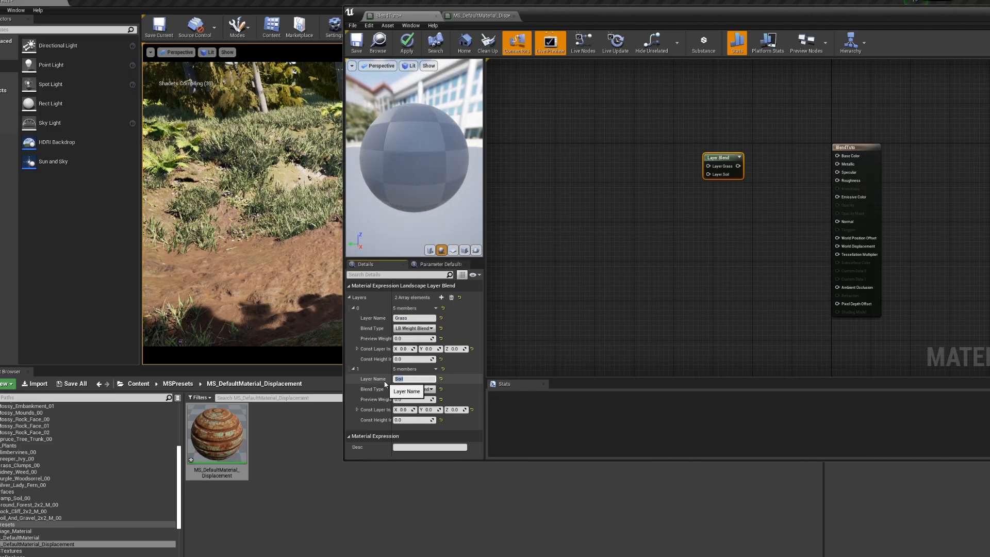
{"action": "key", "text": "Return"}
Move the material editor window aside and bring the main level editor with its content browser to the front.
{"action": "right_click_drag", "start_coordinate": [758, 227], "coordinate": [751, 260]}
{"action": "scroll", "coordinate": [747, 196], "scroll_direction": "down", "scroll_amount": 5}
{"action": "scroll", "coordinate": [771, 263], "scroll_direction": "up", "scroll_amount": 4}
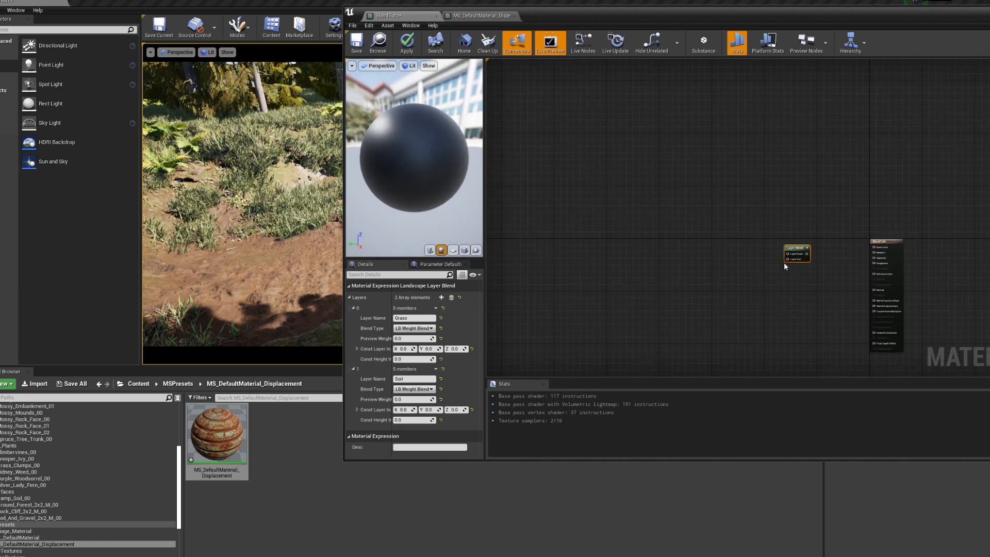
{"action": "right_click_drag", "start_coordinate": [643, 249], "coordinate": [779, 217]}
{"action": "scroll", "coordinate": [750, 215], "scroll_direction": "down", "scroll_amount": 4}
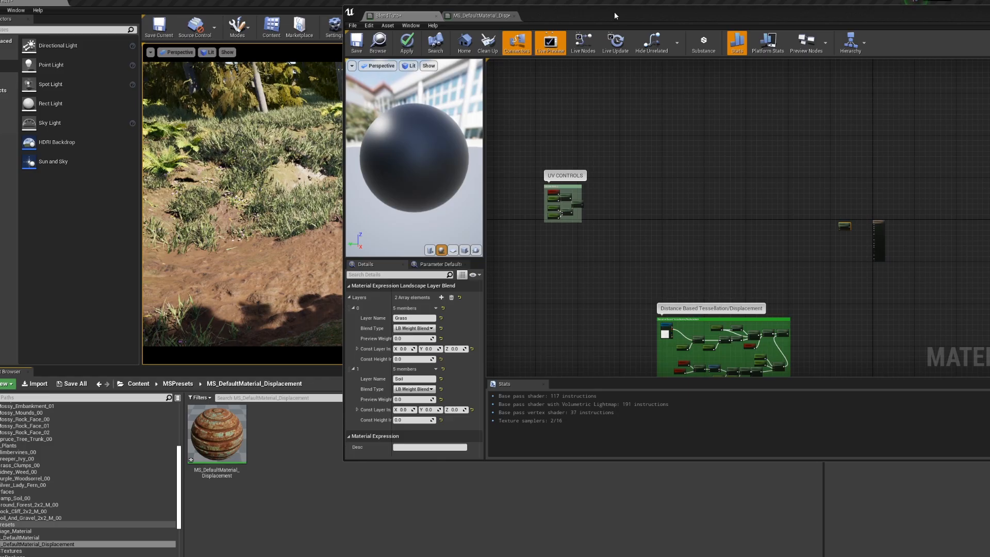
{"action": "left_click_drag", "start_coordinate": [614, 11], "coordinate": [724, 0]}
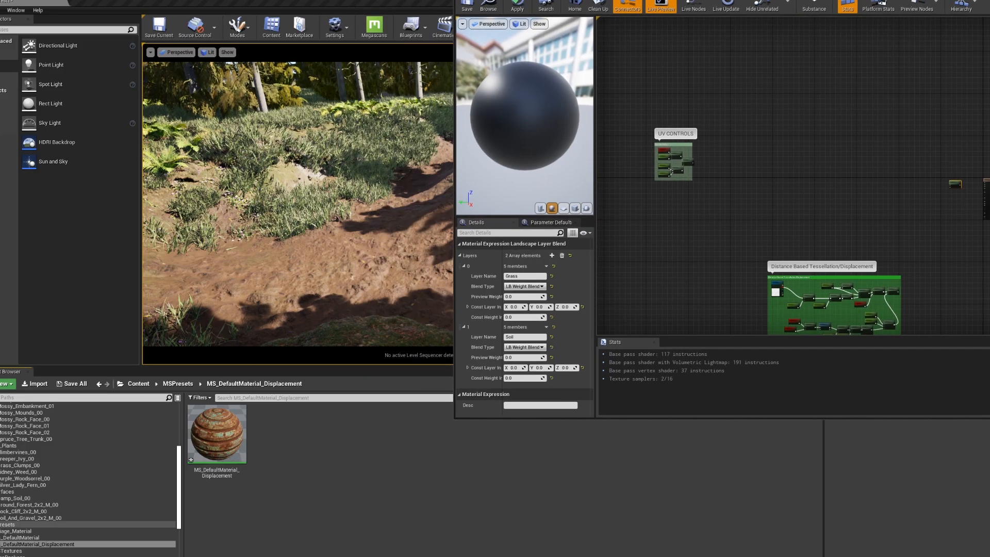
{"action": "left_click", "coordinate": [309, 232]}
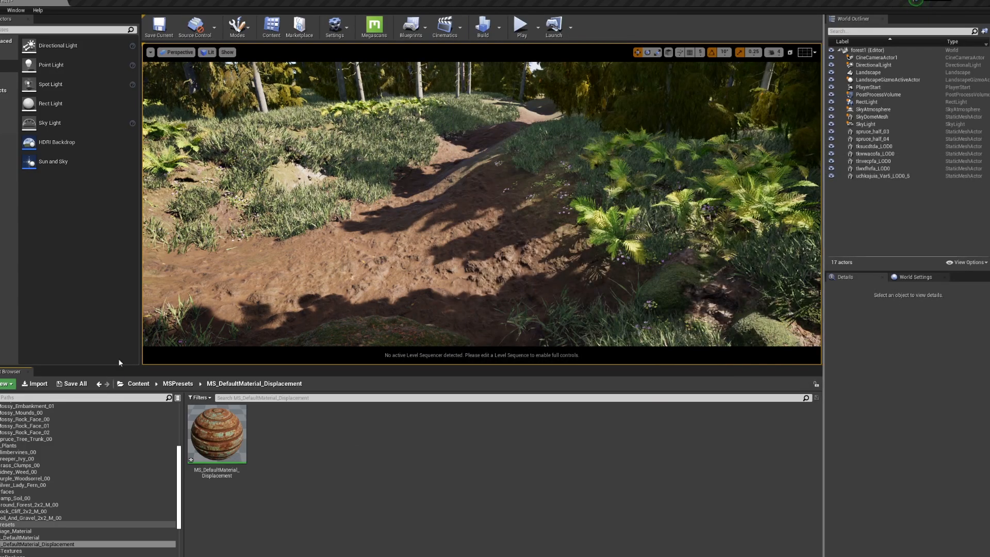
Open the Damp_Soil_00 texture folder under Content > Megascans > Surfaces.
{"action": "left_click", "coordinate": [138, 383]}
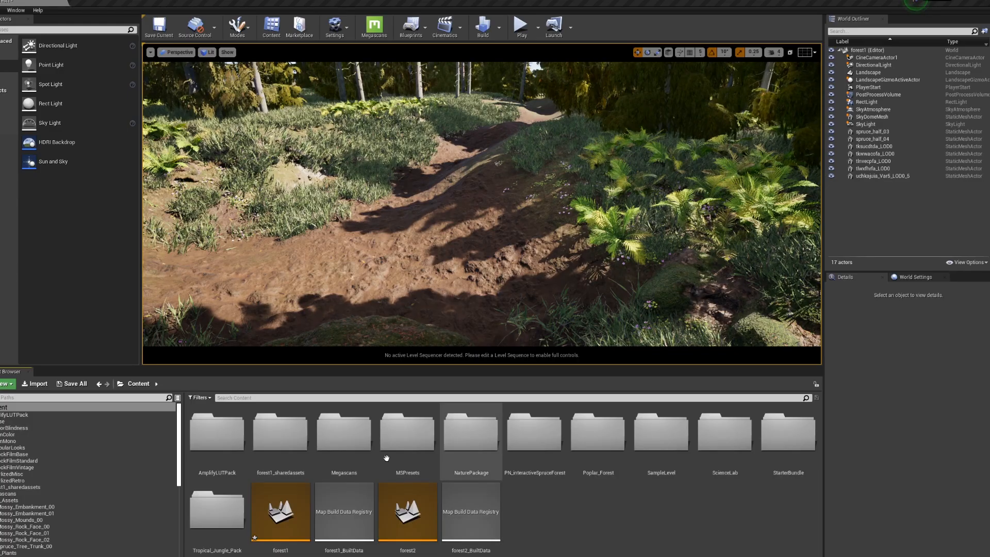
{"action": "double_click", "coordinate": [344, 443]}
{"action": "double_click", "coordinate": [345, 446]}
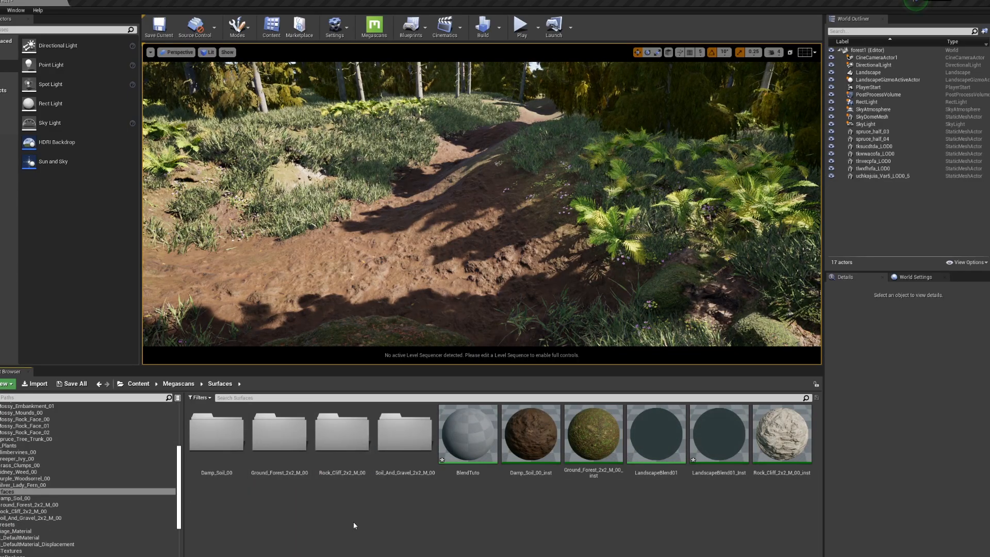
{"action": "left_click", "coordinate": [232, 435]}
{"action": "double_click", "coordinate": [233, 435]}
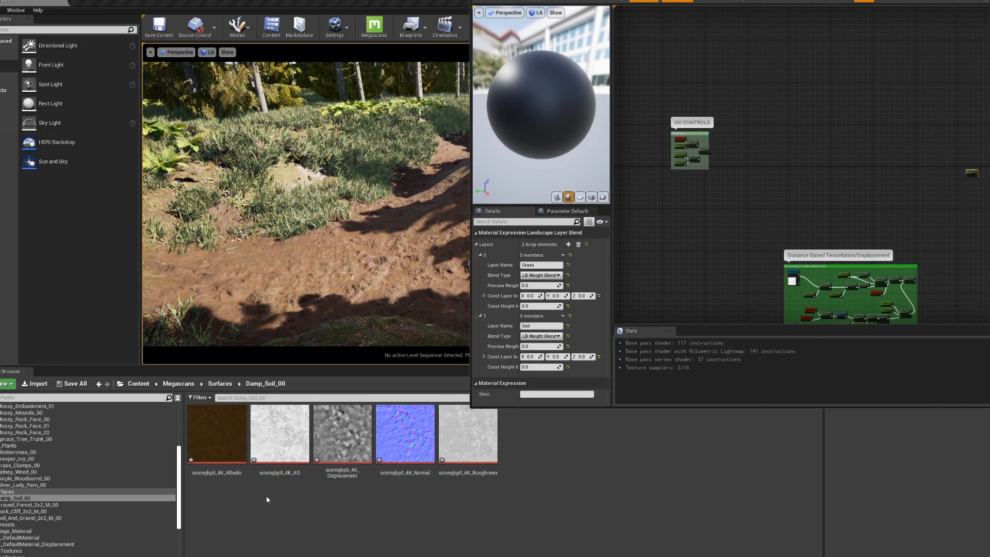
Add the Damp_Soil_00 Albedo, AO, Normal and Roughness textures to the BlendTuto graph, between the UV Controls group and the Layer Blend node.
{"action": "left_click", "coordinate": [232, 442]}
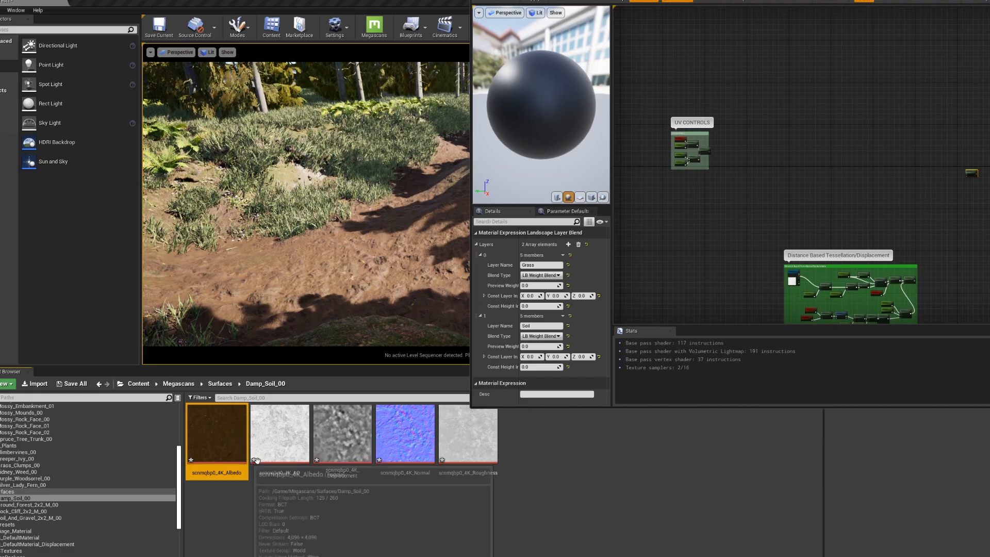
{"action": "left_click", "coordinate": [291, 454], "text": "ctrl"}
{"action": "left_click", "coordinate": [414, 454], "text": "ctrl"}
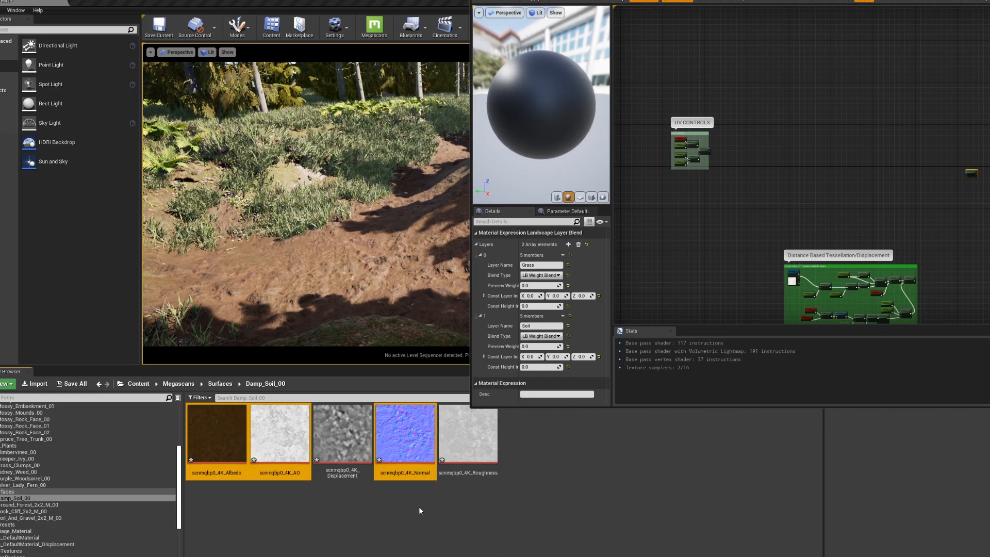
{"action": "left_click", "coordinate": [464, 453], "text": "ctrl"}
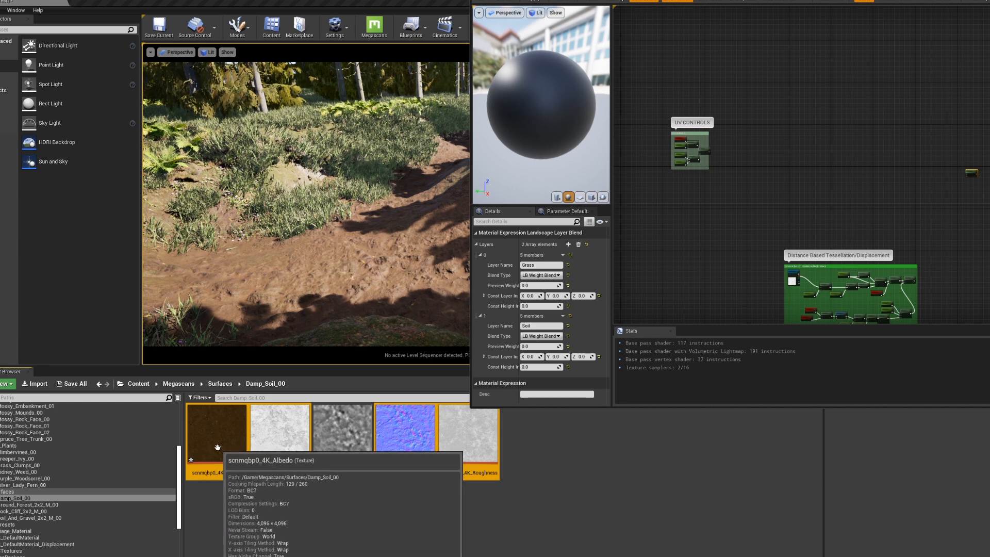
{"action": "left_click_drag", "start_coordinate": [219, 441], "coordinate": [815, 108]}
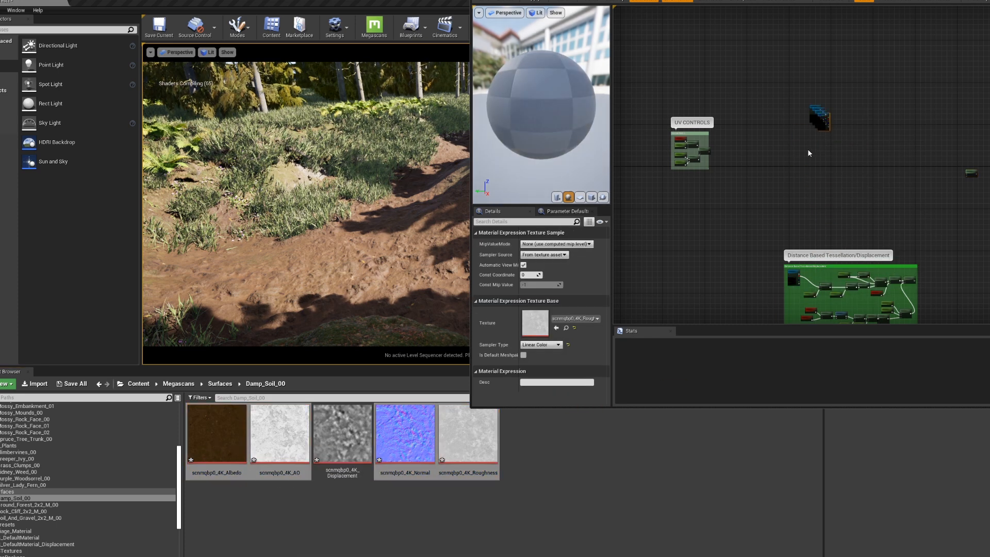
Spread the four overlapping soil texture samples into a vertical column ordered Albedo, AO, Normal, Roughness.
{"action": "scroll", "coordinate": [828, 111], "scroll_direction": "up", "scroll_amount": 3}
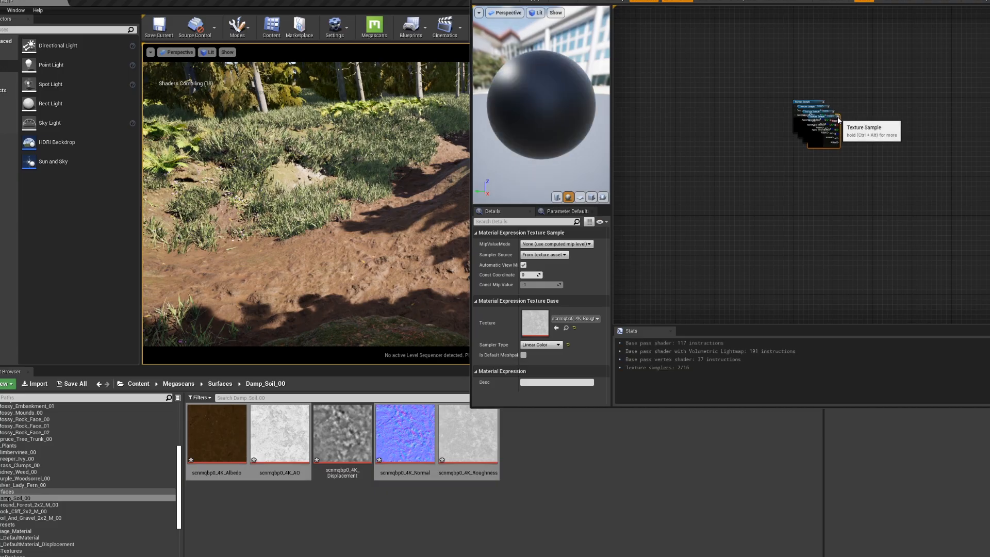
{"action": "left_click_drag", "start_coordinate": [823, 210], "coordinate": [883, 185]}
{"action": "left_click", "coordinate": [874, 125]}
{"action": "left_click_drag", "start_coordinate": [806, 101], "coordinate": [784, 67]}
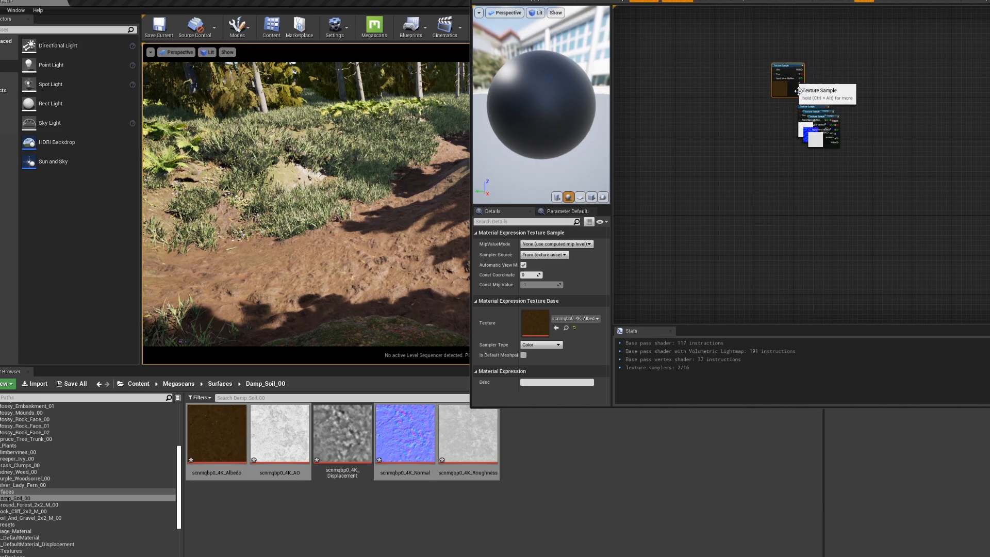
{"action": "left_click_drag", "start_coordinate": [811, 113], "coordinate": [784, 147]}
{"action": "left_click_drag", "start_coordinate": [819, 117], "coordinate": [783, 185]}
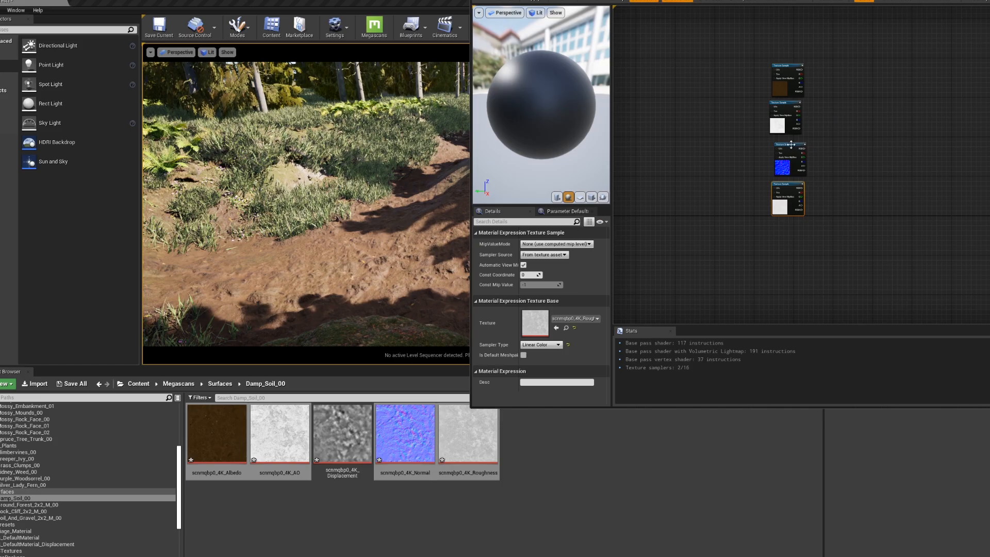
{"action": "left_click_drag", "start_coordinate": [791, 145], "coordinate": [785, 142]}
{"action": "left_click", "coordinate": [786, 184]}
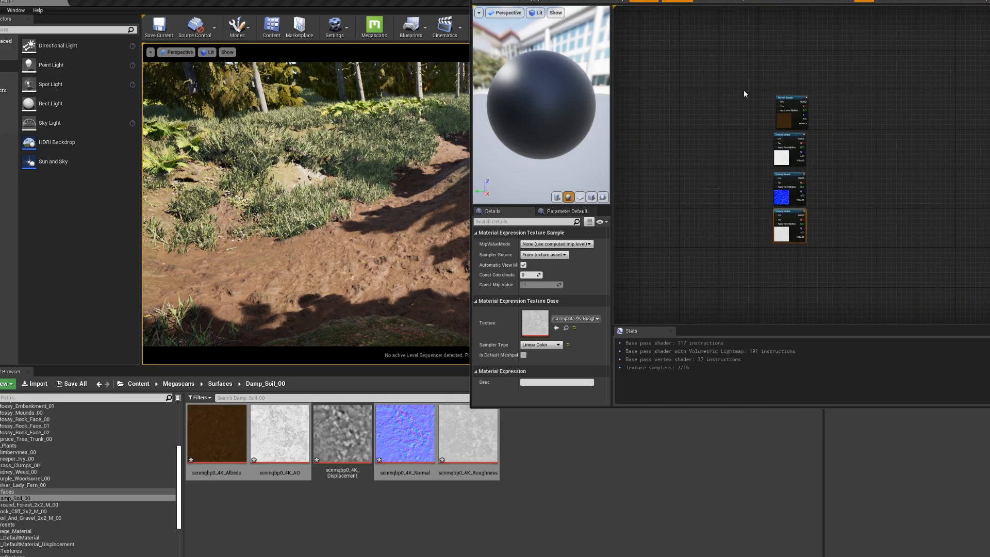
Group the four soil texture samples in a comment box and name it Soil.
{"action": "left_click_drag", "start_coordinate": [808, 262], "coordinate": [837, 283]}
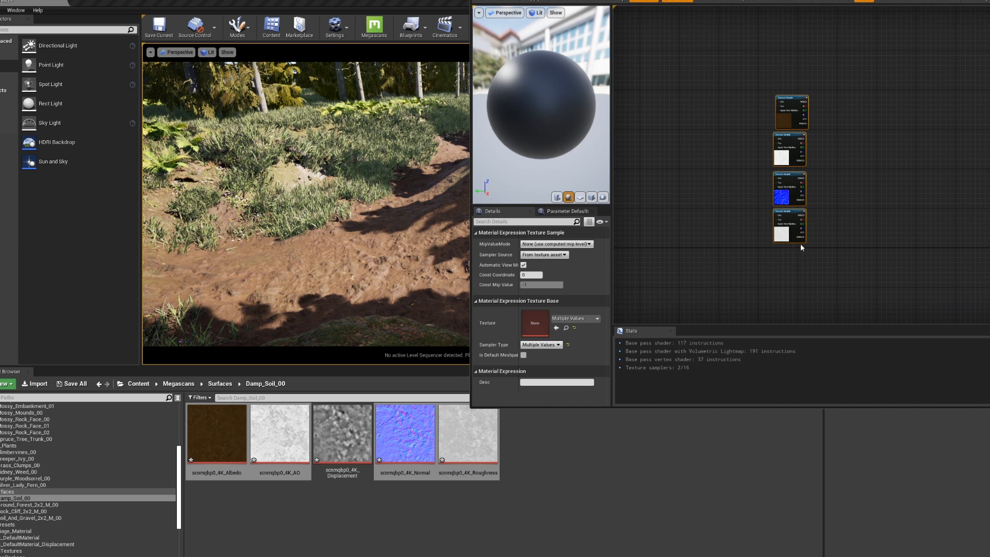
{"action": "scroll", "coordinate": [799, 243], "scroll_direction": "up", "scroll_amount": 4}
{"action": "right_click", "coordinate": [780, 172]}
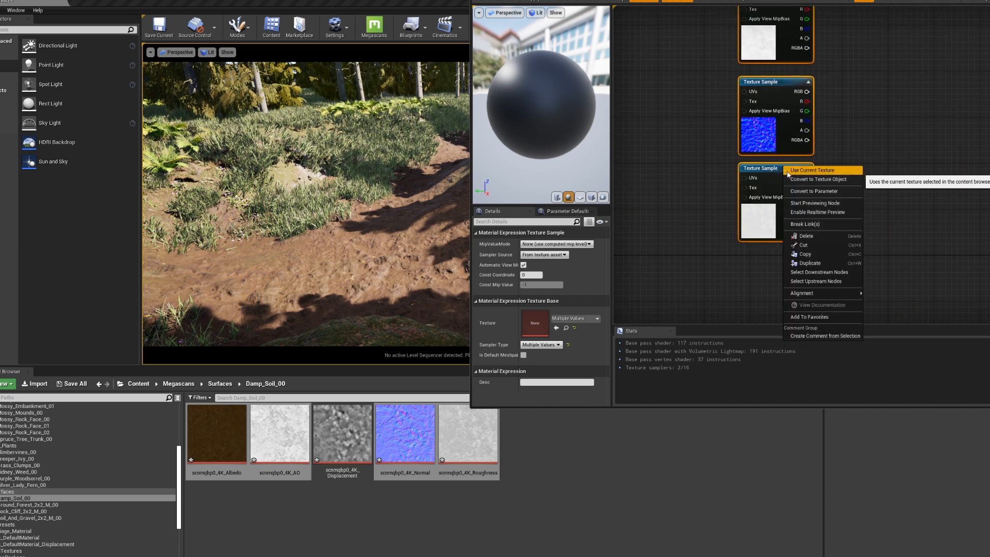
{"action": "left_click", "coordinate": [831, 338]}
{"action": "right_click_drag", "start_coordinate": [809, 116], "coordinate": [801, 301]}
{"action": "scroll", "coordinate": [795, 211], "scroll_direction": "down", "scroll_amount": 2}
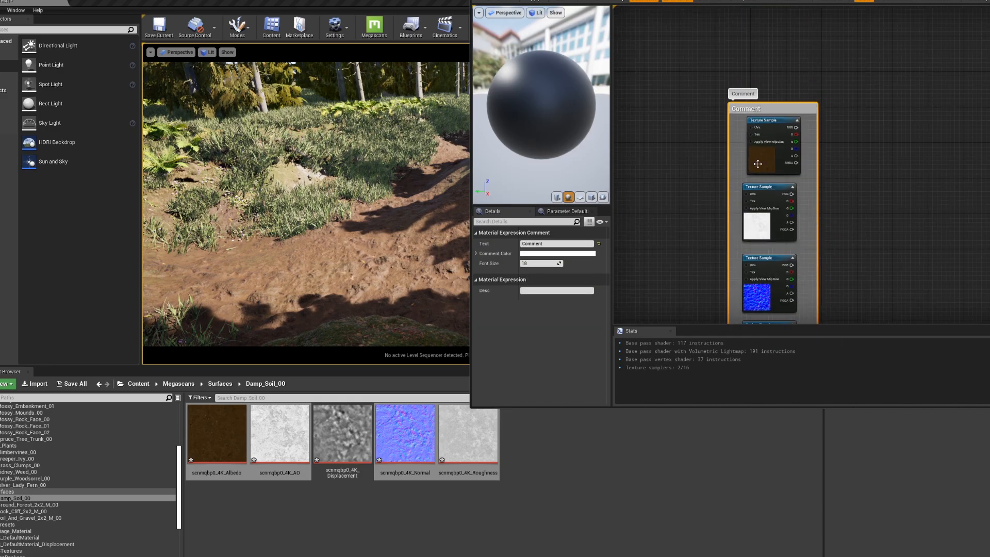
{"action": "scroll", "coordinate": [754, 108], "scroll_direction": "up", "scroll_amount": 2}
{"action": "scroll", "coordinate": [754, 103], "scroll_direction": "up", "scroll_amount": 1}
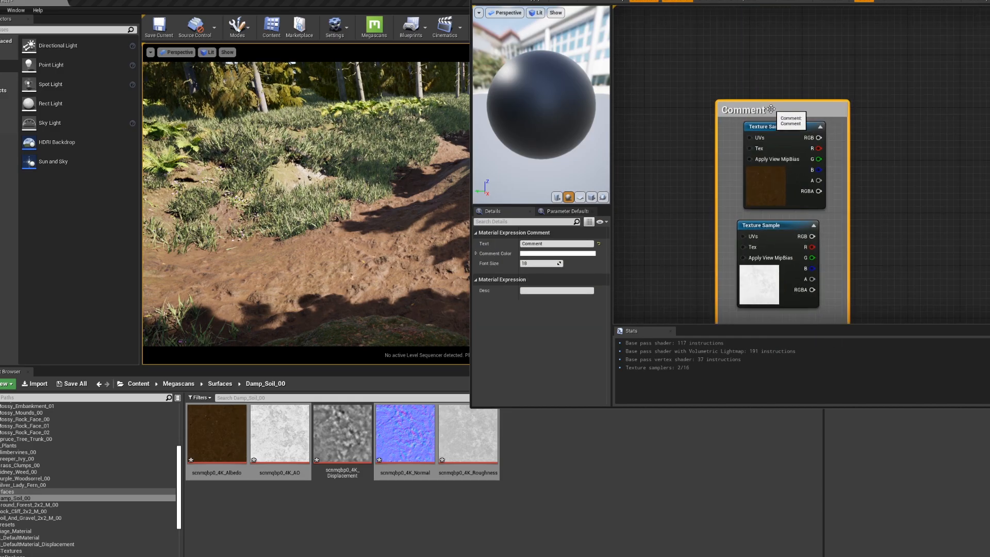
{"action": "double_click", "coordinate": [762, 108]}
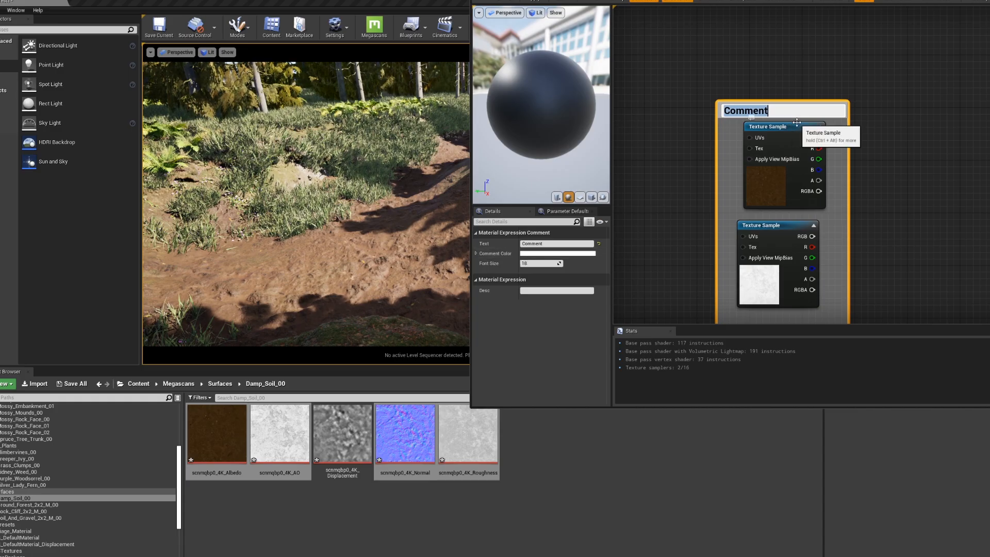
{"action": "key", "text": "Return"}
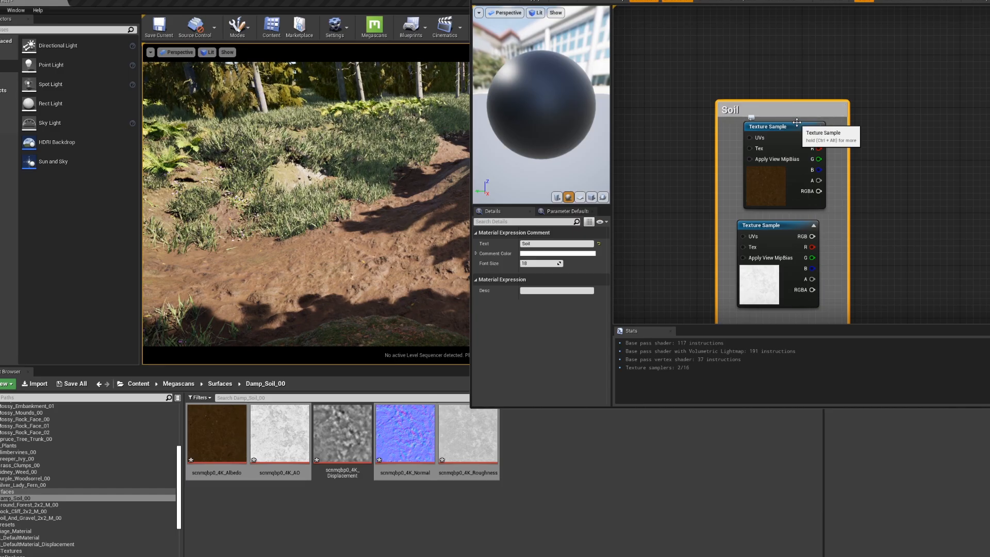
{"action": "scroll", "coordinate": [771, 186], "scroll_direction": "down", "scroll_amount": 5}
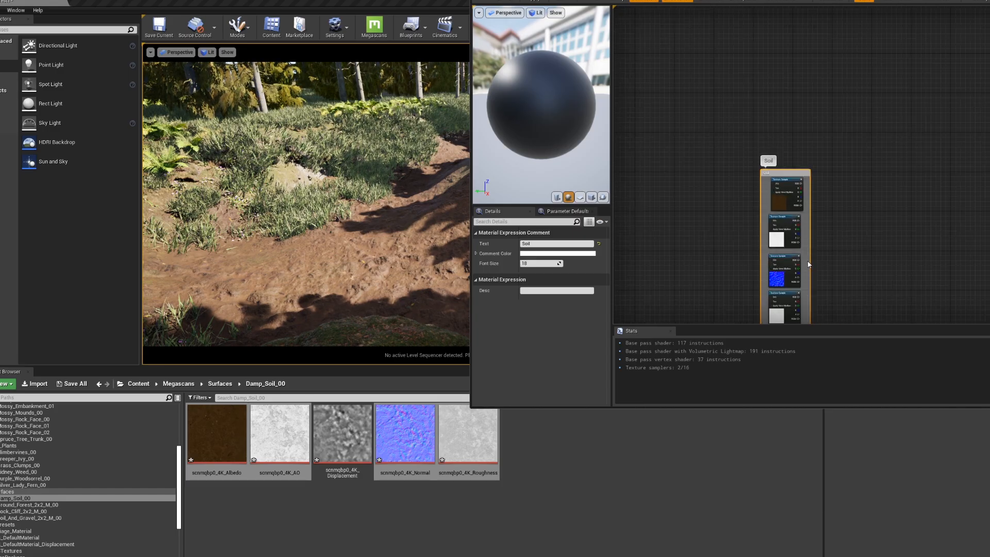
Open the Ground_Forest_2x2_M_00 folder in Surfaces and select its Albedo, AO, Normal and Roughness textures.
{"action": "right_click_drag", "start_coordinate": [810, 289], "coordinate": [782, 143]}
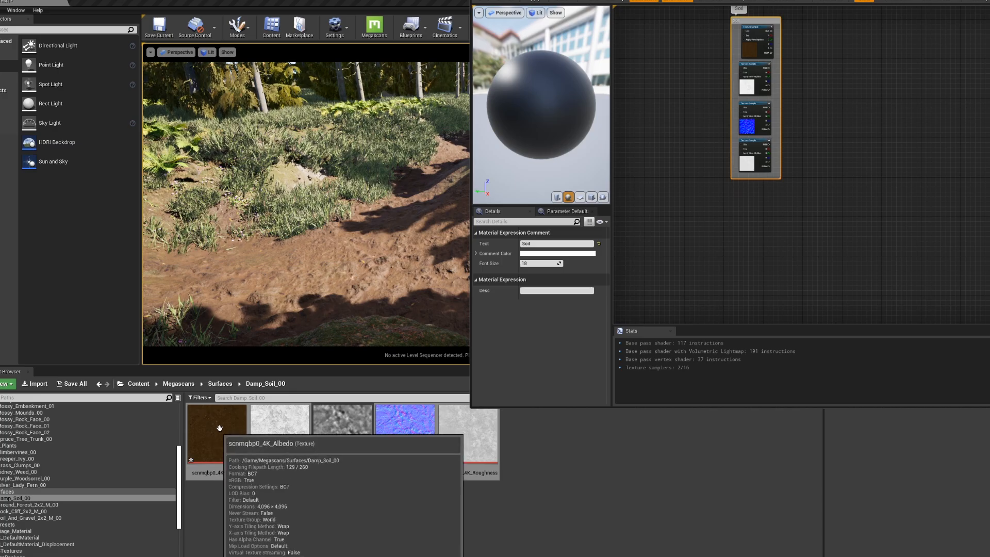
{"action": "left_click", "coordinate": [219, 384]}
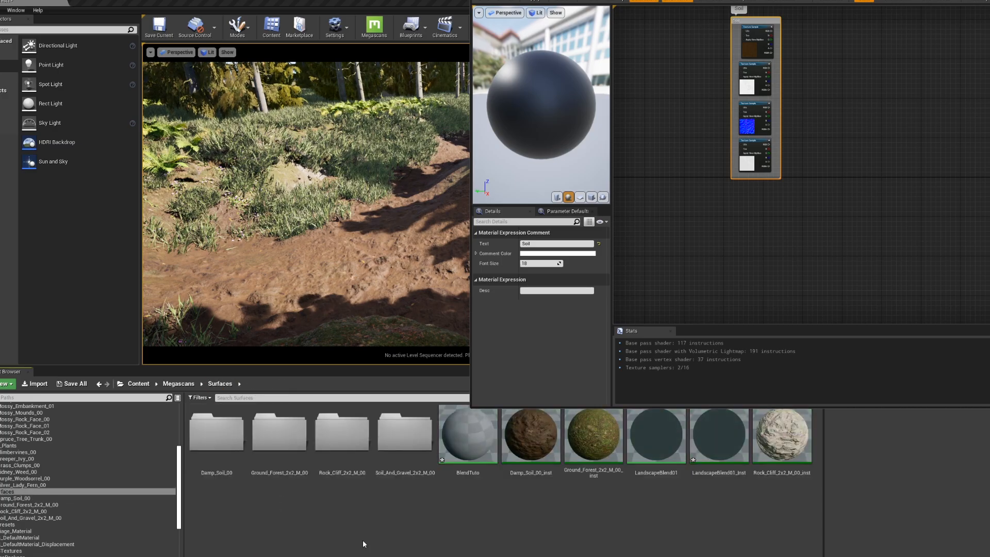
{"action": "double_click", "coordinate": [281, 438]}
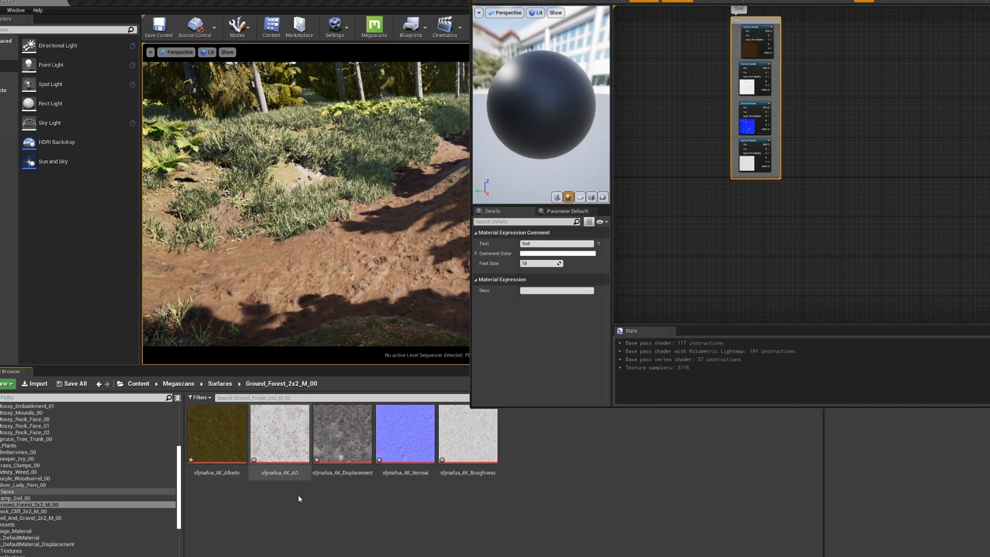
{"action": "left_click", "coordinate": [234, 457]}
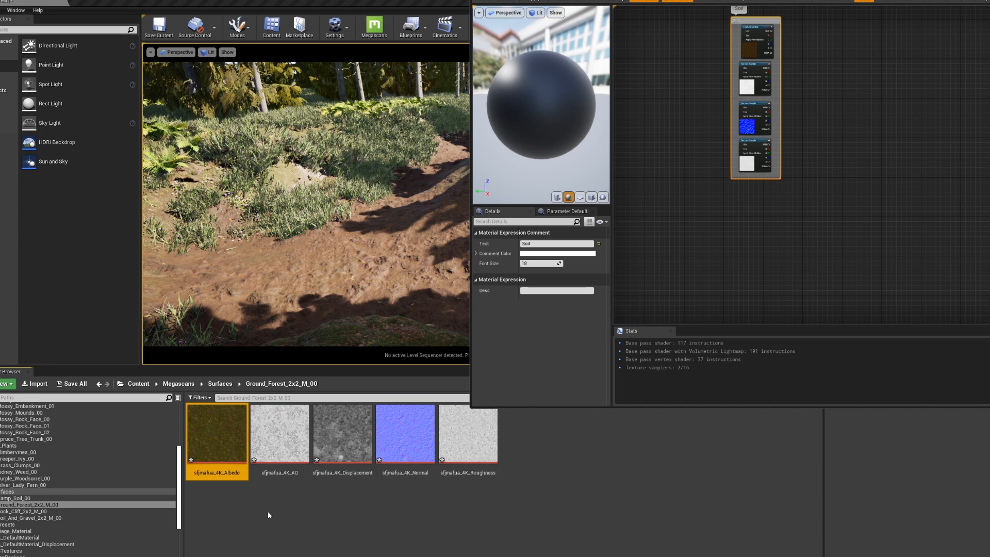
{"action": "left_click", "coordinate": [282, 456], "text": "shift"}
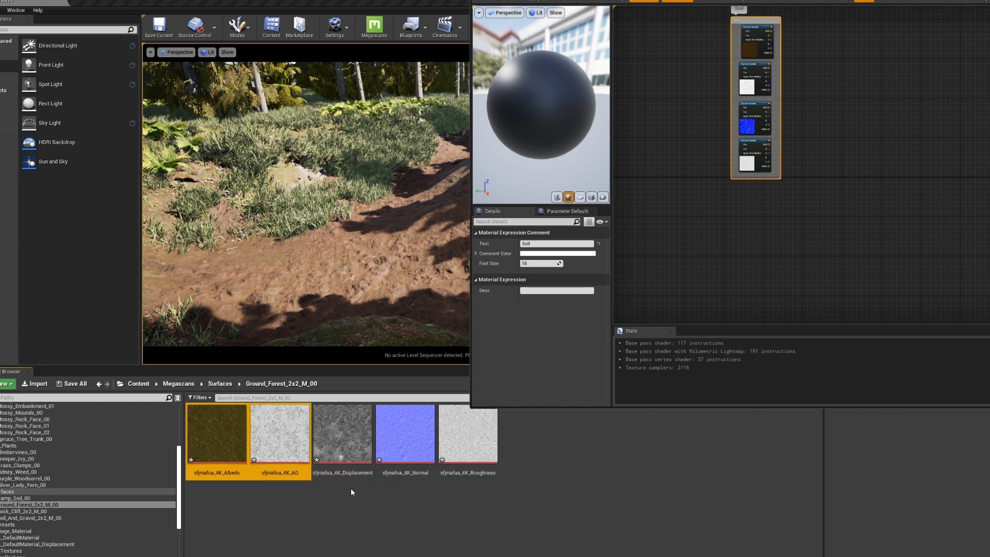
{"action": "left_click", "coordinate": [420, 454], "text": "shift"}
{"action": "left_click", "coordinate": [407, 443]}
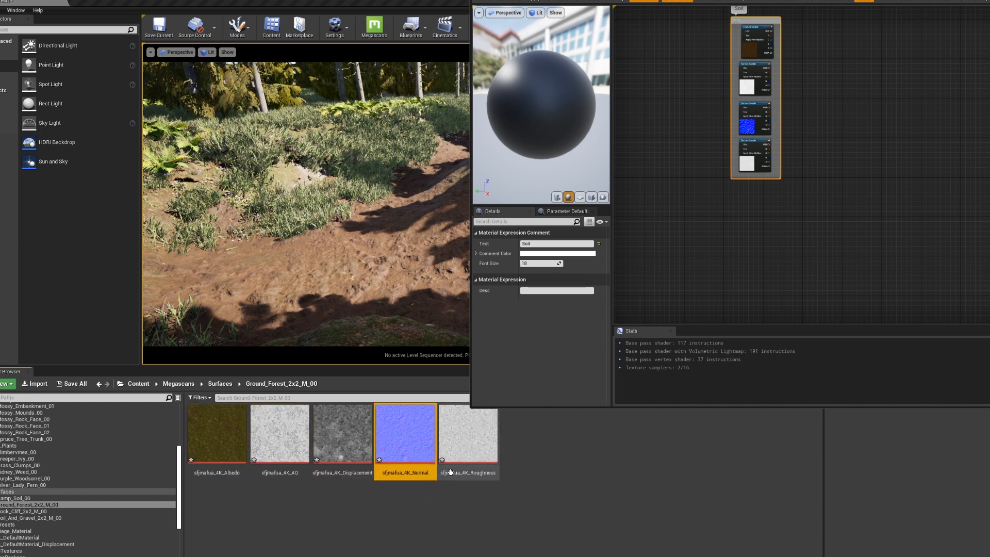
{"action": "left_click", "coordinate": [466, 439], "text": "shift"}
{"action": "left_click", "coordinate": [289, 443], "text": "ctrl"}
{"action": "left_click", "coordinate": [232, 443], "text": "ctrl"}
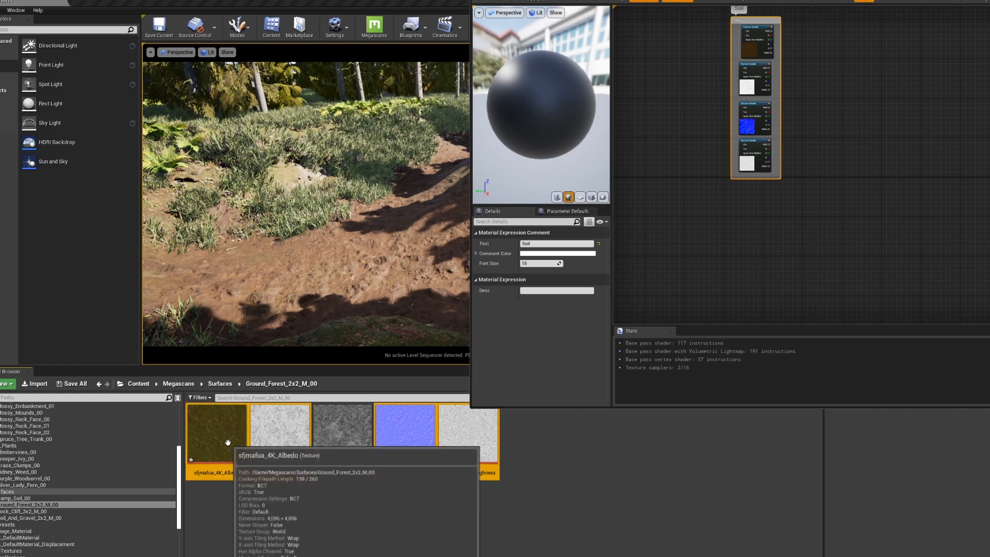
Move the whole Distance Based Tessellation/Displacement group further down to free space beneath the Soil group.
{"action": "scroll", "coordinate": [695, 276], "scroll_direction": "down", "scroll_amount": 3}
{"action": "right_click_drag", "start_coordinate": [704, 301], "coordinate": [768, 210]}
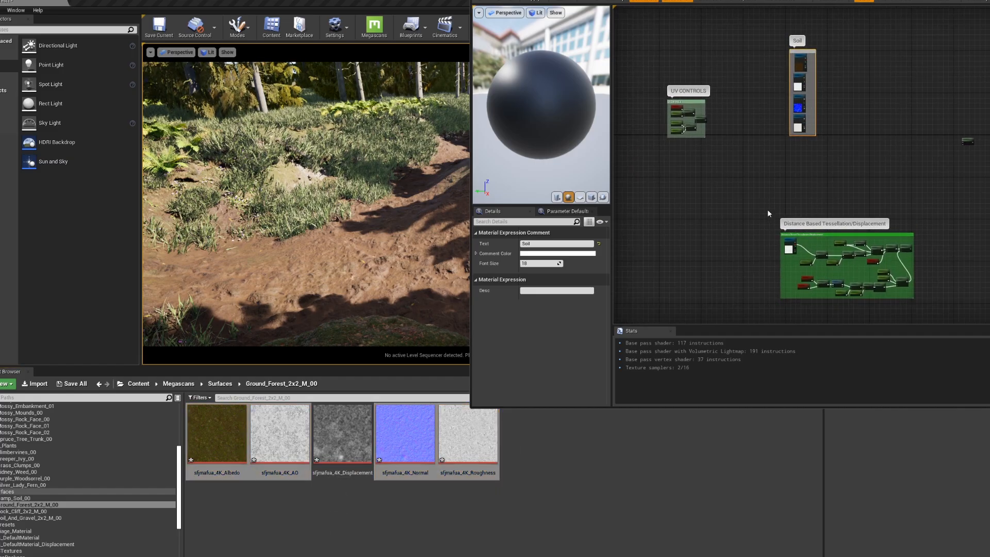
{"action": "left_click_drag", "start_coordinate": [753, 198], "coordinate": [962, 321]}
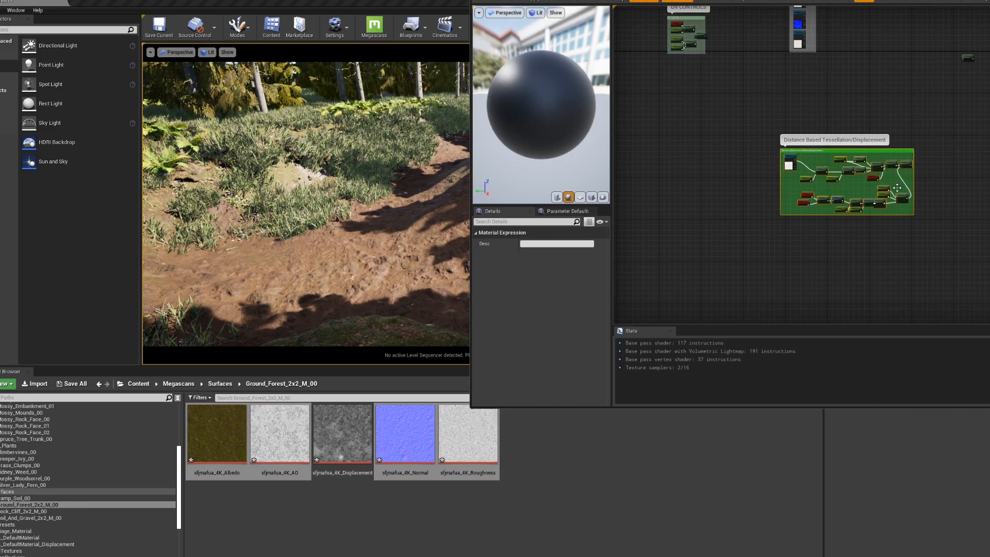
{"action": "left_click_drag", "start_coordinate": [891, 153], "coordinate": [889, 208]}
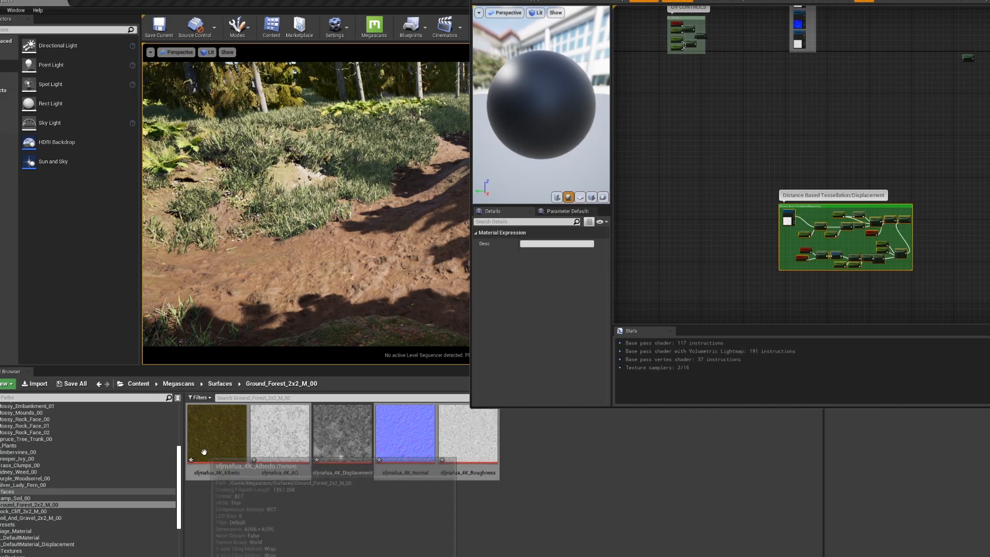
Add the selected Ground_Forest textures to the graph below the Soil group and stack the Albedo sample directly above the Normal sample.
{"action": "left_click_drag", "start_coordinate": [206, 453], "coordinate": [774, 114]}
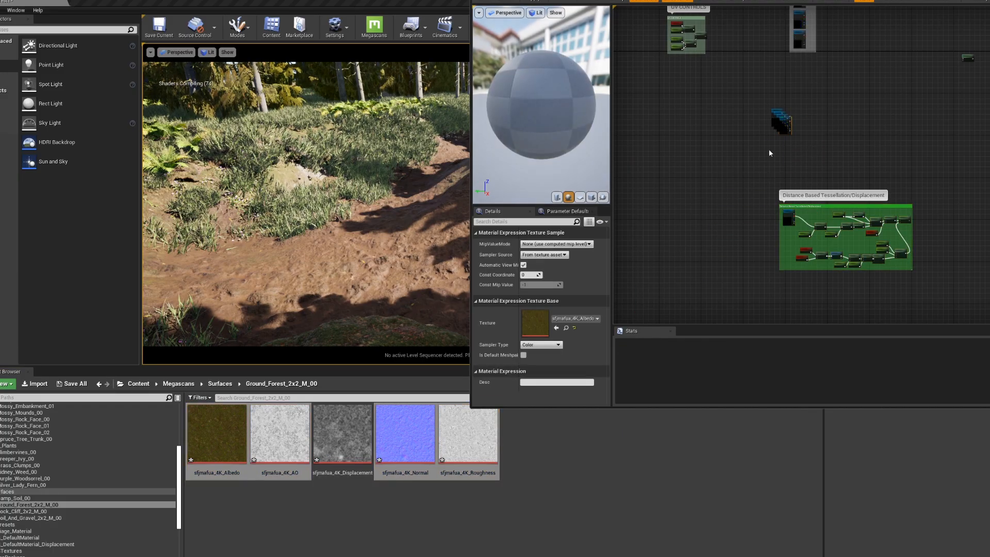
{"action": "right_click_drag", "start_coordinate": [769, 153], "coordinate": [792, 203]}
{"action": "scroll", "coordinate": [802, 159], "scroll_direction": "up", "scroll_amount": 7}
{"action": "left_click_drag", "start_coordinate": [803, 160], "coordinate": [873, 28]}
{"action": "right_click_drag", "start_coordinate": [851, 70], "coordinate": [784, 188]}
{"action": "scroll", "coordinate": [785, 174], "scroll_direction": "down", "scroll_amount": 3}
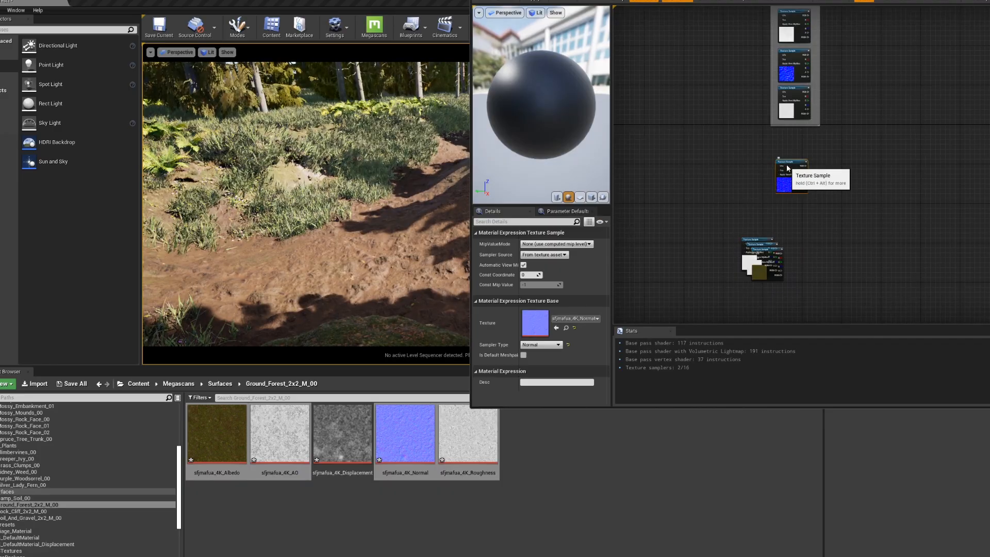
{"action": "left_click_drag", "start_coordinate": [787, 167], "coordinate": [799, 195]}
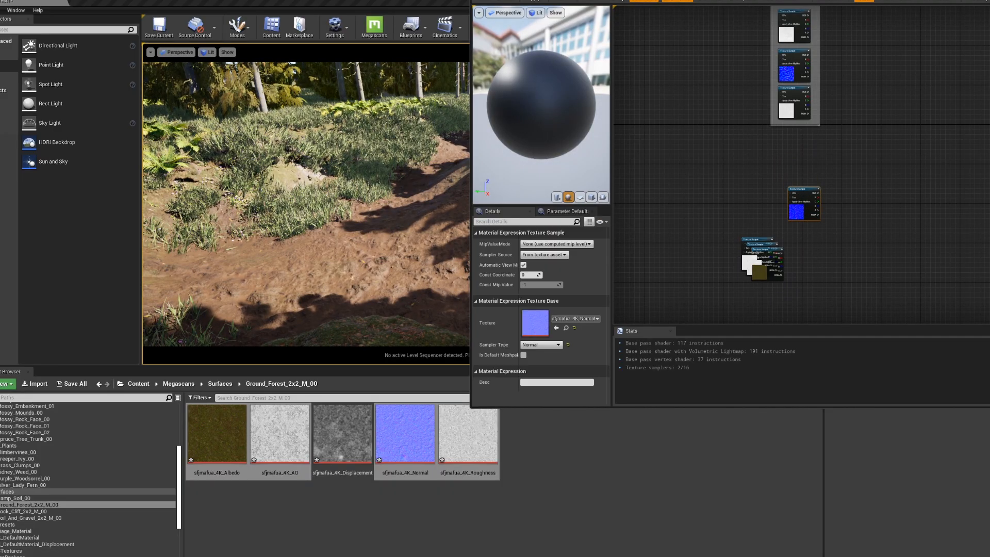
{"action": "left_click_drag", "start_coordinate": [773, 253], "coordinate": [811, 157]}
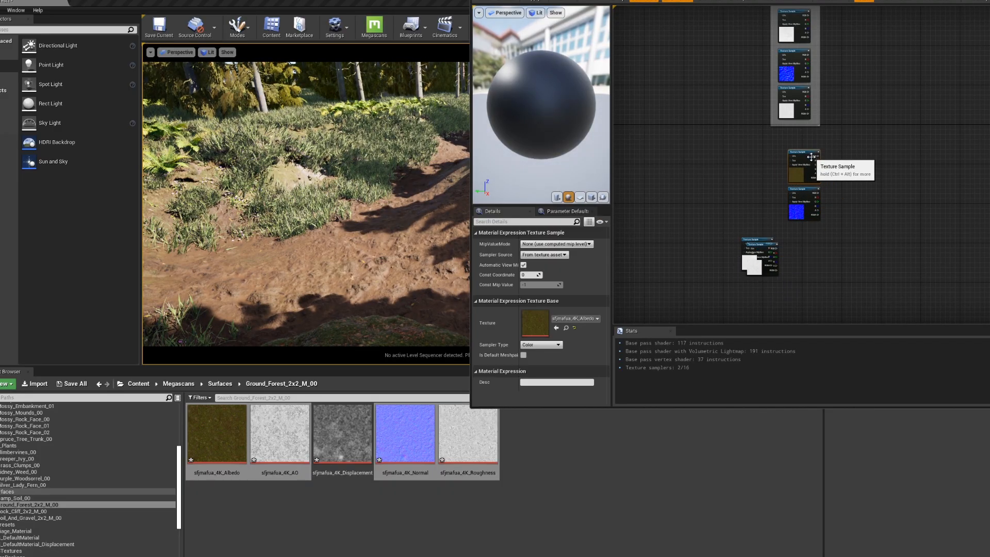
Reorder the Soil group's samples so Normal sits directly below Albedo and AO sits third, above Roughness.
{"action": "right_click_drag", "start_coordinate": [798, 71], "coordinate": [793, 155]}
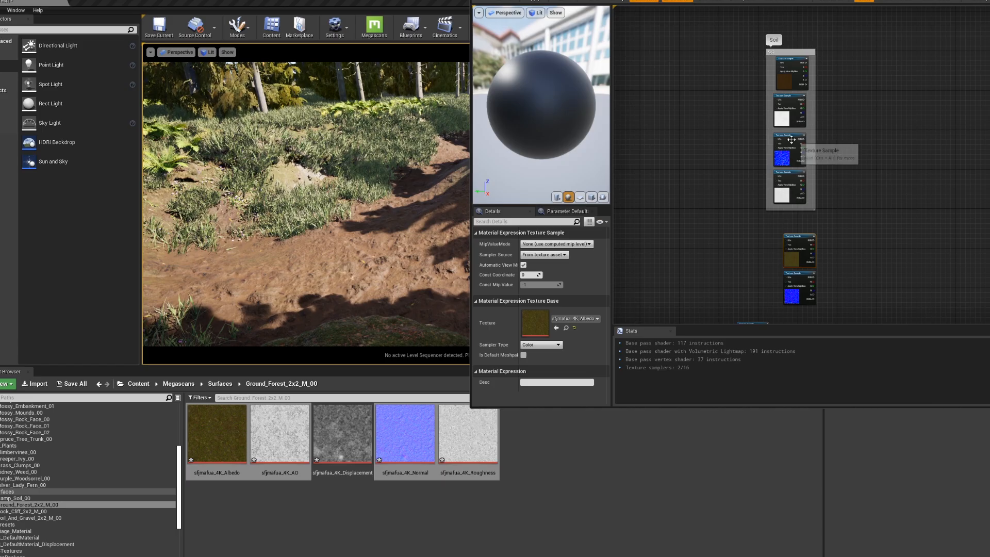
{"action": "mouse_move", "coordinate": [791, 140]}
{"action": "left_mouse_down"}
{"action": "mouse_move", "coordinate": [811, 102]}
{"action": "mouse_move", "coordinate": [784, 101]}
{"action": "mouse_move", "coordinate": [784, 139]}
{"action": "left_mouse_up"}
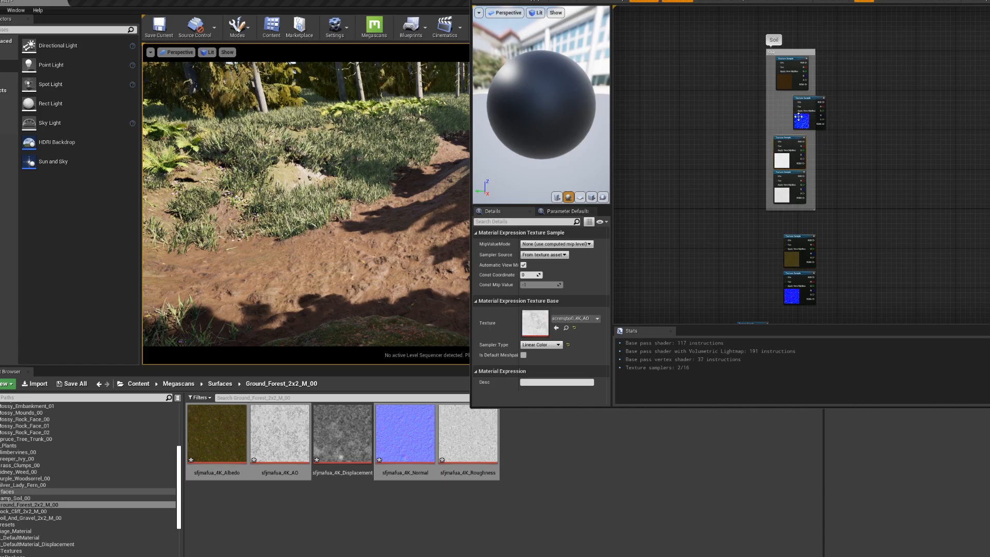
{"action": "left_click", "coordinate": [798, 117]}
{"action": "right_click_drag", "start_coordinate": [796, 117], "coordinate": [804, 2]}
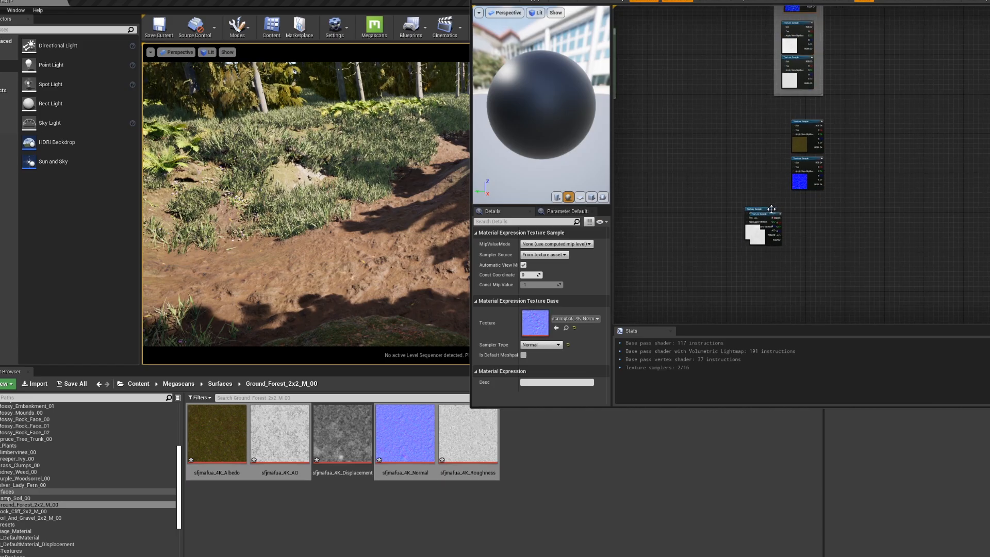
Place the Ground_Forest AO sample and then the Roughness sample directly beneath the Normal sample to complete the column.
{"action": "left_click_drag", "start_coordinate": [771, 209], "coordinate": [814, 251]}
{"action": "scroll", "coordinate": [769, 144], "scroll_direction": "down", "scroll_amount": 2}
{"action": "scroll", "coordinate": [771, 160], "scroll_direction": "up", "scroll_amount": 1}
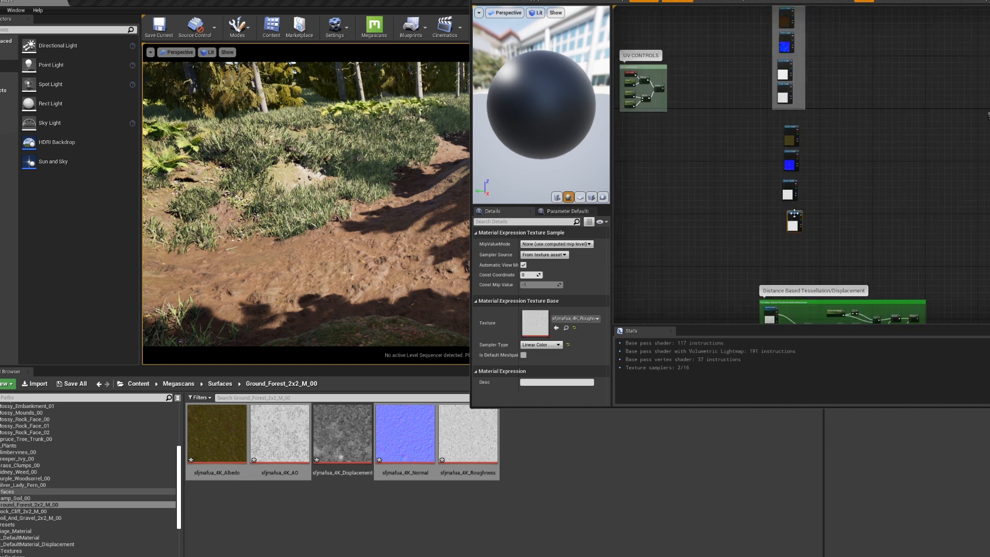
{"action": "left_click_drag", "start_coordinate": [794, 213], "coordinate": [790, 208]}
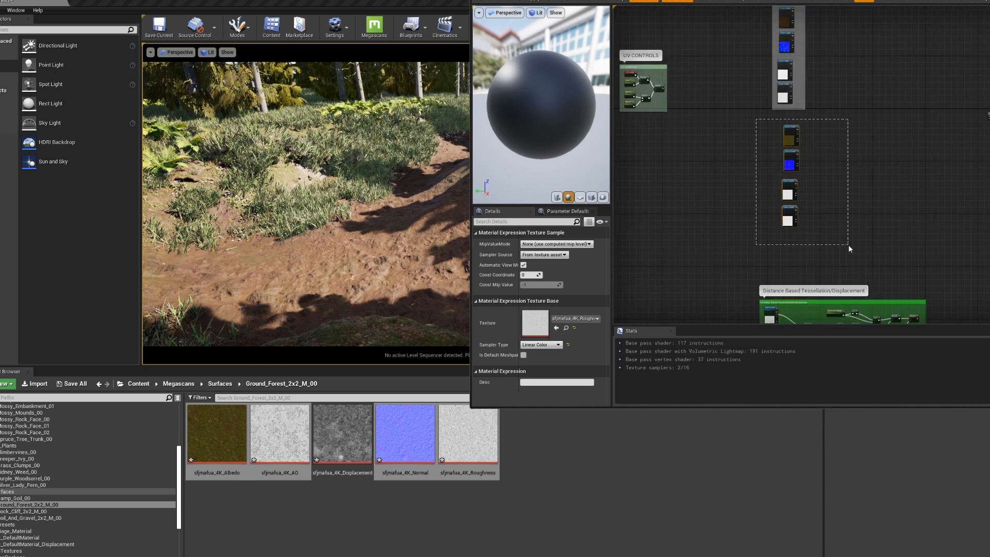
Group the four Ground_Forest texture samples in a comment named Grass.
{"action": "left_click_drag", "start_coordinate": [756, 119], "coordinate": [848, 245]}
{"action": "right_click", "coordinate": [792, 129]}
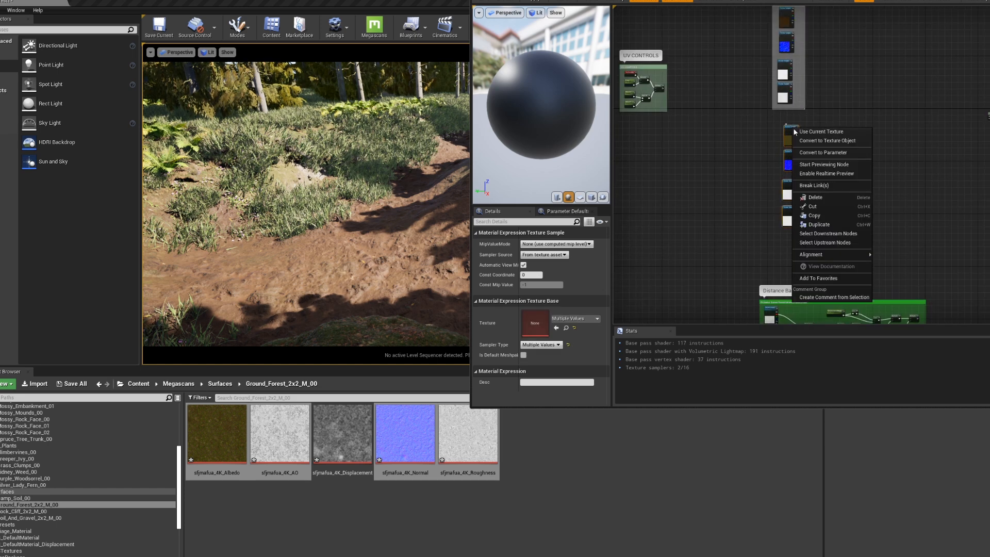
{"action": "left_click", "coordinate": [833, 297]}
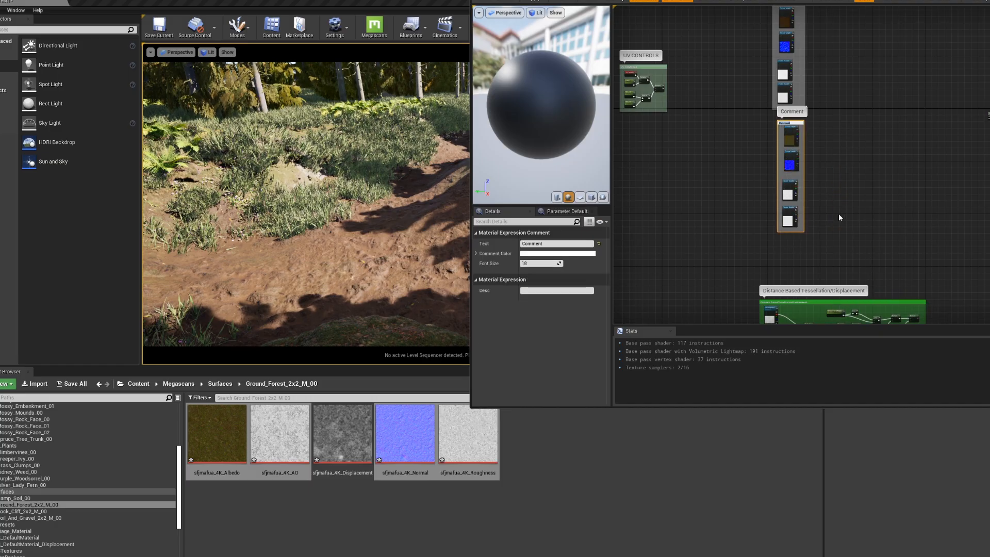
{"action": "type", "text": "Grass"}
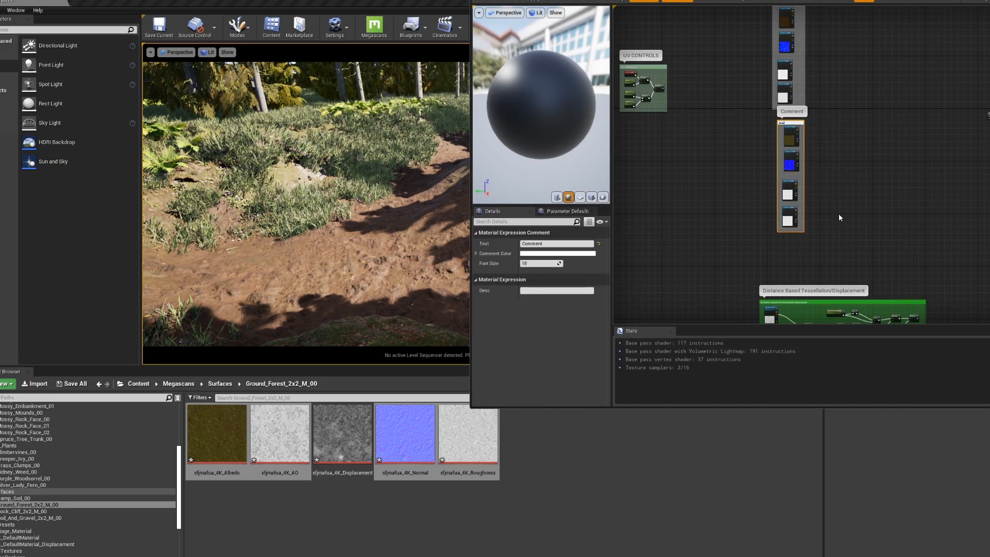
{"action": "key", "text": "Return"}
{"action": "scroll", "coordinate": [800, 129], "scroll_direction": "up", "scroll_amount": 3}
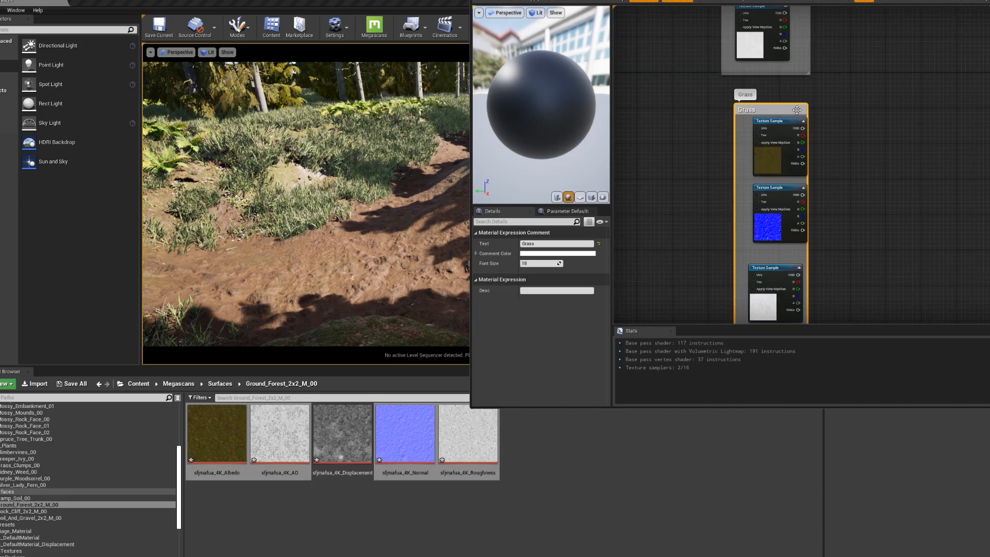
Rearrange the groups so Grass sits above Soil, and bring the Layer Blend node in beside the Grass group.
{"action": "scroll", "coordinate": [800, 121], "scroll_direction": "down", "scroll_amount": 4}
{"action": "right_click_drag", "start_coordinate": [821, 110], "coordinate": [814, 167]}
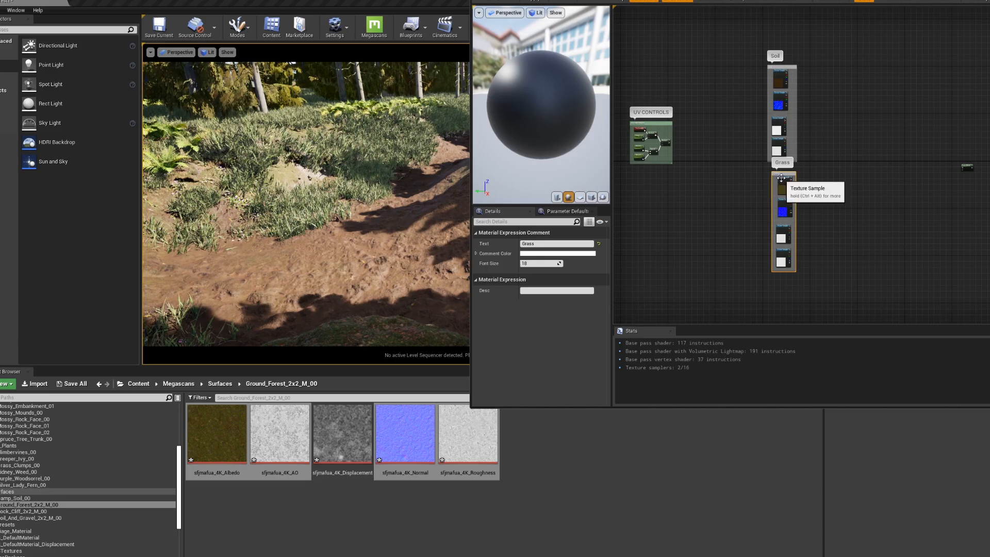
{"action": "left_click_drag", "start_coordinate": [780, 178], "coordinate": [770, 196]}
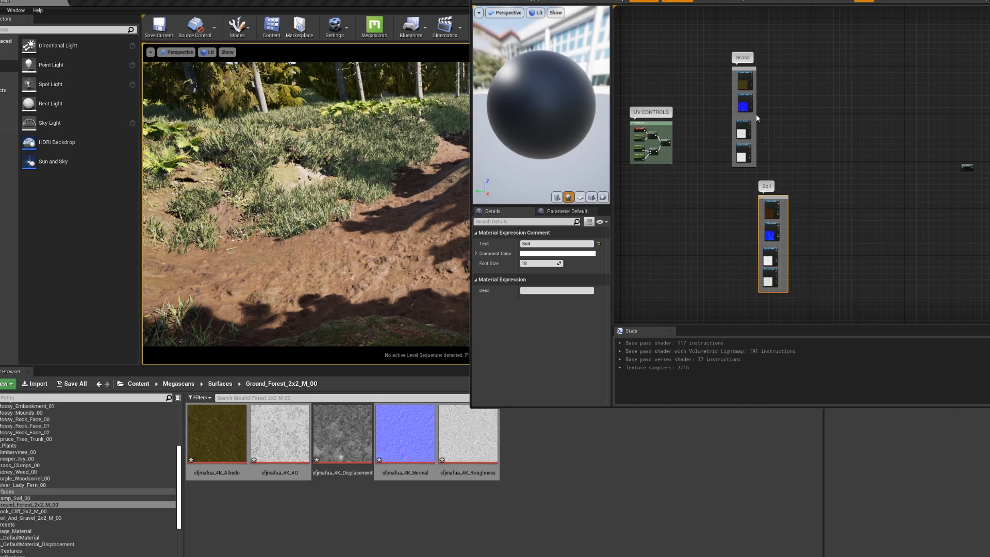
{"action": "left_click_drag", "start_coordinate": [748, 69], "coordinate": [784, 73]}
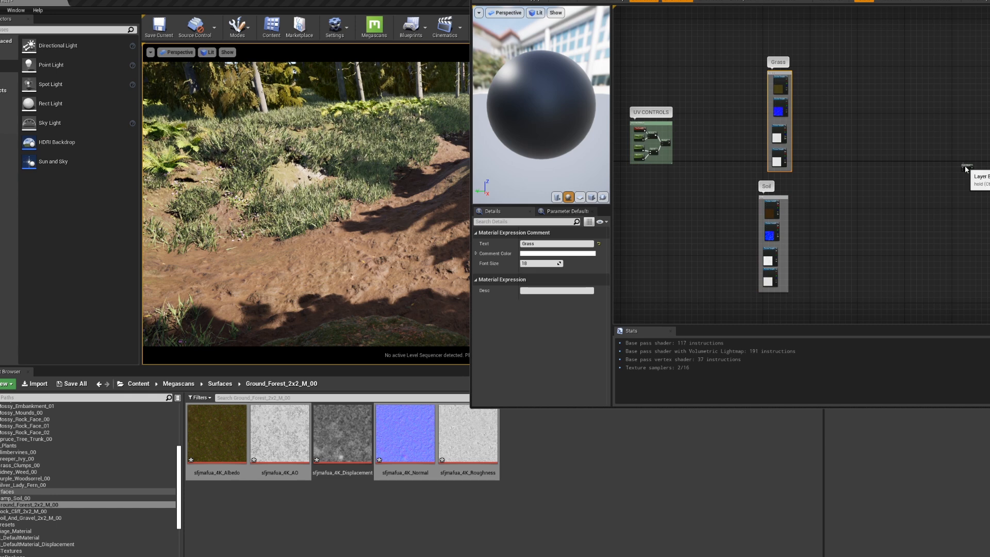
{"action": "left_click_drag", "start_coordinate": [965, 168], "coordinate": [844, 101]}
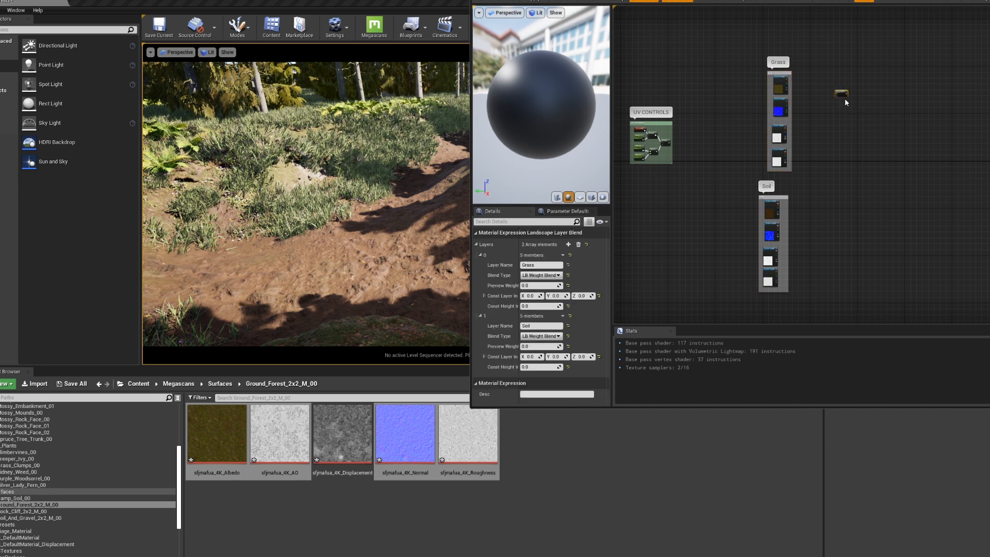
Examine the Layer Blend node's inputs and the texture samples of the Grass and Soil groups.
{"action": "scroll", "coordinate": [845, 99], "scroll_direction": "up", "scroll_amount": 5}
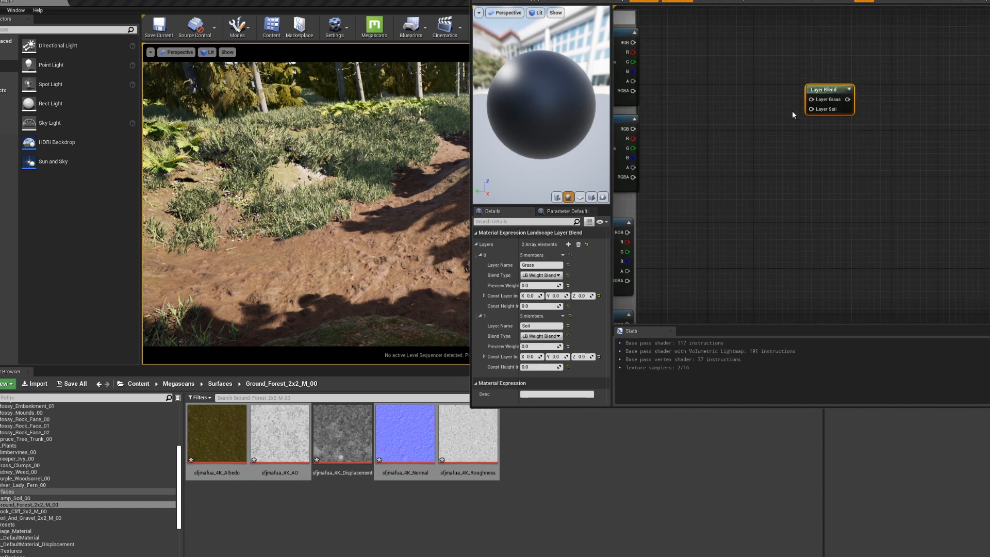
{"action": "scroll", "coordinate": [823, 160], "scroll_direction": "down", "scroll_amount": 7}
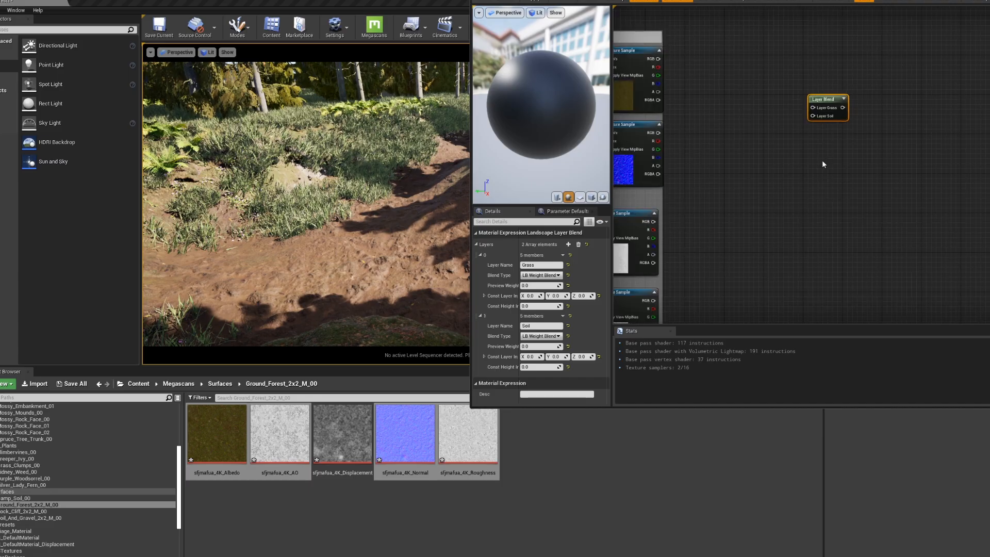
{"action": "right_click_drag", "start_coordinate": [817, 188], "coordinate": [830, 154]}
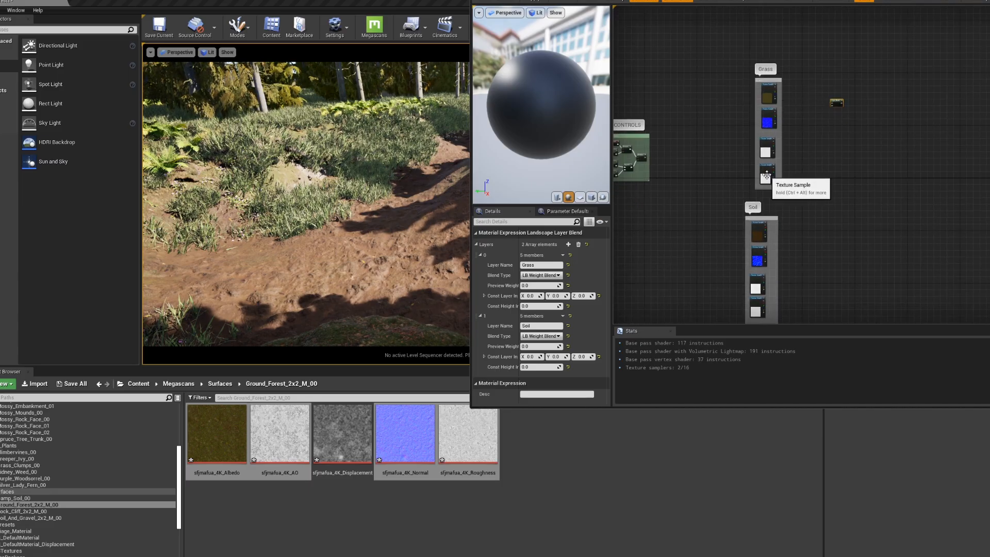
{"action": "scroll", "coordinate": [787, 104], "scroll_direction": "up", "scroll_amount": 3}
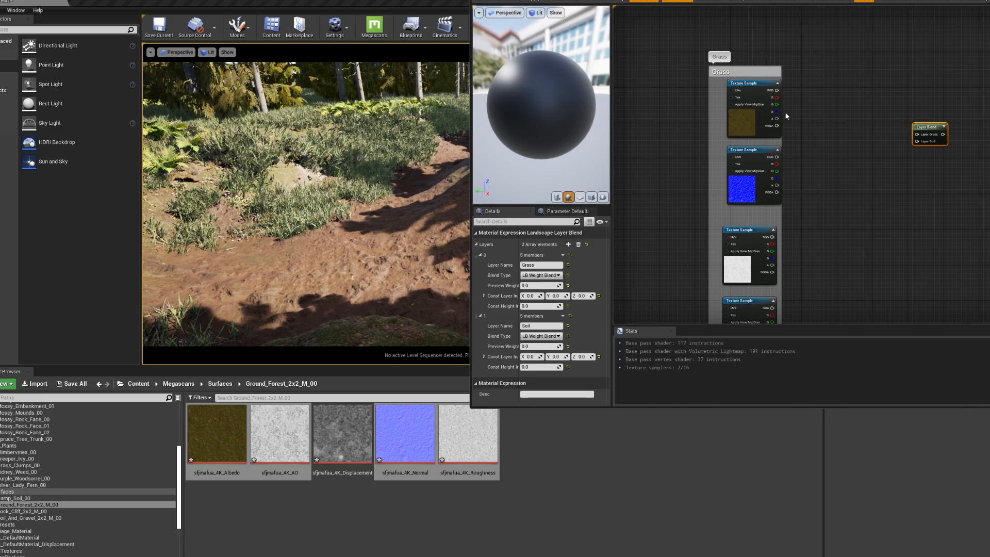
{"action": "right_click_drag", "start_coordinate": [814, 224], "coordinate": [819, 89]}
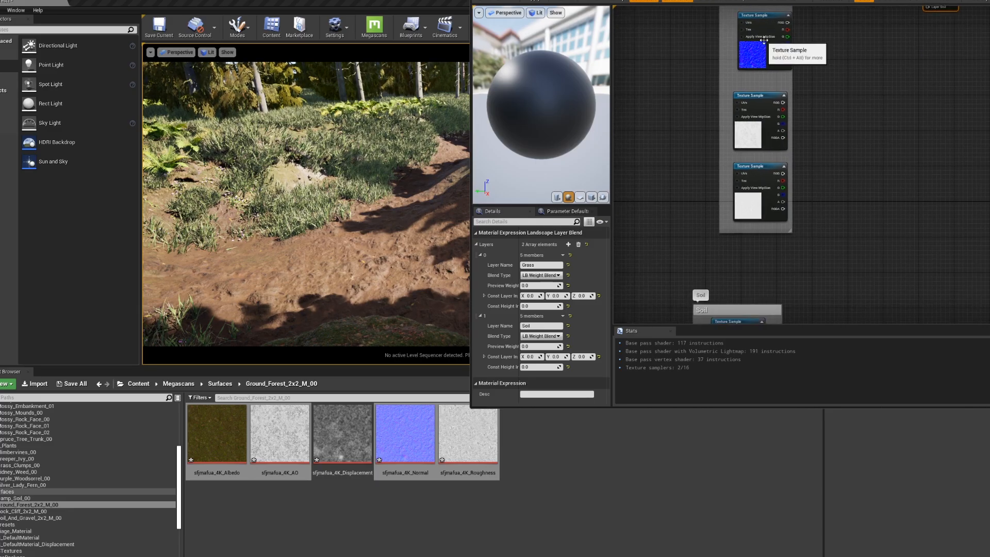
{"action": "right_click_drag", "start_coordinate": [817, 124], "coordinate": [824, 106]}
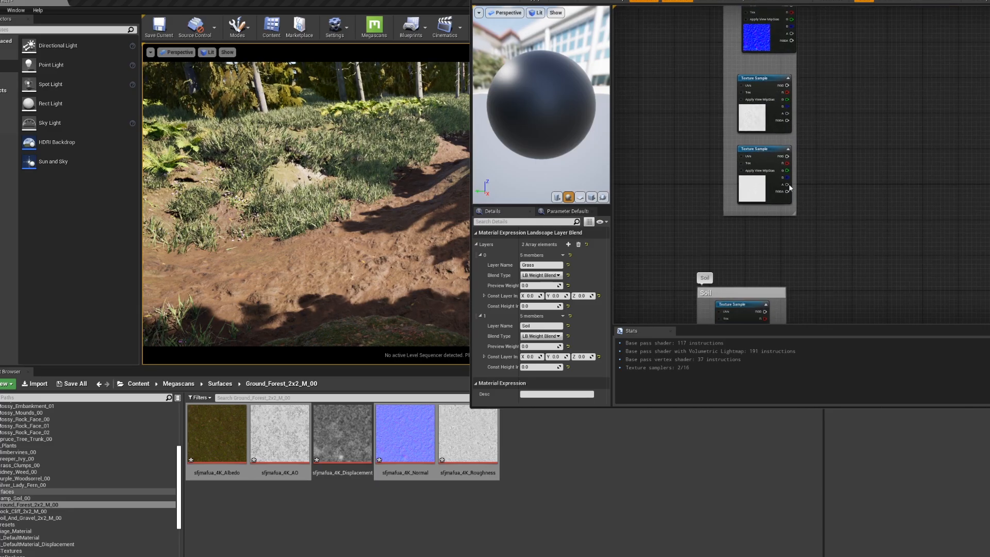
{"action": "right_click_drag", "start_coordinate": [828, 172], "coordinate": [844, 70]}
{"action": "scroll", "coordinate": [888, 134], "scroll_direction": "down", "scroll_amount": 2}
{"action": "scroll", "coordinate": [832, 76], "scroll_direction": "down", "scroll_amount": 5}
{"action": "right_click_drag", "start_coordinate": [857, 106], "coordinate": [836, 157]}
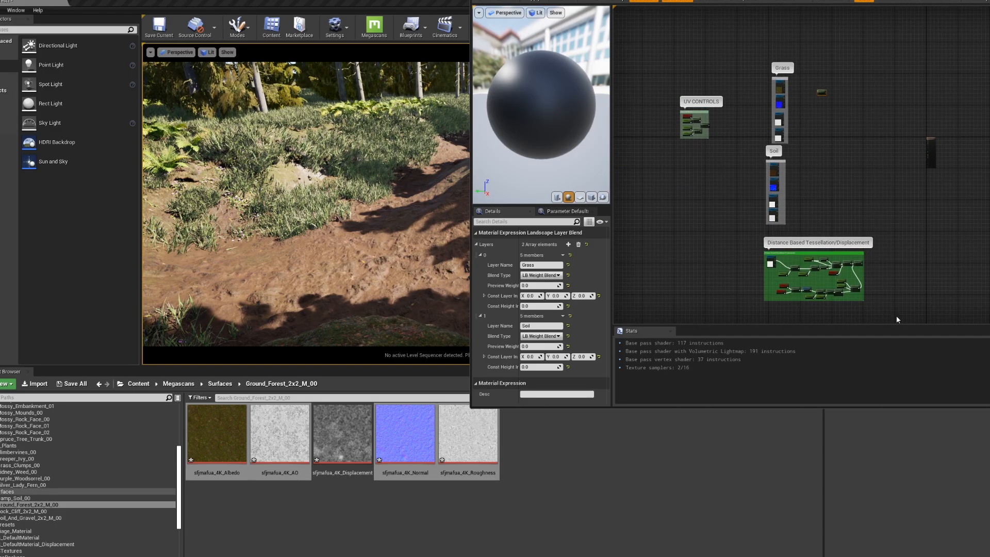
{"action": "scroll", "coordinate": [848, 121], "scroll_direction": "up", "scroll_amount": 2}
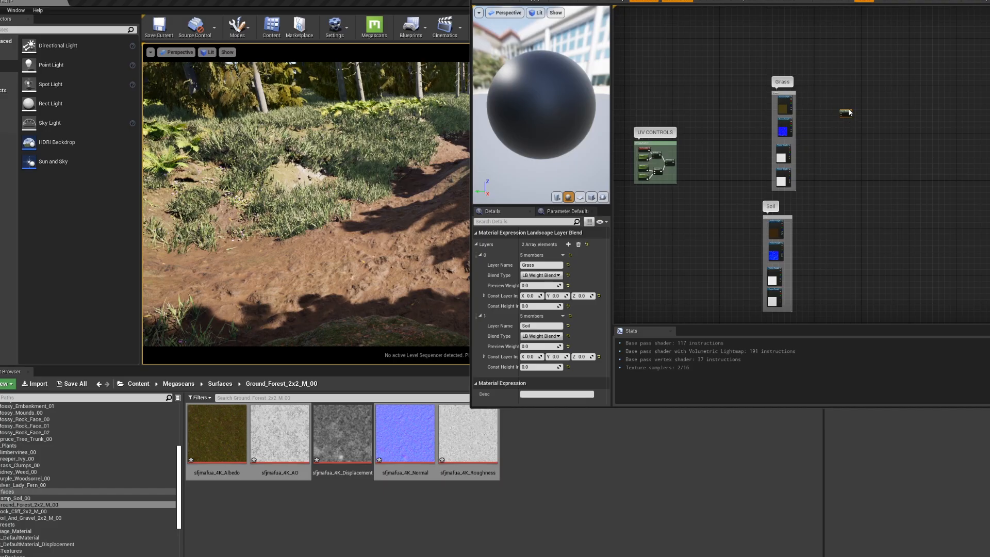
Connect the Grass Albedo RGB to Layer Grass and the Soil Albedo RGB to Layer Soil on the Layer Blend node.
{"action": "scroll", "coordinate": [825, 106], "scroll_direction": "up", "scroll_amount": 3}
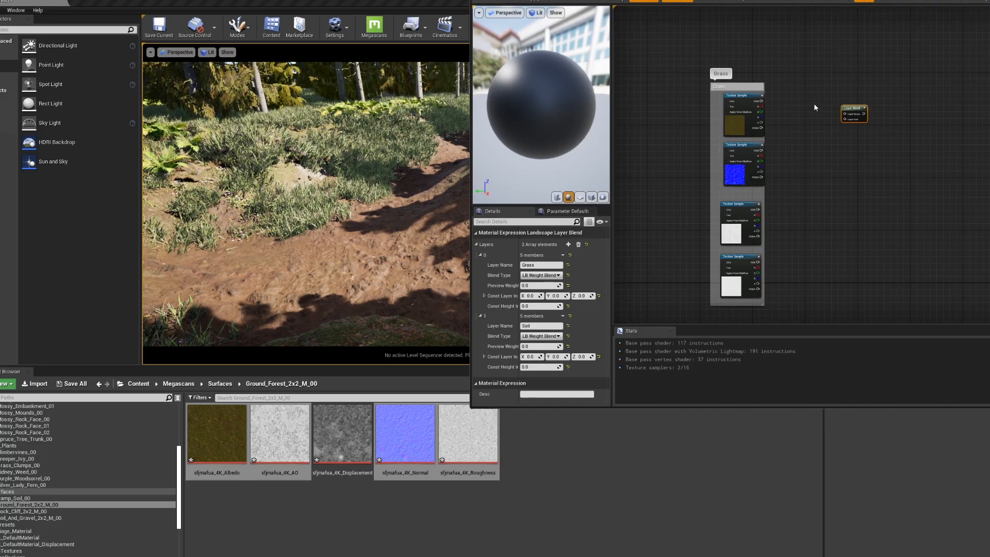
{"action": "right_click_drag", "start_coordinate": [760, 118], "coordinate": [690, 87]}
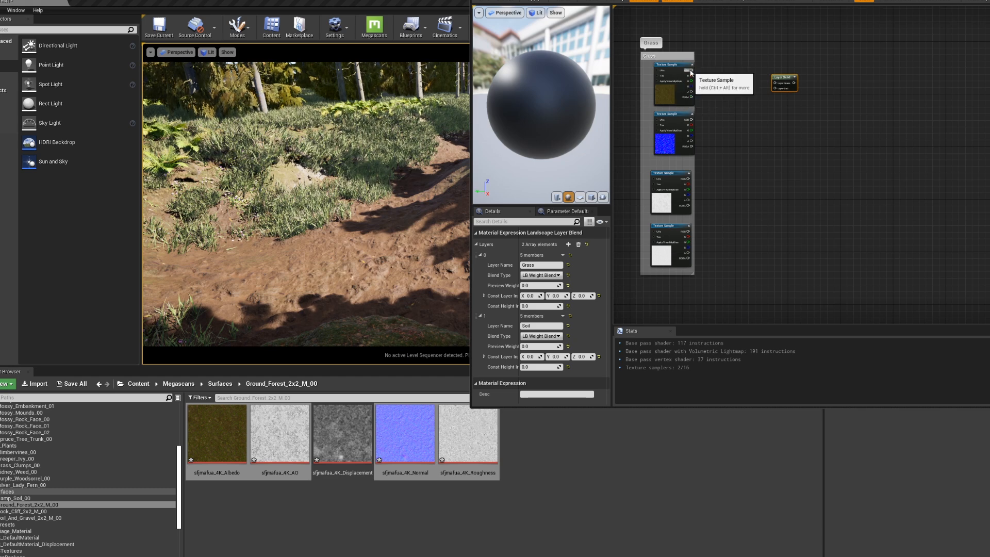
{"action": "left_click_drag", "start_coordinate": [690, 70], "coordinate": [778, 285]}
{"action": "right_click_drag", "start_coordinate": [780, 273], "coordinate": [803, 30]}
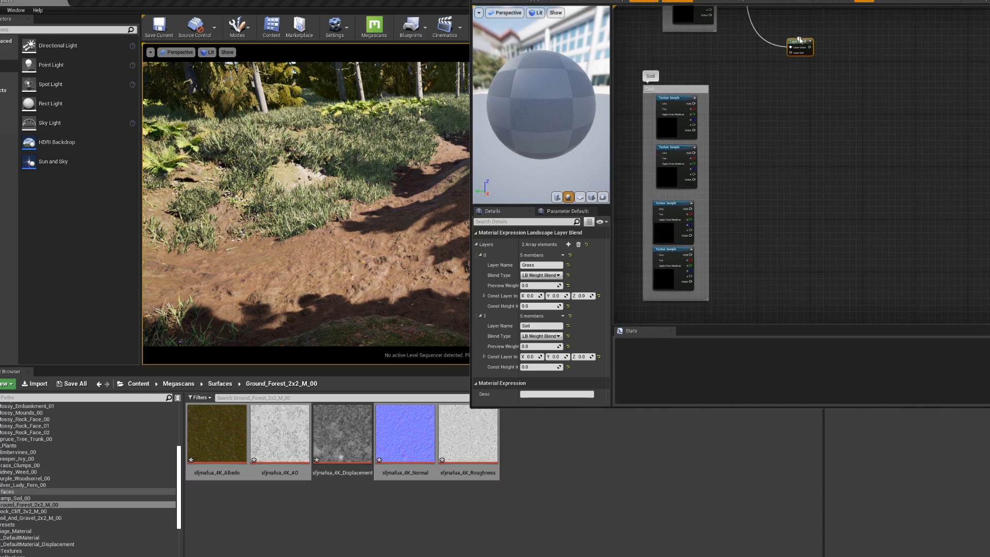
{"action": "left_click_drag", "start_coordinate": [802, 40], "coordinate": [798, 61]}
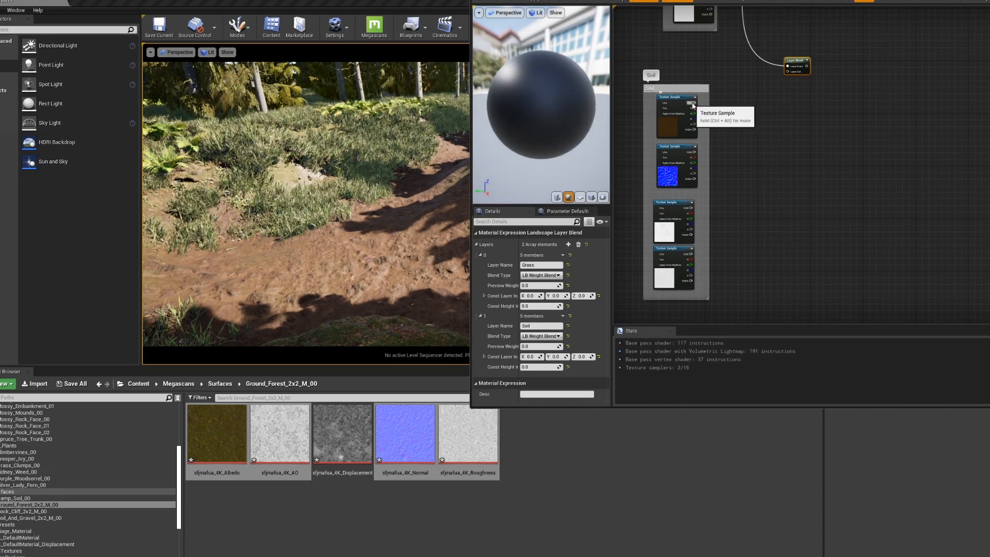
{"action": "left_click_drag", "start_coordinate": [692, 103], "coordinate": [788, 71]}
Move the BlendTuto output node closer to the Layer Blend node and connect the blend's output to Base Color.
{"action": "scroll", "coordinate": [742, 115], "scroll_direction": "down", "scroll_amount": 5}
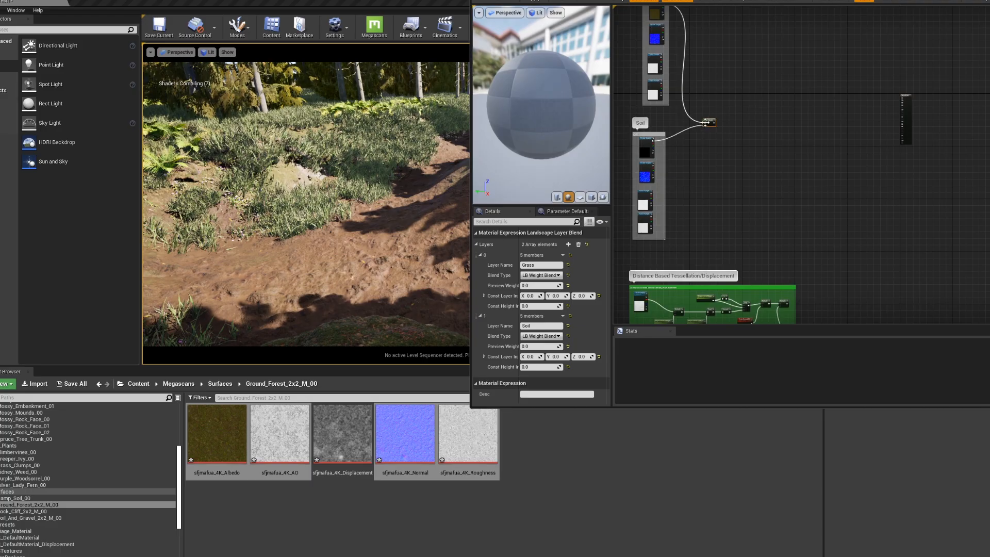
{"action": "left_click_drag", "start_coordinate": [726, 116], "coordinate": [757, 104]}
{"action": "left_click", "coordinate": [905, 110]}
{"action": "left_click_drag", "start_coordinate": [873, 62], "coordinate": [965, 240]}
{"action": "left_click_drag", "start_coordinate": [903, 95], "coordinate": [799, 97]}
{"action": "scroll", "coordinate": [761, 109], "scroll_direction": "up", "scroll_amount": 5}
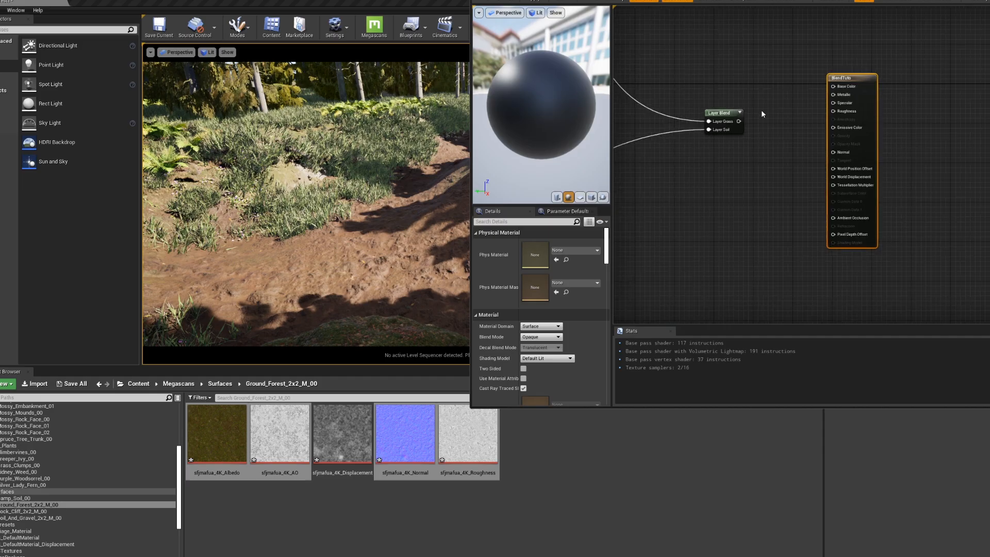
{"action": "left_click_drag", "start_coordinate": [740, 123], "coordinate": [845, 82]}
Make three copies of the Layer Blend node and space them in a column beneath the original.
{"action": "left_click", "coordinate": [705, 115]}
{"action": "scroll", "coordinate": [696, 103], "scroll_direction": "down", "scroll_amount": 6}
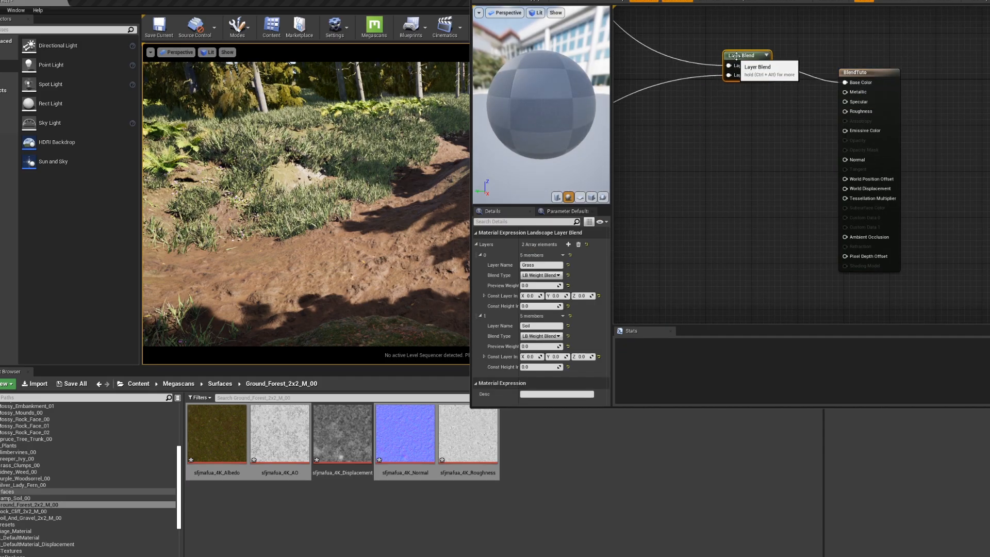
{"action": "right_click_drag", "start_coordinate": [686, 88], "coordinate": [782, 103]}
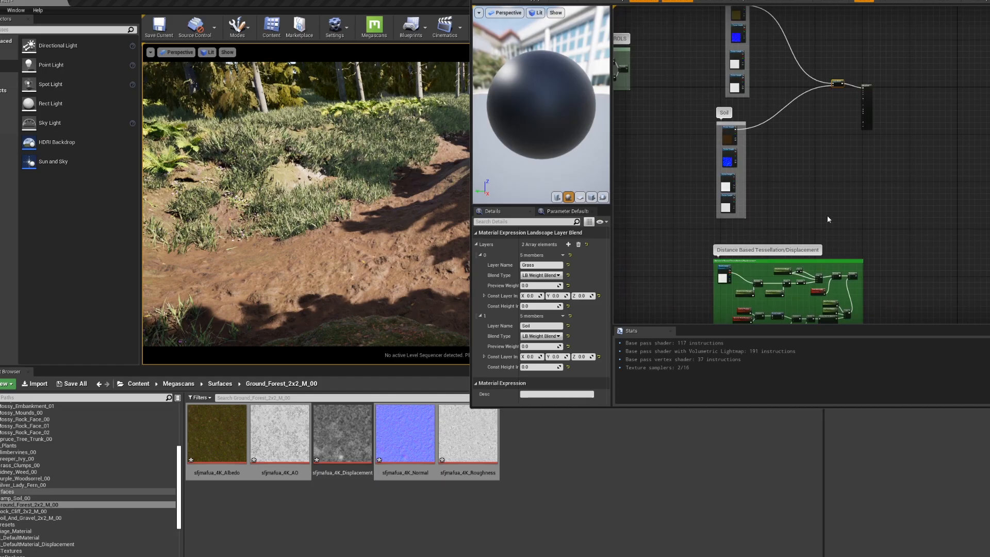
{"action": "right_click_drag", "start_coordinate": [827, 217], "coordinate": [819, 109]}
{"action": "right_click_drag", "start_coordinate": [738, 62], "coordinate": [753, 84]}
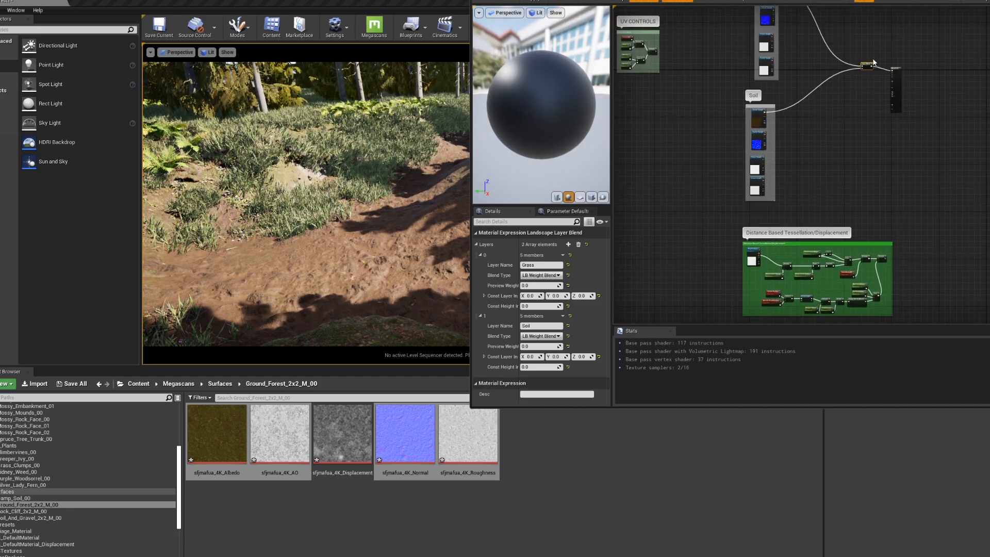
{"action": "scroll", "coordinate": [866, 115], "scroll_direction": "up", "scroll_amount": 3}
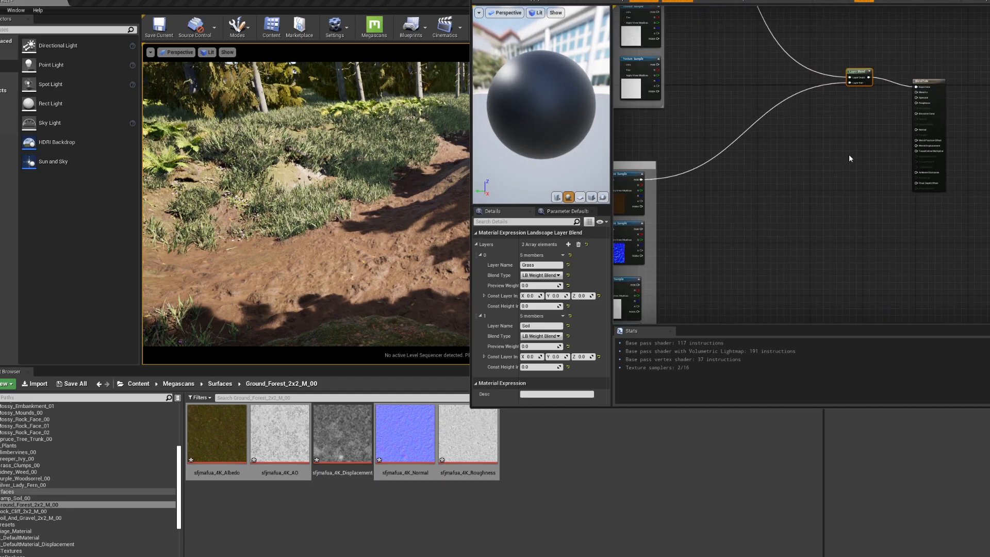
{"action": "key", "text": "ctrl+v"}
{"action": "key", "text": "ctrl+v"}
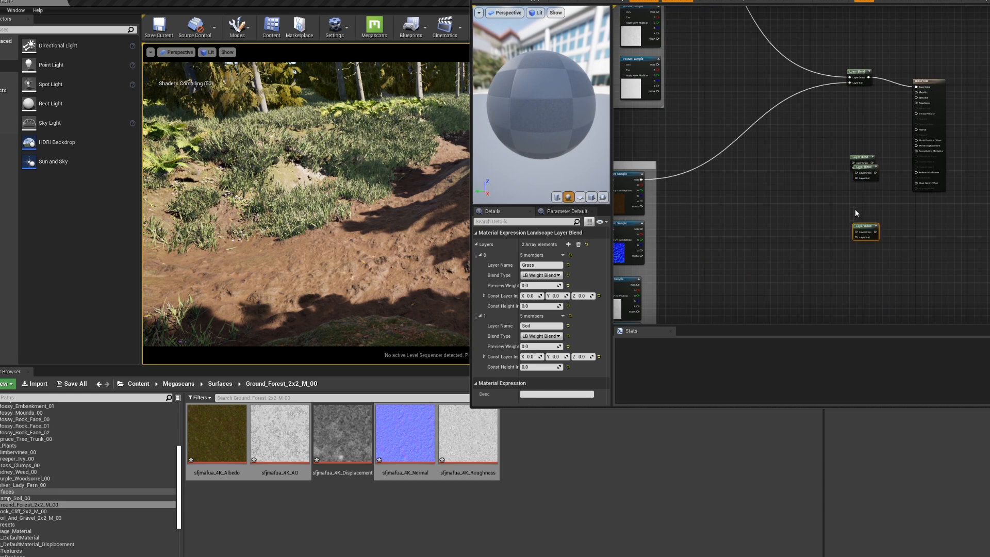
{"action": "left_click_drag", "start_coordinate": [862, 160], "coordinate": [849, 120]}
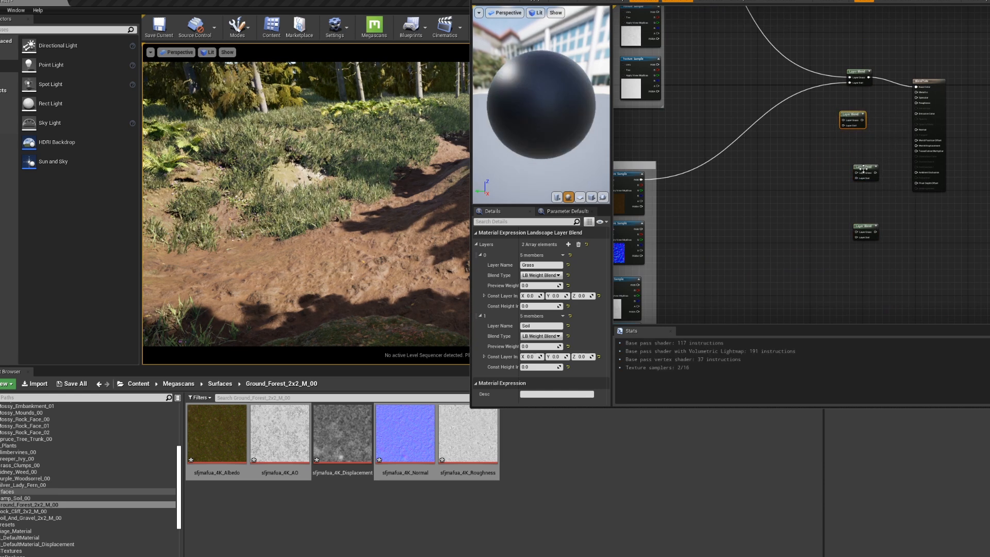
{"action": "left_click_drag", "start_coordinate": [864, 168], "coordinate": [861, 177]}
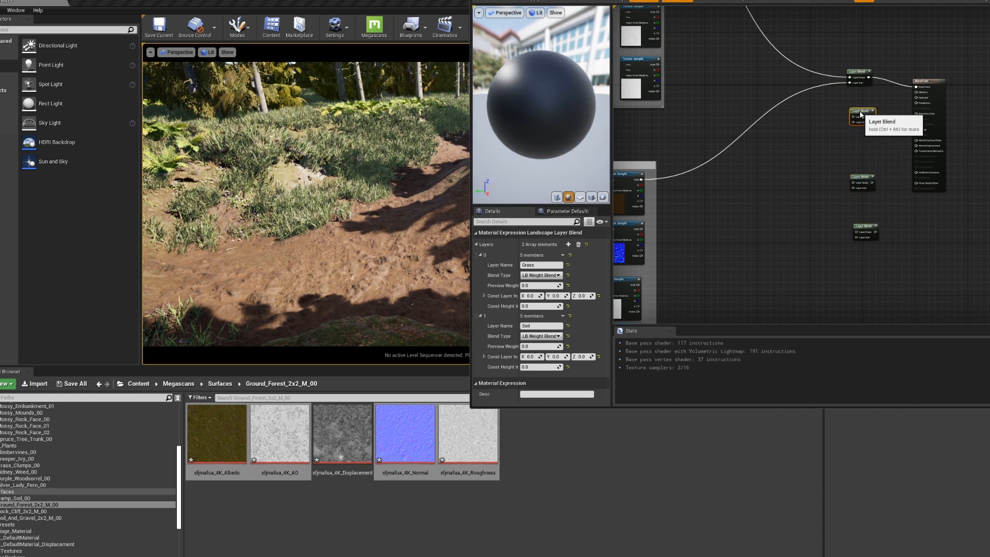
Connect the Grass Normal sample's RGB to Layer Grass on the second Layer Blend, and its output to the material's Normal input.
{"action": "right_click_drag", "start_coordinate": [850, 117], "coordinate": [697, 117]}
{"action": "scroll", "coordinate": [768, 85], "scroll_direction": "up", "scroll_amount": 2}
{"action": "left_click", "coordinate": [700, 46]}
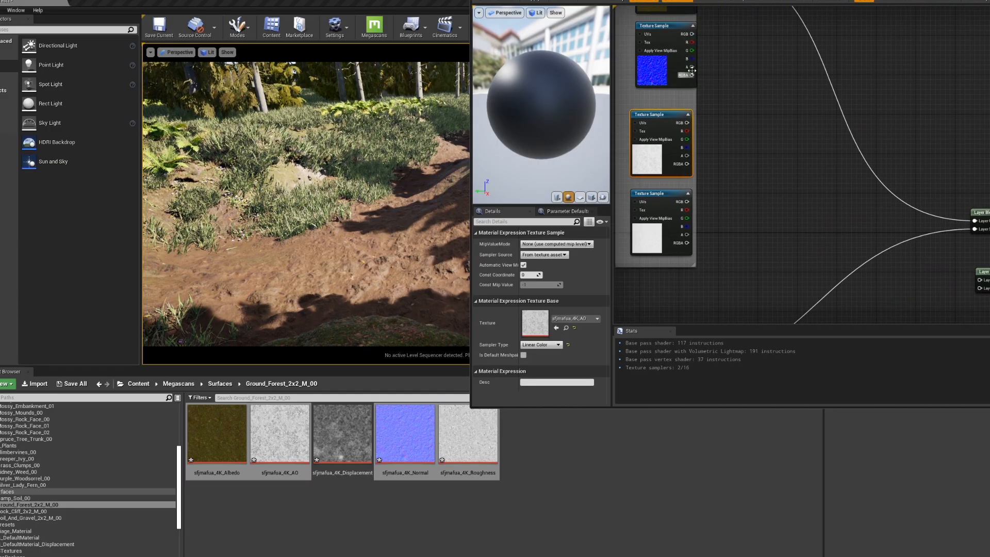
{"action": "left_click_drag", "start_coordinate": [693, 34], "coordinate": [978, 278]}
{"action": "right_click_drag", "start_coordinate": [978, 278], "coordinate": [926, 236]}
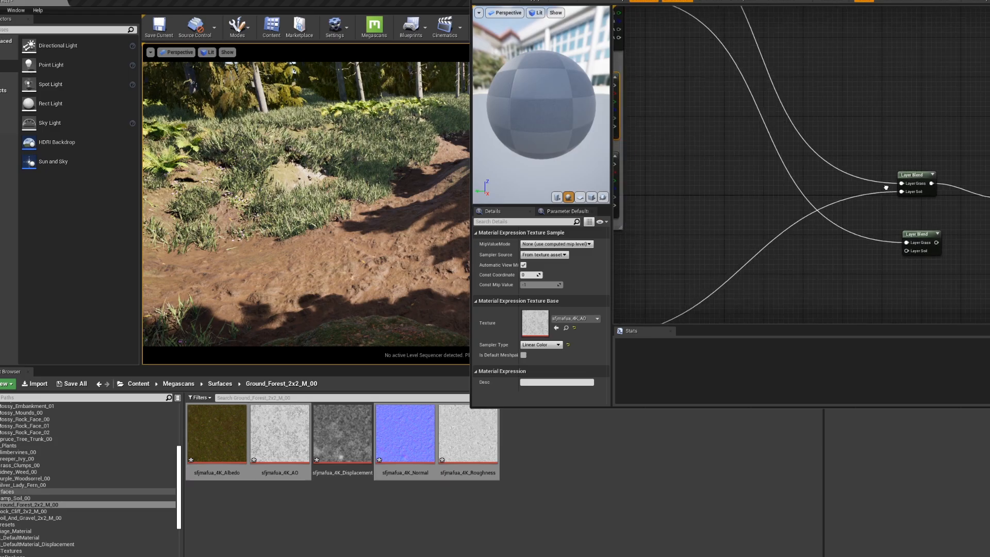
{"action": "left_click_drag", "start_coordinate": [937, 243], "coordinate": [940, 247]}
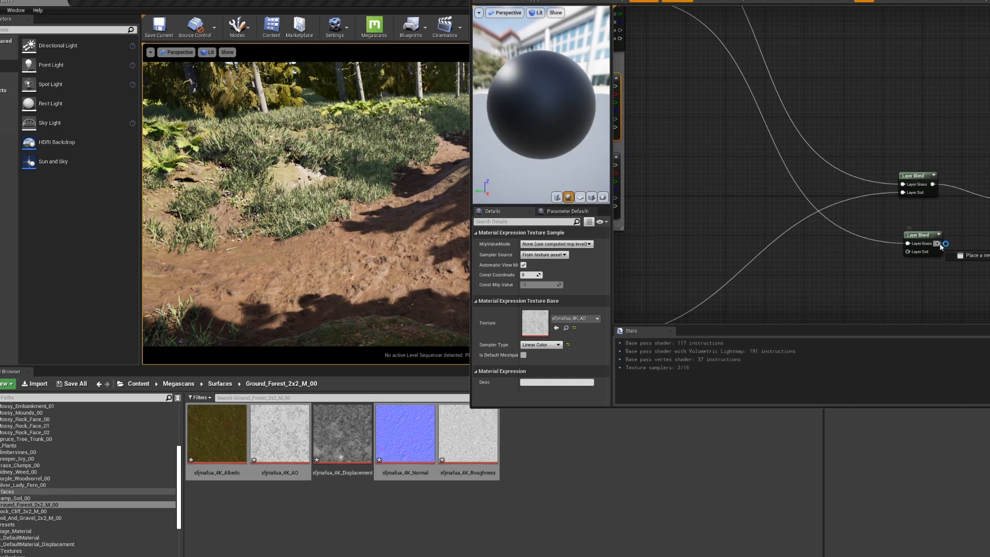
{"action": "left_click_drag", "start_coordinate": [988, 267], "coordinate": [989, 270]}
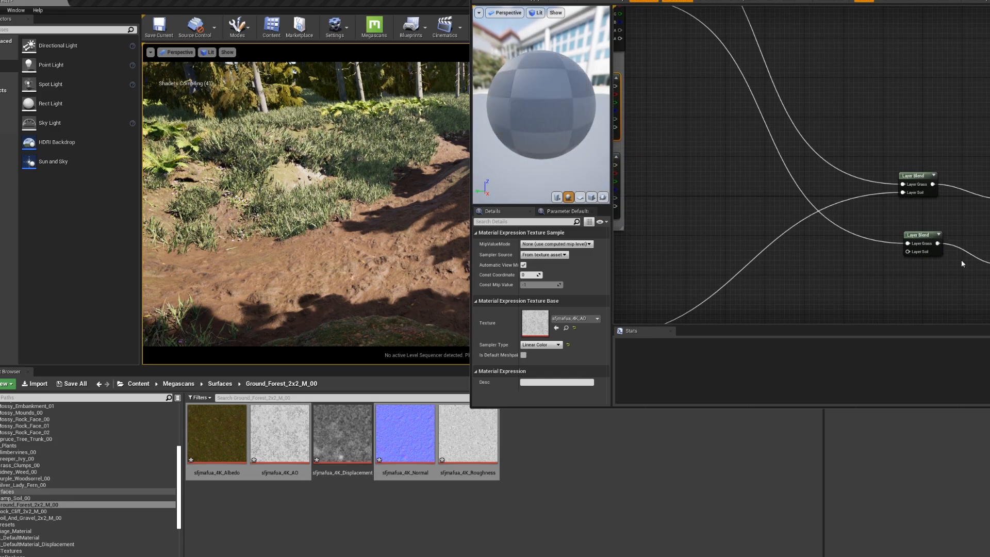
Connect the Soil Normal sample's RGB to Layer Soil on the second Layer Blend node.
{"action": "right_click_drag", "start_coordinate": [794, 192], "coordinate": [921, 165]}
{"action": "right_click_drag", "start_coordinate": [749, 33], "coordinate": [657, 260]}
{"action": "left_click_drag", "start_coordinate": [657, 260], "coordinate": [974, 103]}
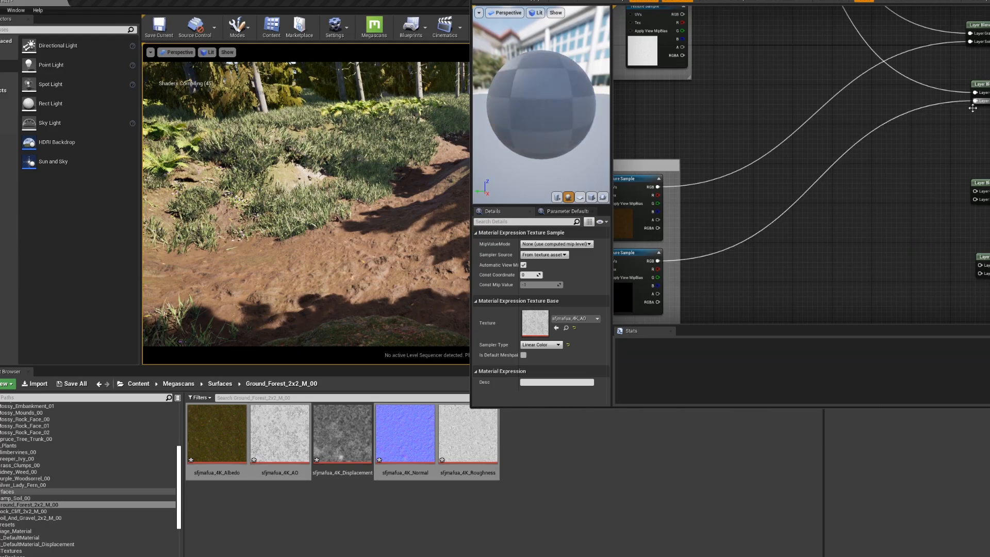
Connect the Grass AO sample's RGB to Layer Grass and the Soil AO sample's RGB to Layer Soil on the third Layer Blend.
{"action": "right_click_drag", "start_coordinate": [888, 216], "coordinate": [934, 135]}
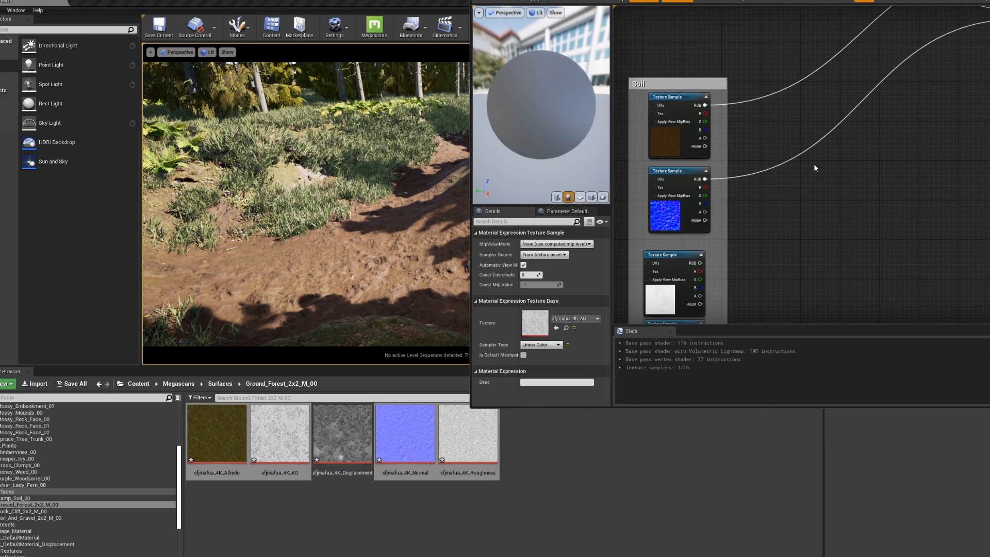
{"action": "right_click_drag", "start_coordinate": [790, 217], "coordinate": [764, 161]}
{"action": "right_click_drag", "start_coordinate": [831, 135], "coordinate": [787, 266]}
{"action": "right_click_drag", "start_coordinate": [712, 83], "coordinate": [780, 157]}
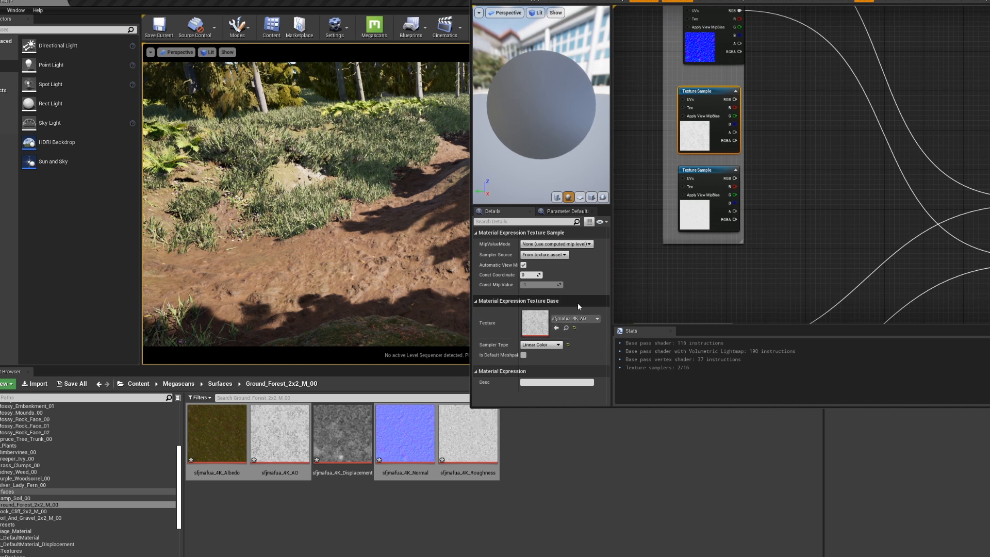
{"action": "right_click_drag", "start_coordinate": [829, 233], "coordinate": [723, 122]}
{"action": "scroll", "coordinate": [804, 199], "scroll_direction": "down", "scroll_amount": 2}
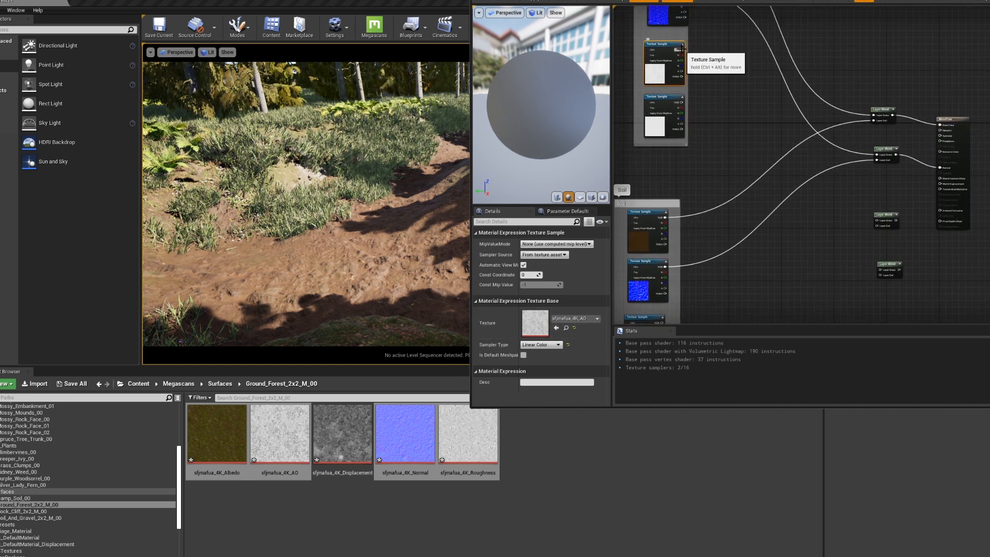
{"action": "left_click_drag", "start_coordinate": [681, 50], "coordinate": [875, 220]}
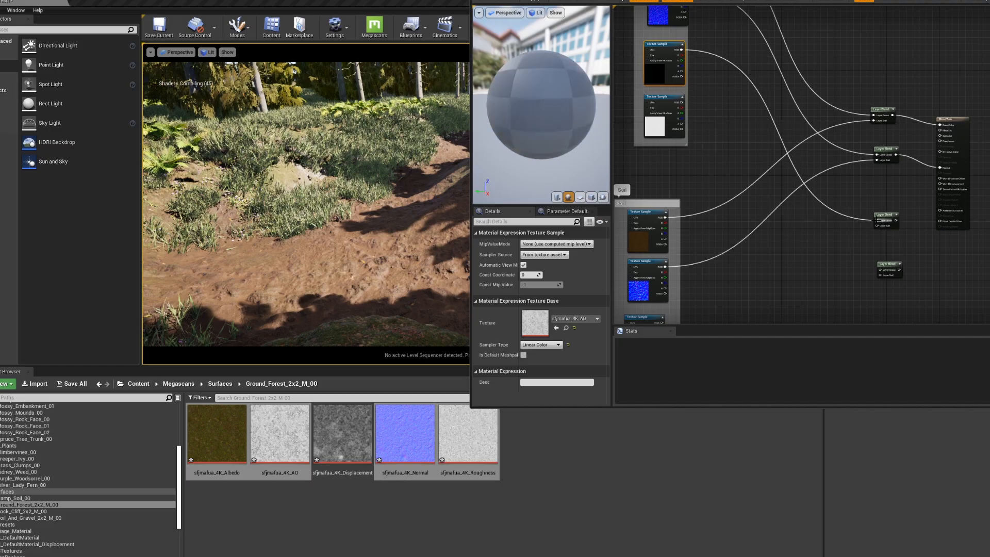
{"action": "right_click_drag", "start_coordinate": [667, 278], "coordinate": [688, 140]}
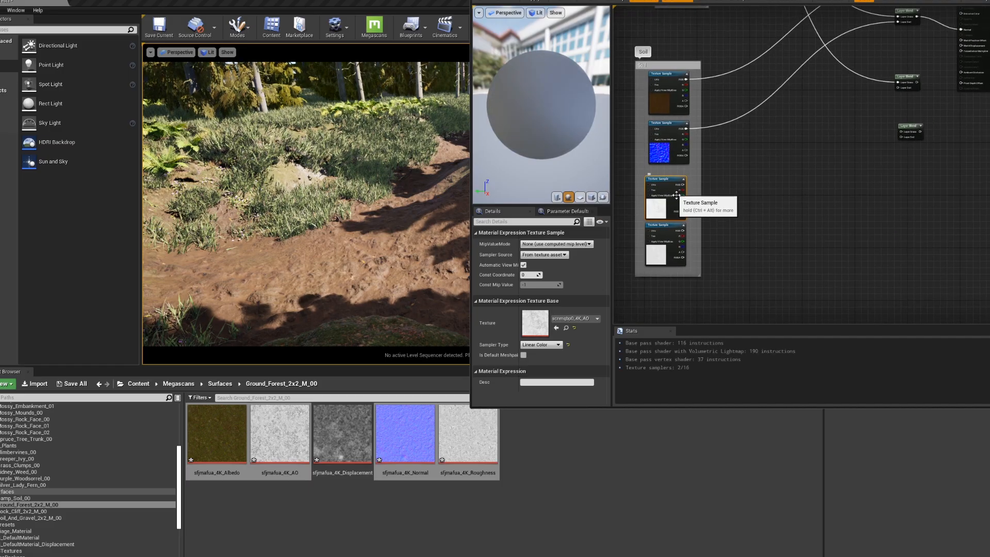
{"action": "left_click_drag", "start_coordinate": [683, 184], "coordinate": [944, 82]}
Connect the third Layer Blend's output to the material's Ambient Occlusion input.
{"action": "left_click", "coordinate": [928, 113]}
{"action": "right_click_drag", "start_coordinate": [968, 73], "coordinate": [926, 135]}
{"action": "scroll", "coordinate": [949, 132], "scroll_direction": "up", "scroll_amount": 4}
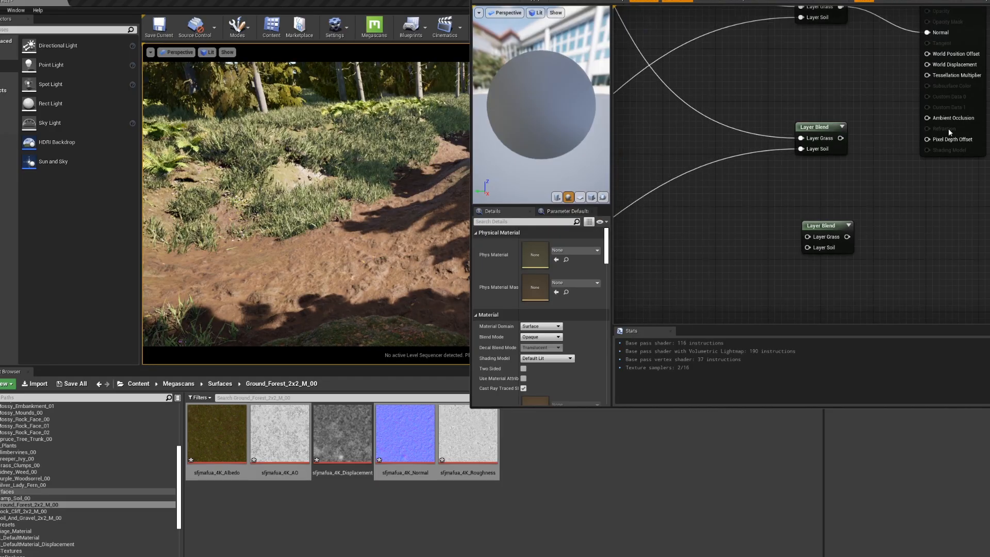
{"action": "left_click_drag", "start_coordinate": [841, 137], "coordinate": [926, 120]}
Connect the Grass Roughness sample's R to Layer Grass and the Soil Roughness sample's R to Layer Soil on the fourth Layer Blend.
{"action": "scroll", "coordinate": [826, 243], "scroll_direction": "down", "scroll_amount": 6}
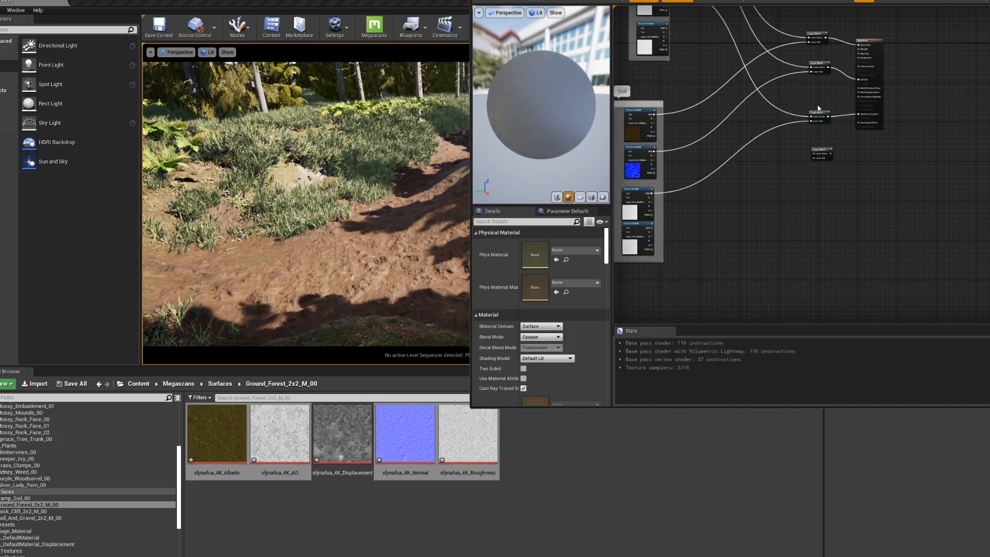
{"action": "scroll", "coordinate": [825, 241], "scroll_direction": "down", "scroll_amount": 1}
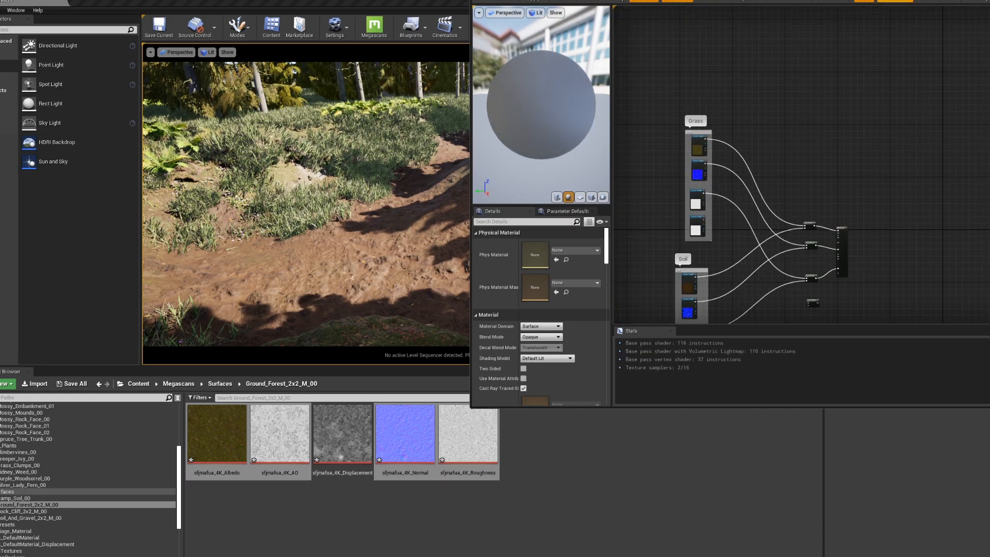
{"action": "left_click_drag", "start_coordinate": [898, 0], "coordinate": [677, 0]}
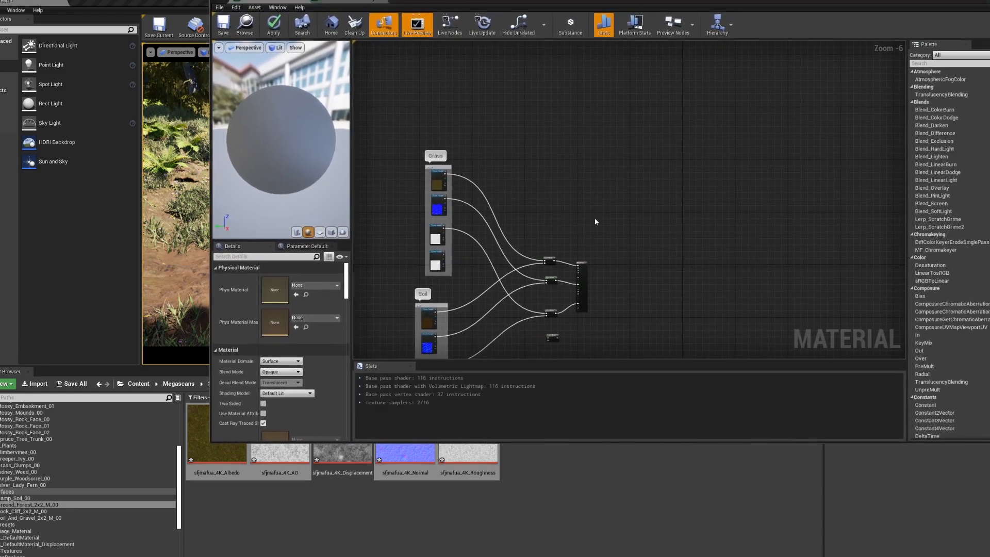
{"action": "scroll", "coordinate": [593, 218], "scroll_direction": "up", "scroll_amount": 3}
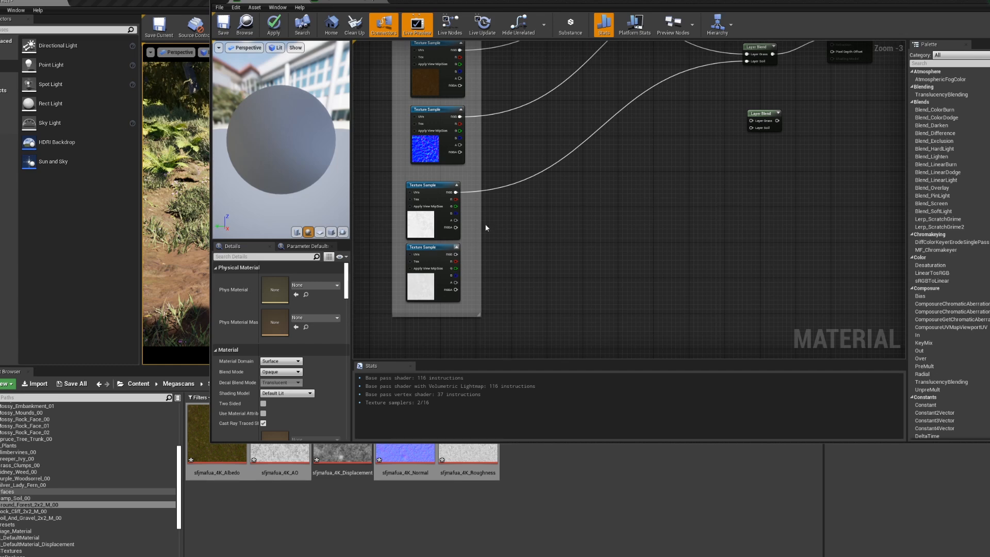
{"action": "right_click_drag", "start_coordinate": [596, 115], "coordinate": [604, 292]}
{"action": "right_click_drag", "start_coordinate": [569, 172], "coordinate": [580, 207]}
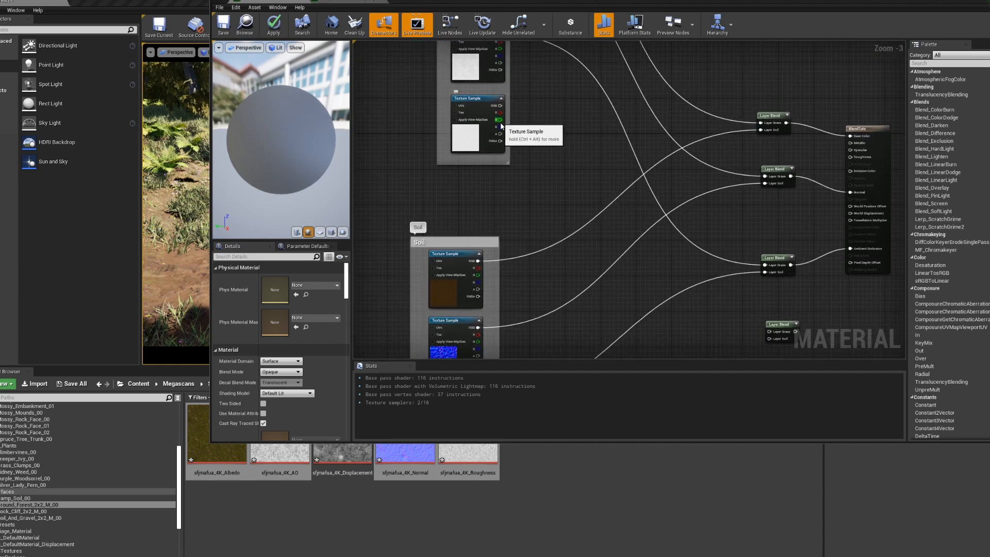
{"action": "left_click_drag", "start_coordinate": [502, 112], "coordinate": [540, 129]}
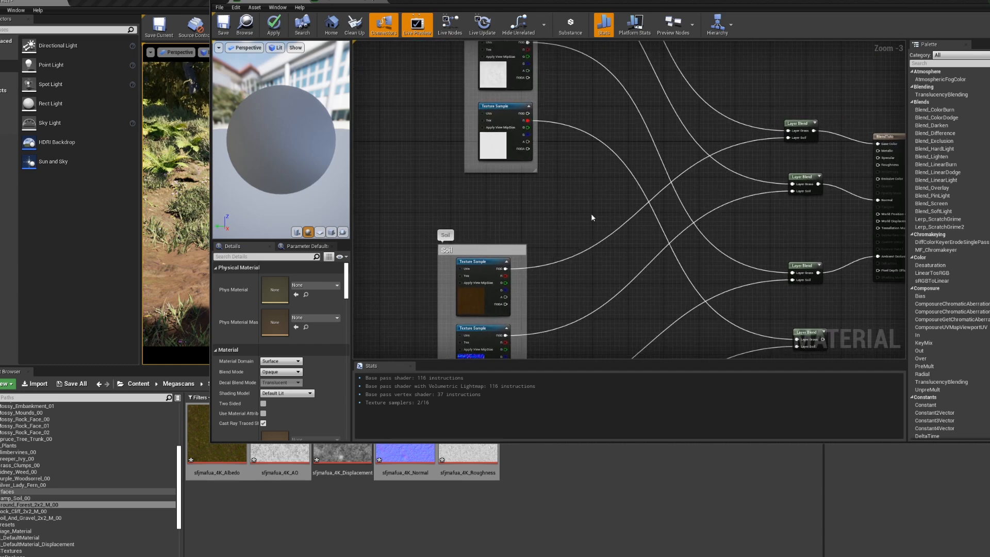
{"action": "right_click_drag", "start_coordinate": [600, 350], "coordinate": [610, 156]}
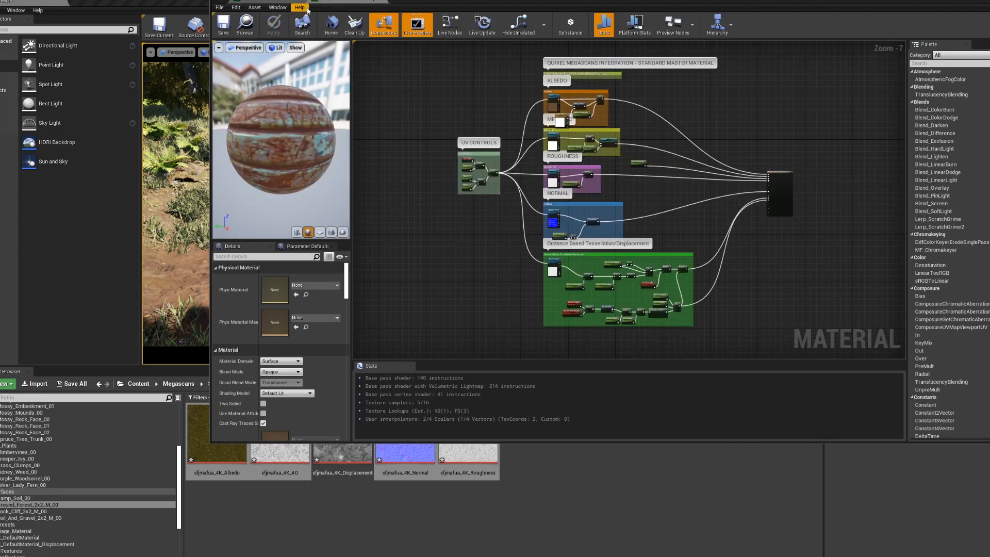
Compare the blend material's connections with the node graph of the Megascans standard master material.
{"action": "left_click", "coordinate": [285, 1]}
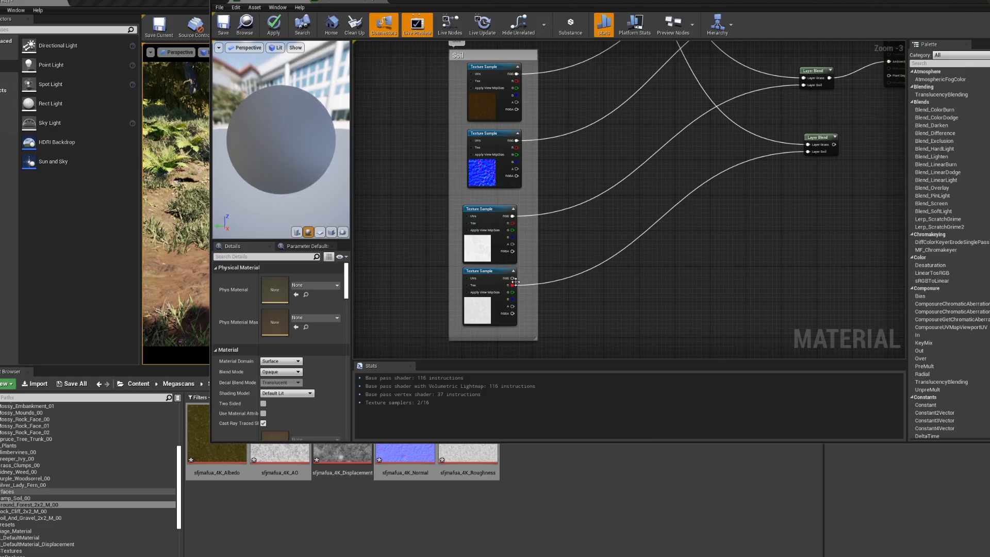
{"action": "left_click", "coordinate": [354, 2]}
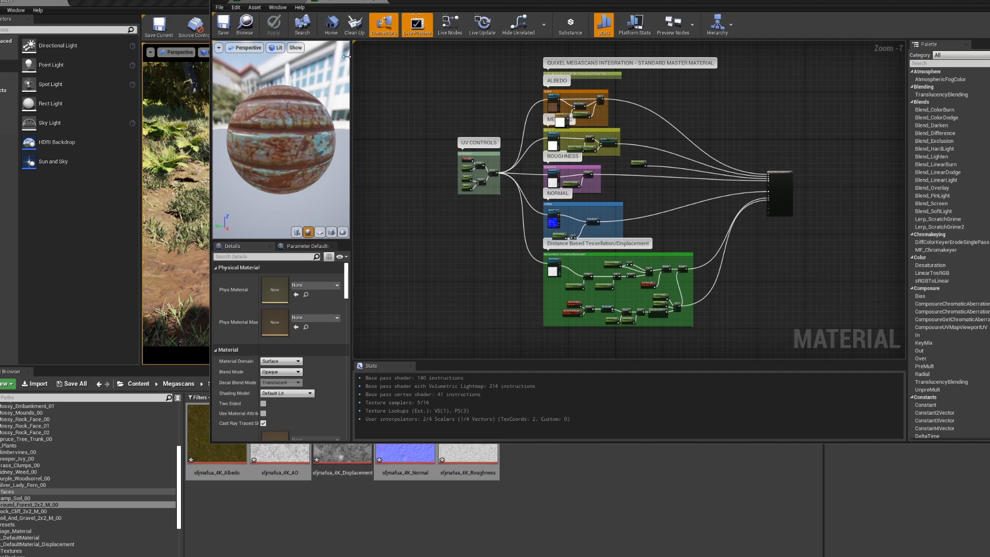
{"action": "left_click", "coordinate": [267, 3]}
Connect the fourth Layer Blend's output to Roughness and move that node up beside the first two Layer Blend nodes.
{"action": "right_click_drag", "start_coordinate": [632, 268], "coordinate": [642, 174]}
{"action": "scroll", "coordinate": [642, 176], "scroll_direction": "down", "scroll_amount": 5}
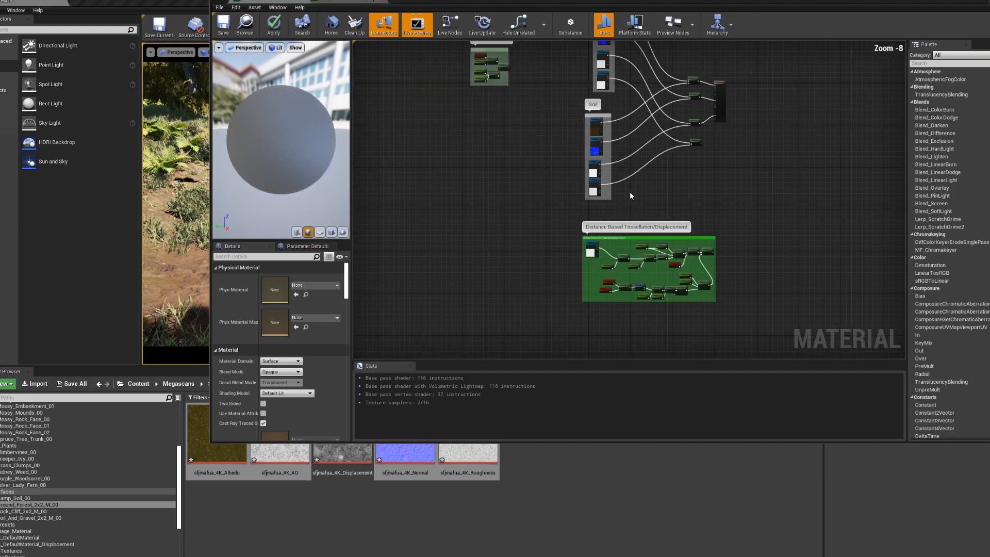
{"action": "scroll", "coordinate": [629, 147], "scroll_direction": "up", "scroll_amount": 1}
{"action": "scroll", "coordinate": [629, 146], "scroll_direction": "up", "scroll_amount": 3}
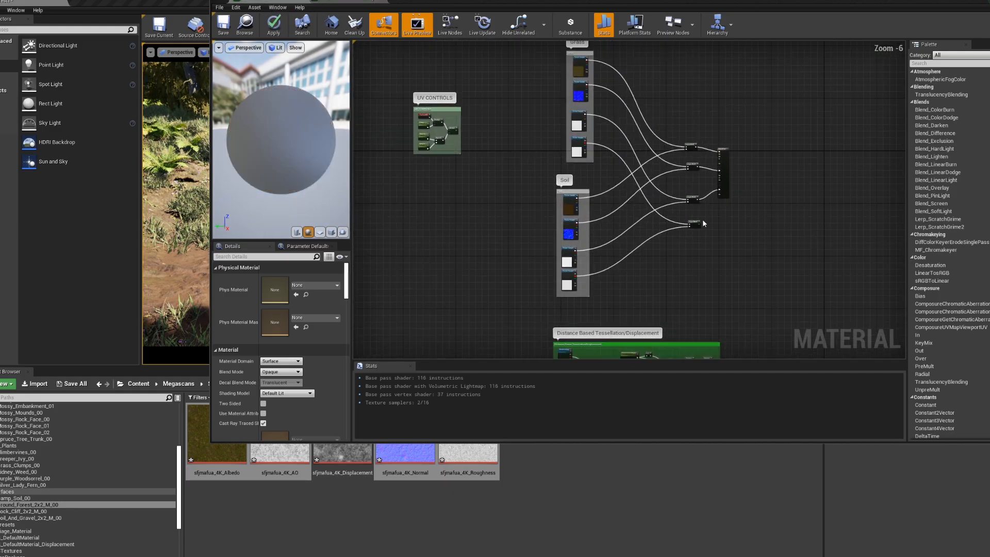
{"action": "scroll", "coordinate": [710, 177], "scroll_direction": "up", "scroll_amount": 2}
{"action": "right_click_drag", "start_coordinate": [709, 173], "coordinate": [709, 233]}
{"action": "scroll", "coordinate": [680, 283], "scroll_direction": "up", "scroll_amount": 1}
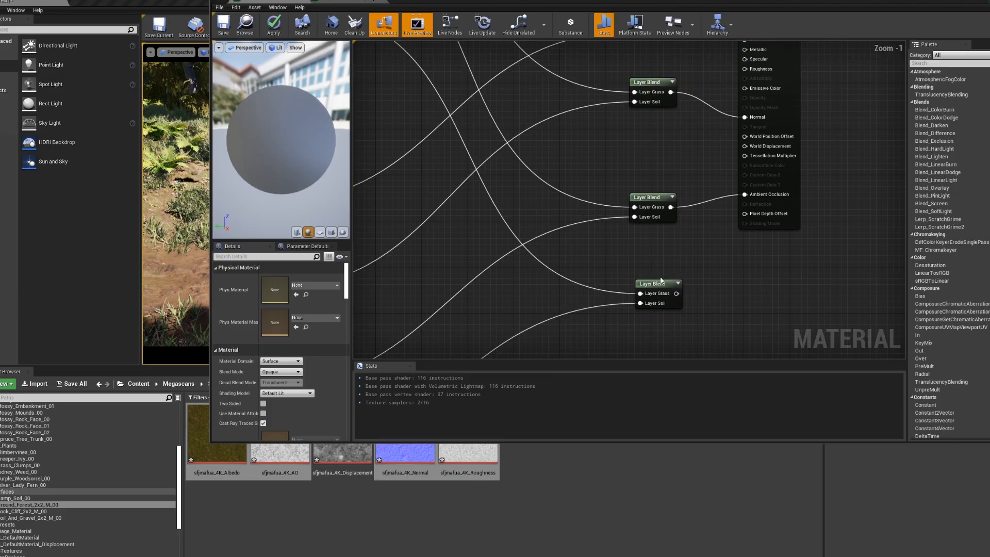
{"action": "left_click", "coordinate": [661, 281]}
{"action": "right_click_drag", "start_coordinate": [661, 283], "coordinate": [664, 337]}
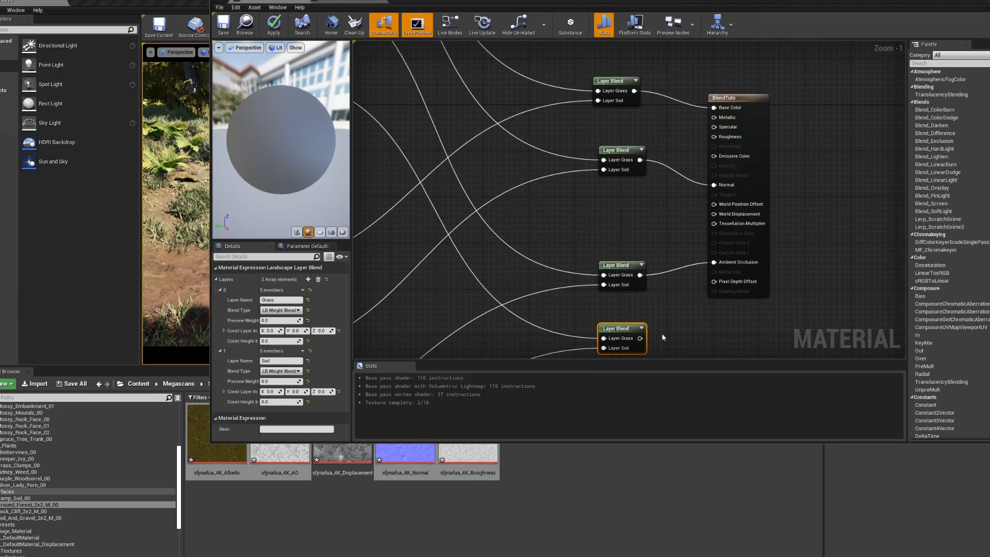
{"action": "left_click_drag", "start_coordinate": [639, 338], "coordinate": [720, 138]}
{"action": "left_click_drag", "start_coordinate": [616, 329], "coordinate": [554, 105]}
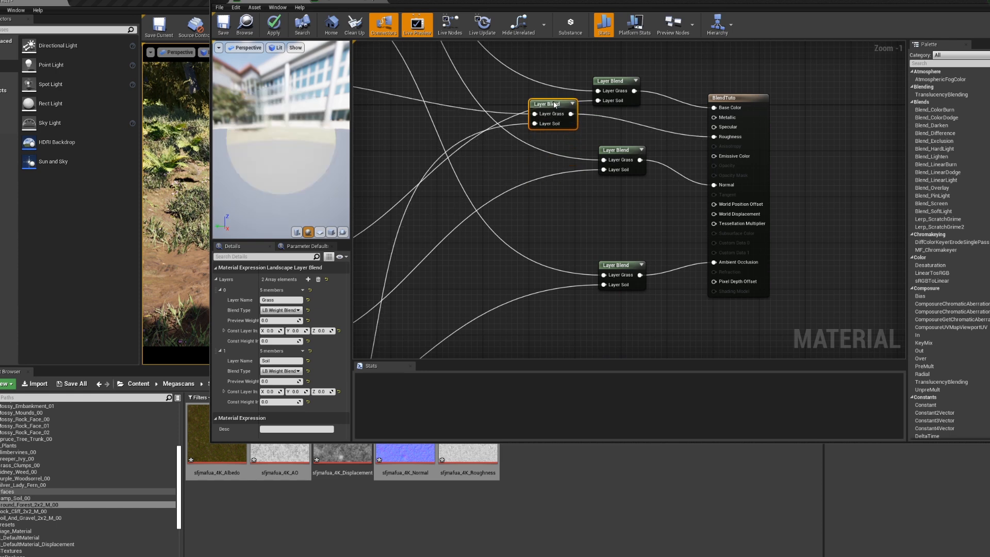
Delete the Displacement texture node from the Distance Based Tessellation/Displacement group.
{"action": "scroll", "coordinate": [594, 213], "scroll_direction": "down", "scroll_amount": 7}
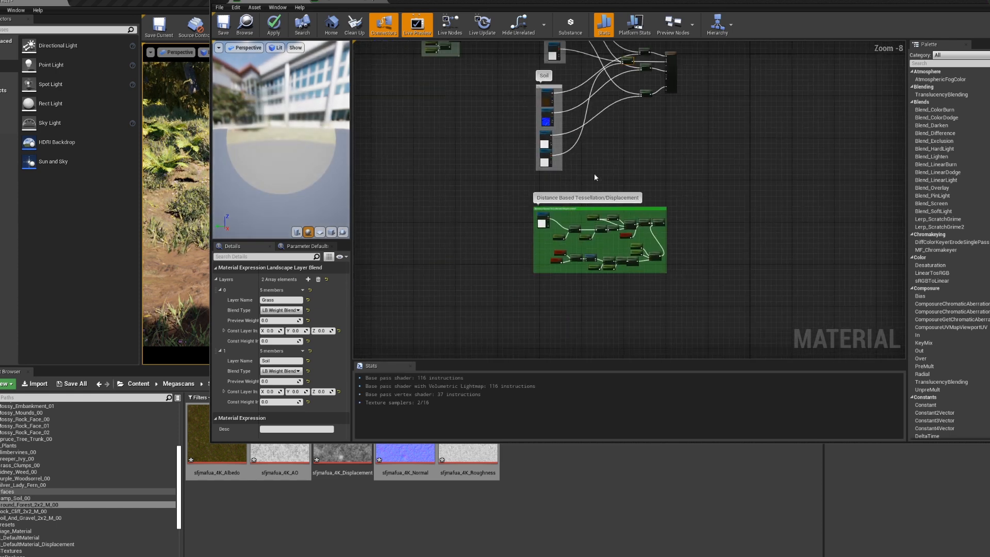
{"action": "scroll", "coordinate": [598, 195], "scroll_direction": "up", "scroll_amount": 2}
{"action": "scroll", "coordinate": [580, 232], "scroll_direction": "up", "scroll_amount": 3}
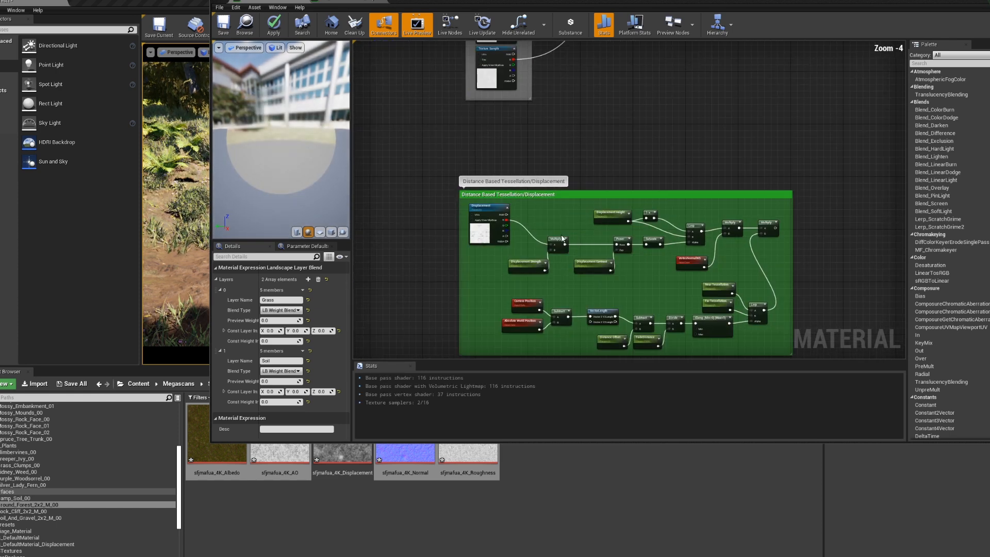
{"action": "left_click", "coordinate": [484, 258]}
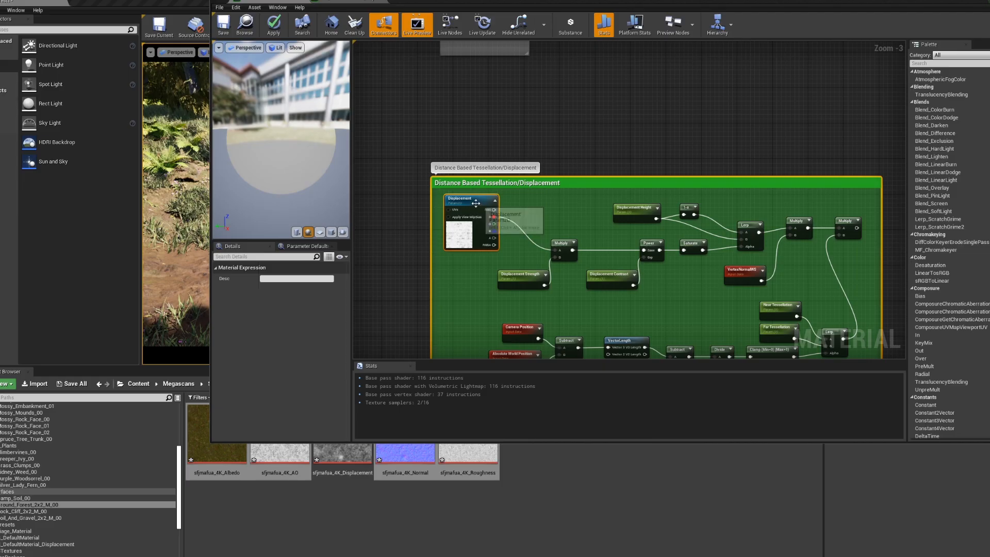
{"action": "left_click", "coordinate": [474, 235]}
{"action": "key", "text": "Delete"}
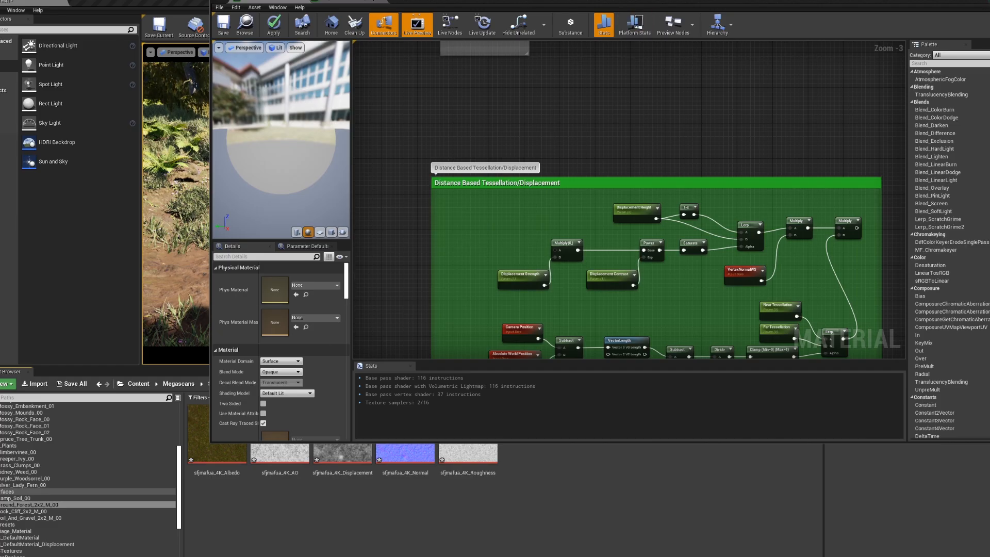
Add the scnmqbp0_4K_Displacement texture from the Damp_Soil_00 surface folder to the material graph.
{"action": "left_click_drag", "start_coordinate": [527, 0], "coordinate": [886, 0]}
{"action": "left_click", "coordinate": [220, 384]}
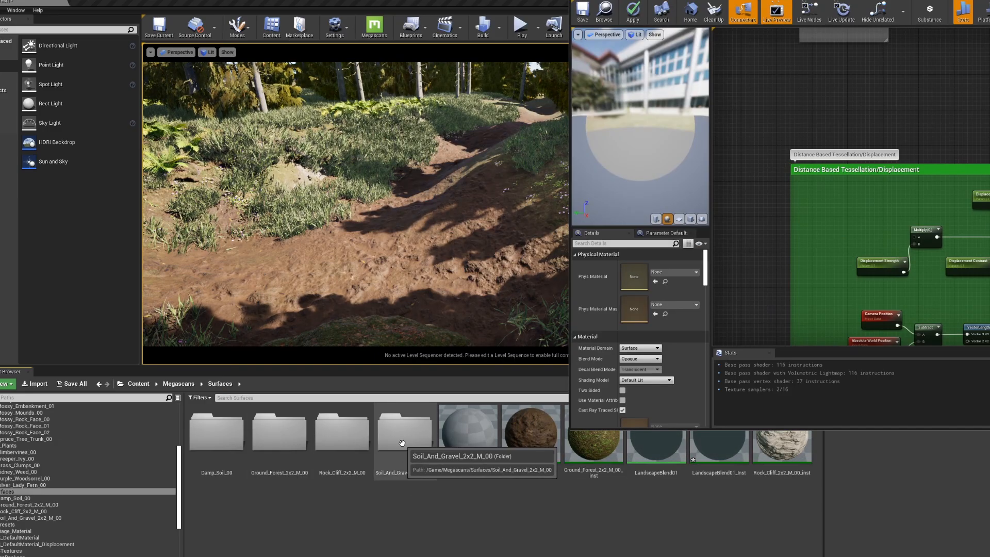
{"action": "double_click", "coordinate": [213, 455]}
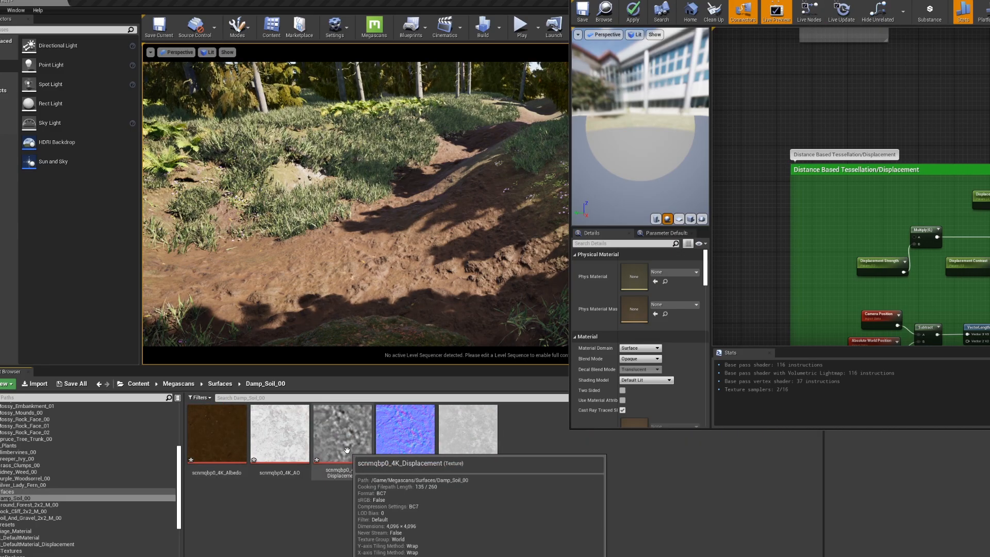
{"action": "right_click_drag", "start_coordinate": [819, 248], "coordinate": [857, 162]}
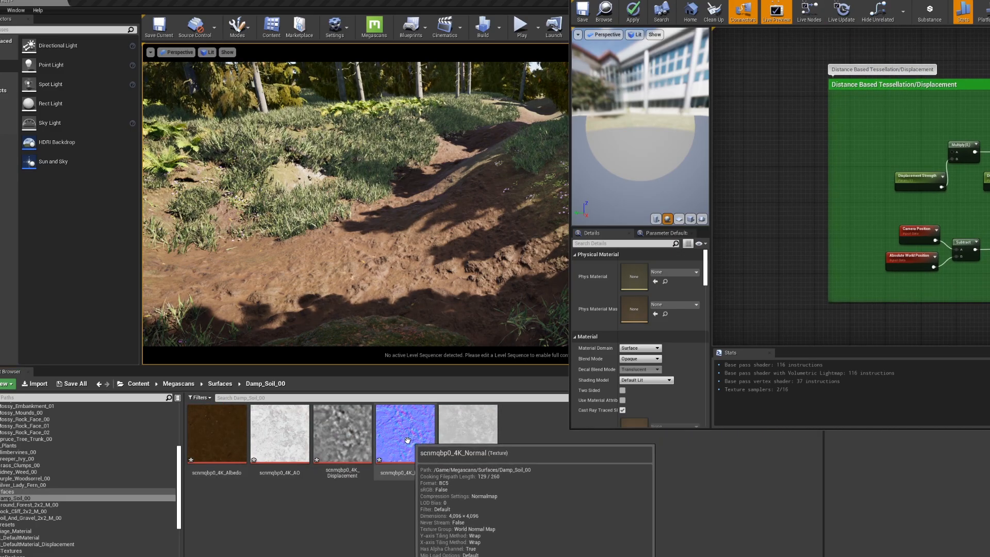
{"action": "left_click_drag", "start_coordinate": [353, 437], "coordinate": [796, 242]}
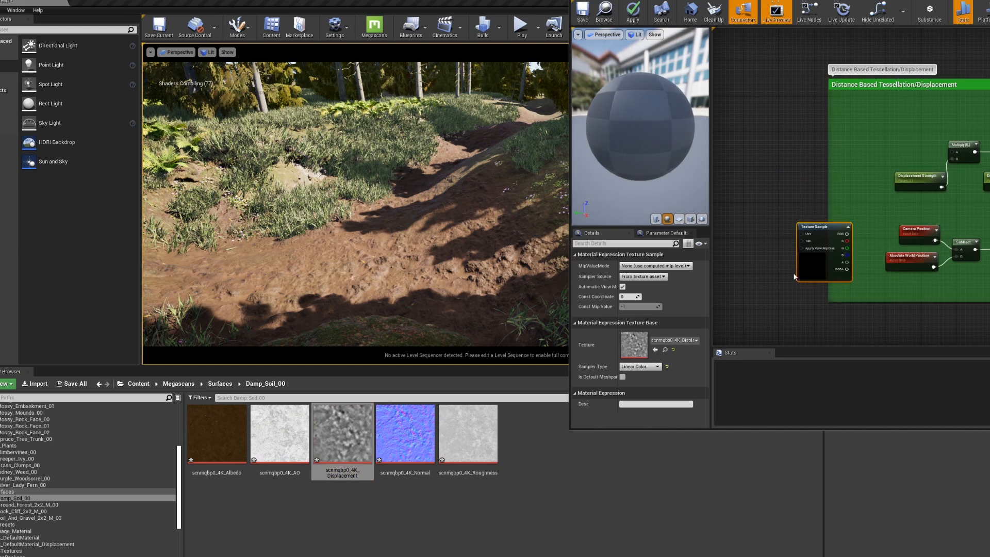
Place the soil displacement sample in the Tessellation/Displacement group and connect its R output to A on the displacement strength Multiply node.
{"action": "left_click_drag", "start_coordinate": [973, 0], "coordinate": [555, 39]}
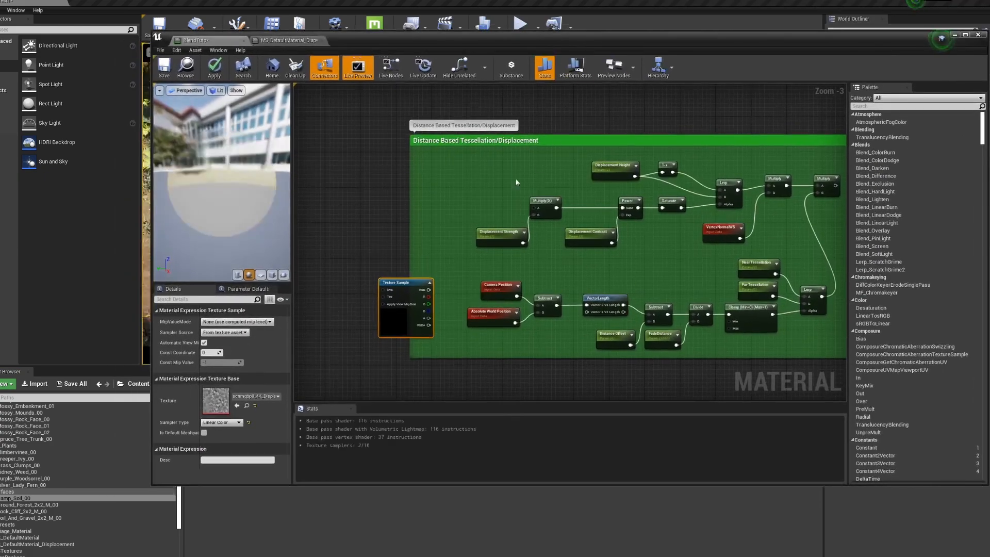
{"action": "left_click_drag", "start_coordinate": [408, 281], "coordinate": [538, 212]}
{"action": "scroll", "coordinate": [503, 189], "scroll_direction": "up", "scroll_amount": 1}
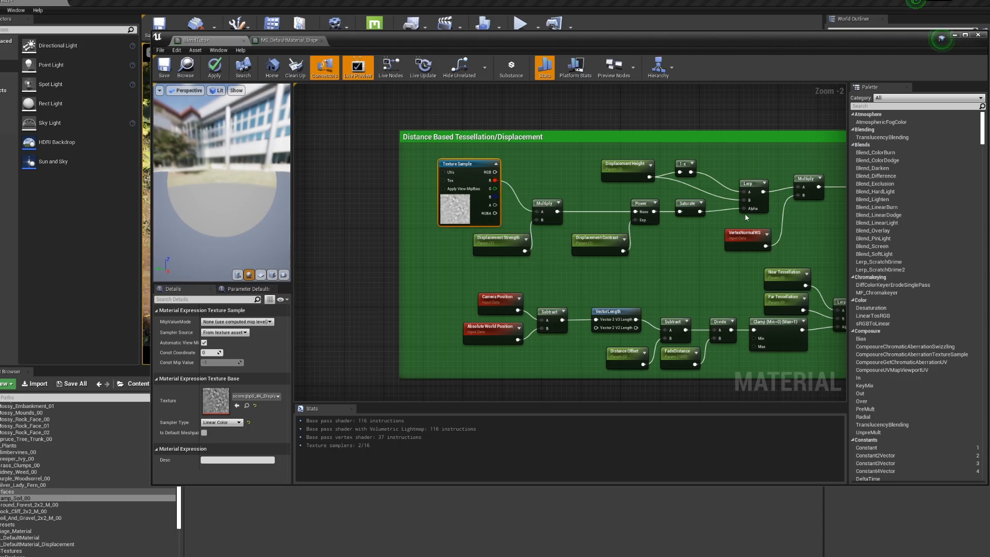
Move the Soil comment group slightly up, farther from the Distance Based Tessellation/Displacement group.
{"action": "scroll", "coordinate": [541, 226], "scroll_direction": "down", "scroll_amount": 2}
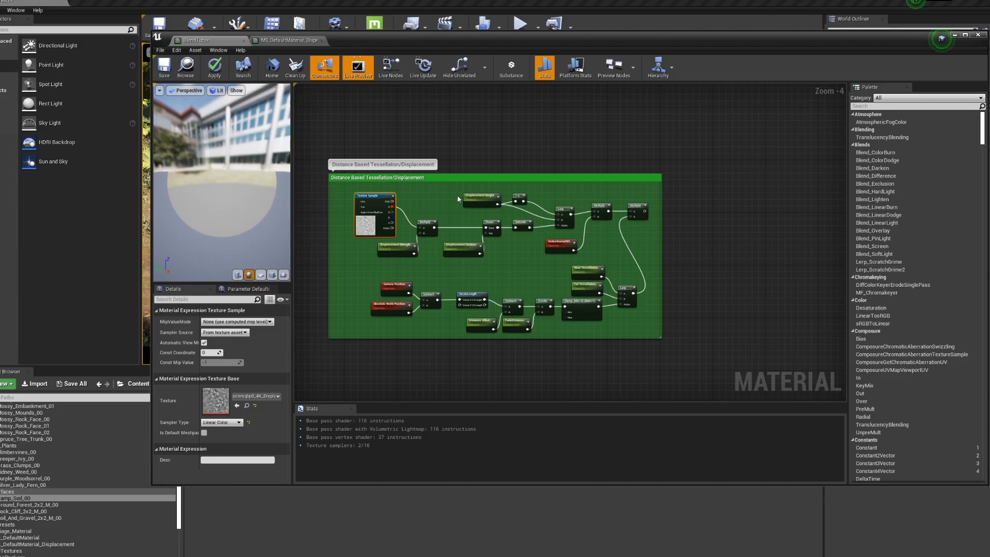
{"action": "scroll", "coordinate": [541, 217], "scroll_direction": "down", "scroll_amount": 4}
{"action": "right_click_drag", "start_coordinate": [576, 221], "coordinate": [599, 290]}
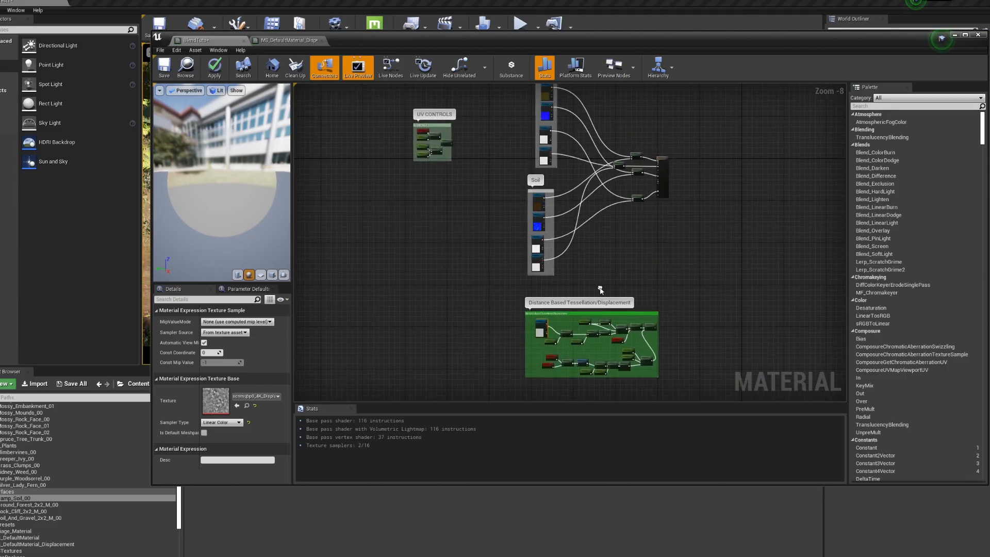
{"action": "scroll", "coordinate": [548, 245], "scroll_direction": "up", "scroll_amount": 2}
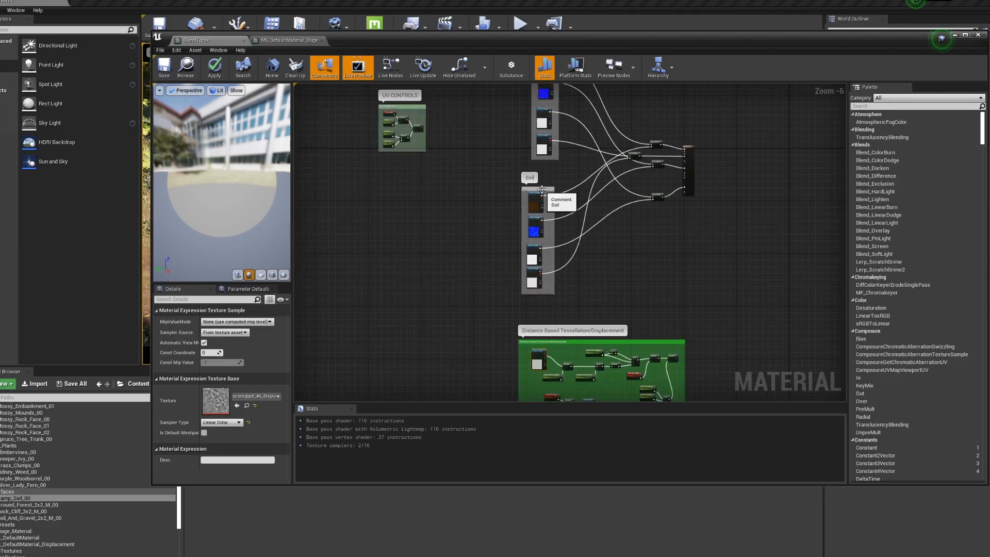
{"action": "left_click_drag", "start_coordinate": [541, 189], "coordinate": [549, 170]}
{"action": "right_click_drag", "start_coordinate": [538, 296], "coordinate": [539, 189]}
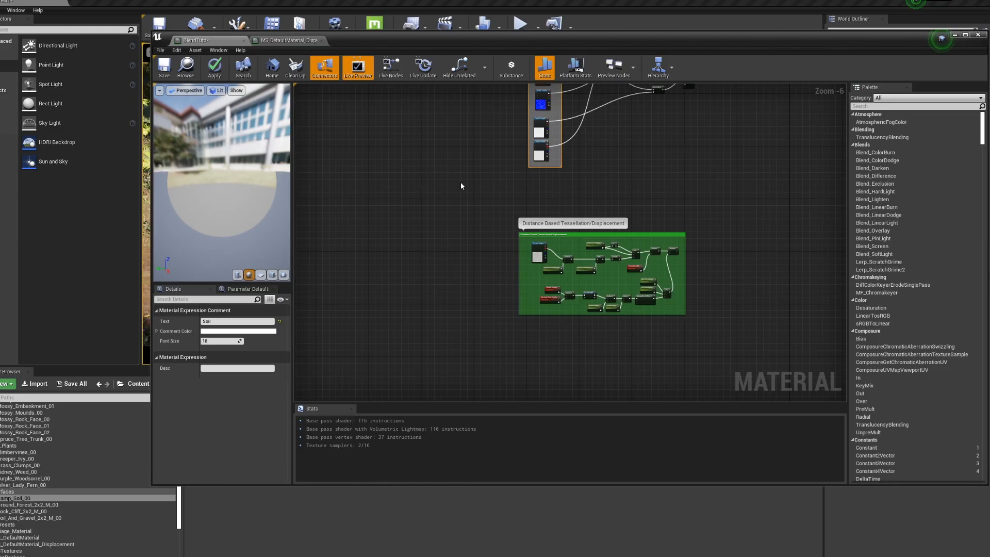
Move the entire Distance Based Tessellation/Displacement group up beneath the Layer Blend nodes, beside the Soil group.
{"action": "left_click_drag", "start_coordinate": [461, 183], "coordinate": [722, 351]}
{"action": "left_click_drag", "start_coordinate": [664, 231], "coordinate": [713, 112]}
{"action": "right_click_drag", "start_coordinate": [713, 112], "coordinate": [513, 204]}
{"action": "scroll", "coordinate": [496, 149], "scroll_direction": "up", "scroll_amount": 1}
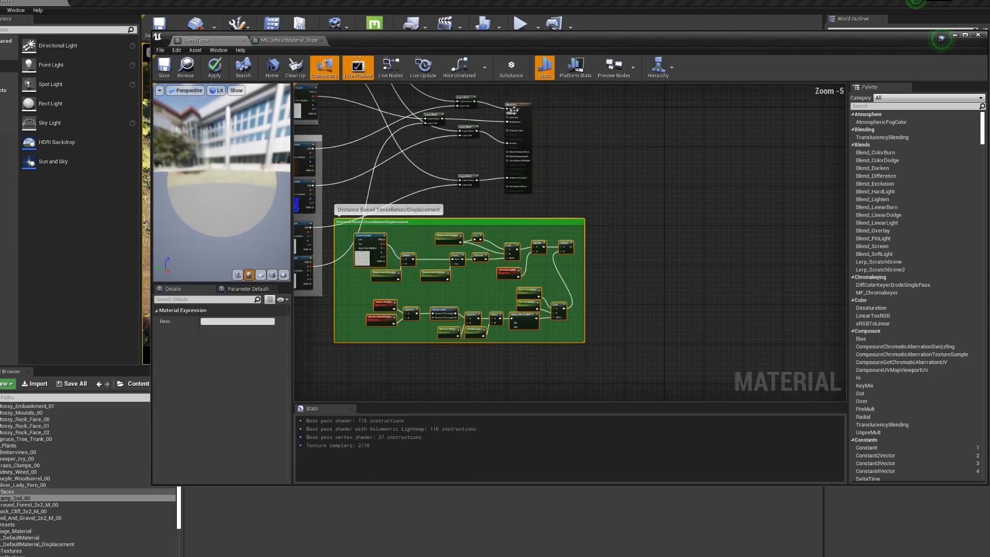
Move the BlendTuto output node farther from the Layer Blend nodes, clear of the tessellation group.
{"action": "left_click_drag", "start_coordinate": [513, 110], "coordinate": [664, 142]}
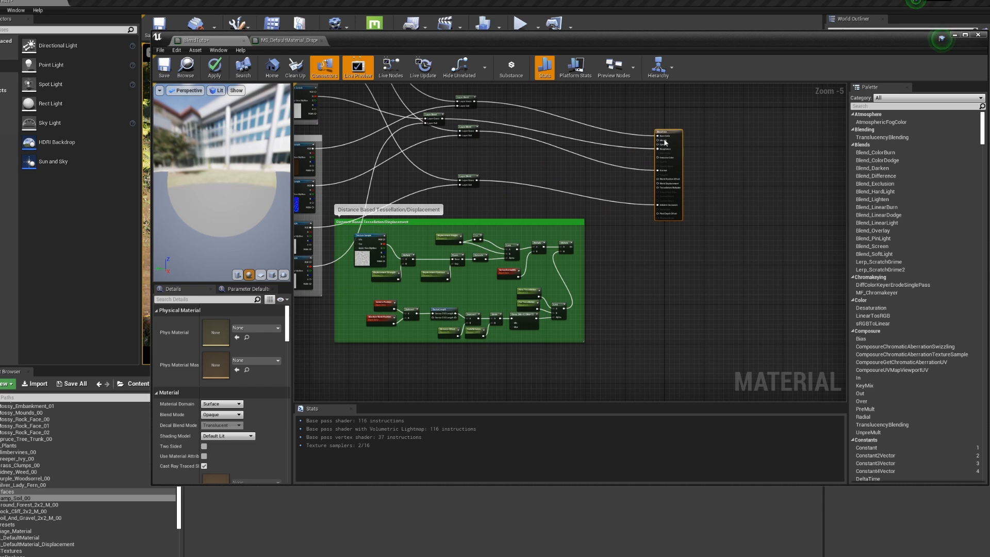
{"action": "scroll", "coordinate": [608, 253], "scroll_direction": "up", "scroll_amount": 2}
{"action": "left_click", "coordinate": [611, 243]}
{"action": "right_click_drag", "start_coordinate": [611, 242], "coordinate": [685, 322]}
{"action": "scroll", "coordinate": [686, 323], "scroll_direction": "down", "scroll_amount": 4}
{"action": "scroll", "coordinate": [683, 324], "scroll_direction": "up", "scroll_amount": 2}
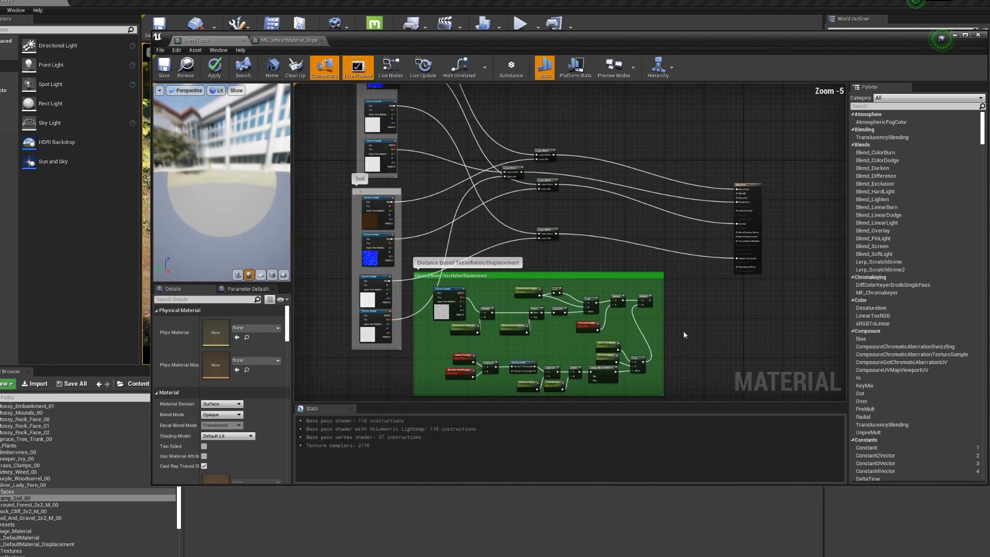
Connect the group's final Multiply to World Displacement and the tessellation Lerp to Tessellation Multiplier on the BlendTuto output node.
{"action": "scroll", "coordinate": [683, 334], "scroll_direction": "up", "scroll_amount": 1}
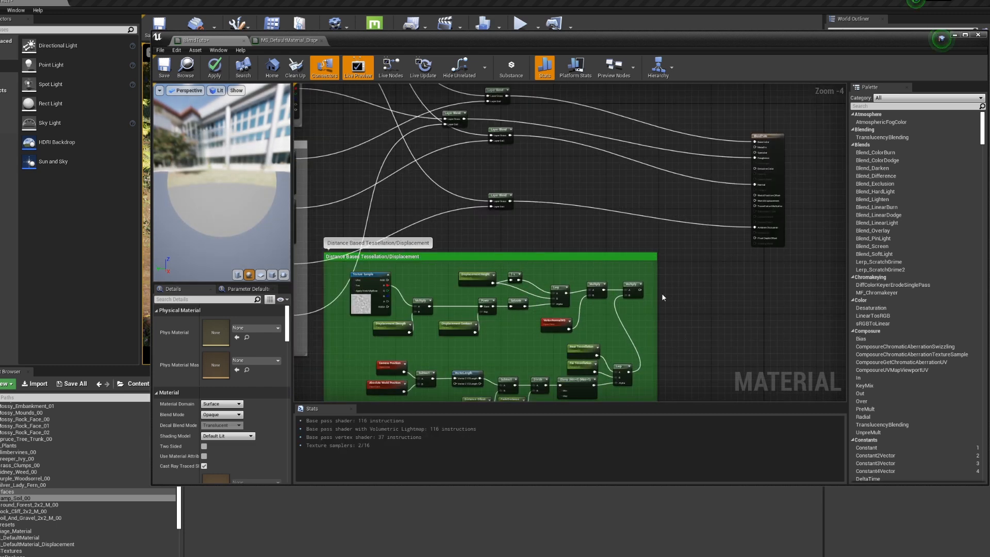
{"action": "scroll", "coordinate": [663, 297], "scroll_direction": "up", "scroll_amount": 1}
{"action": "left_click_drag", "start_coordinate": [617, 299], "coordinate": [772, 183]}
{"action": "right_click_drag", "start_coordinate": [729, 316], "coordinate": [687, 213]}
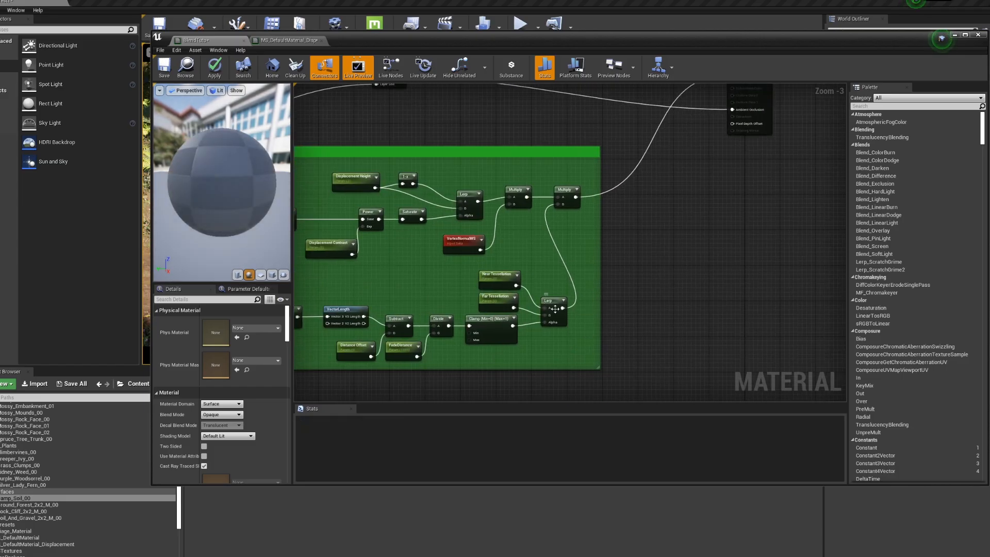
{"action": "left_click_drag", "start_coordinate": [563, 308], "coordinate": [669, 238]}
{"action": "right_click_drag", "start_coordinate": [708, 208], "coordinate": [686, 247]}
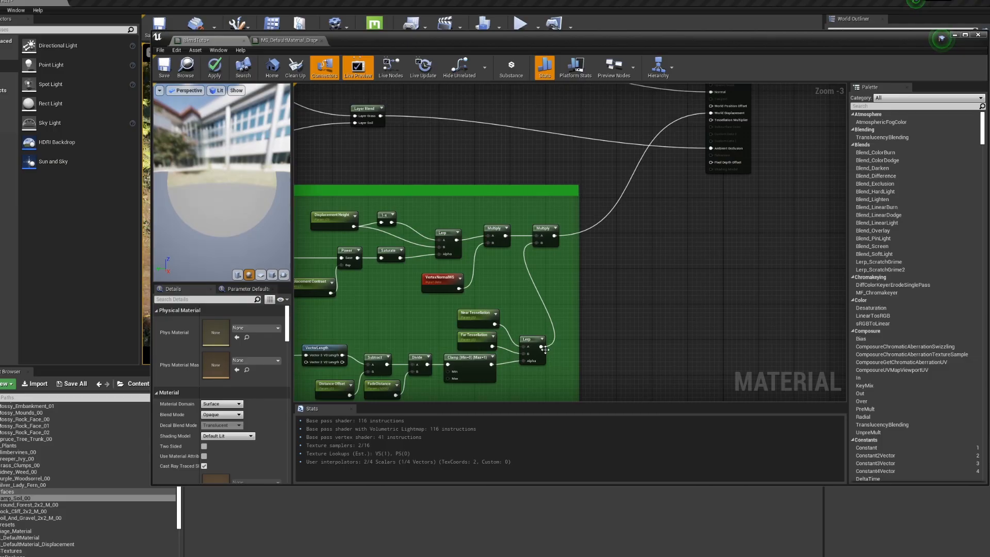
{"action": "left_click_drag", "start_coordinate": [545, 349], "coordinate": [711, 120]}
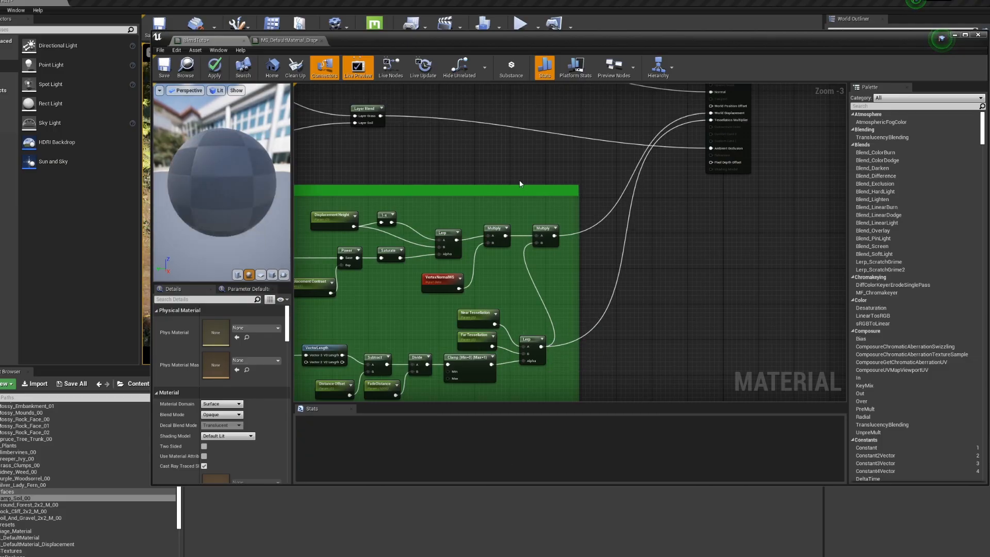
Connect the UV CONTROLS Multiply output to the UVs inputs of the Grass texture samples.
{"action": "right_click_drag", "start_coordinate": [541, 204], "coordinate": [691, 210]}
{"action": "scroll", "coordinate": [684, 217], "scroll_direction": "down", "scroll_amount": 5}
{"action": "right_click_drag", "start_coordinate": [657, 181], "coordinate": [673, 268]}
{"action": "scroll", "coordinate": [520, 236], "scroll_direction": "up", "scroll_amount": 2}
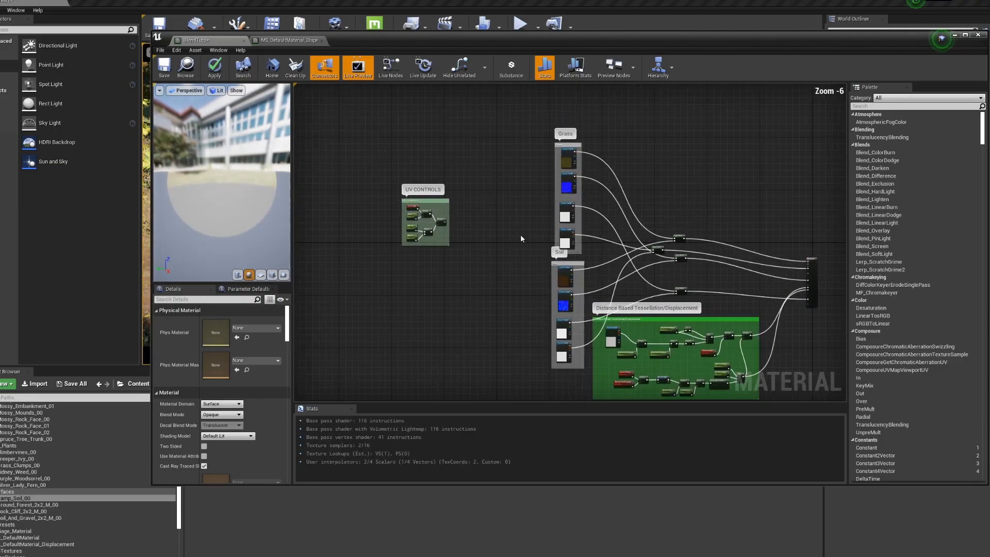
{"action": "scroll", "coordinate": [526, 241], "scroll_direction": "up", "scroll_amount": 1}
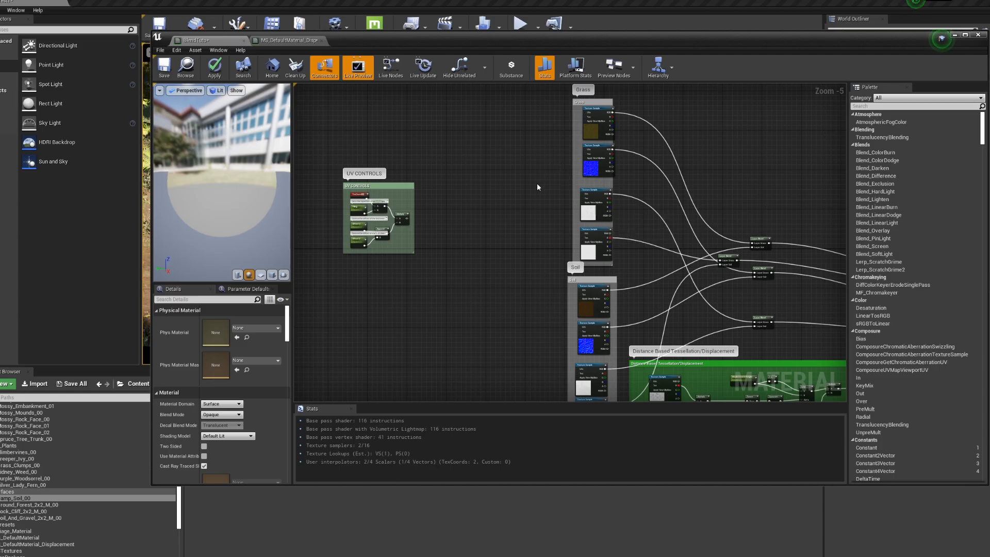
{"action": "right_click_drag", "start_coordinate": [413, 193], "coordinate": [505, 270]}
{"action": "scroll", "coordinate": [481, 235], "scroll_direction": "up", "scroll_amount": 2}
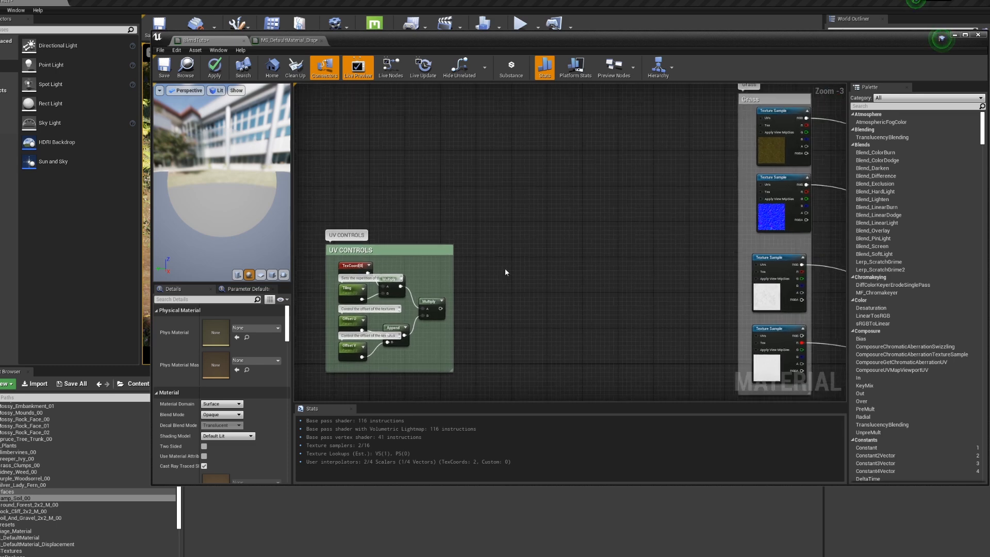
{"action": "left_click_drag", "start_coordinate": [440, 308], "coordinate": [759, 118]}
{"action": "left_click_drag", "start_coordinate": [441, 308], "coordinate": [760, 184]}
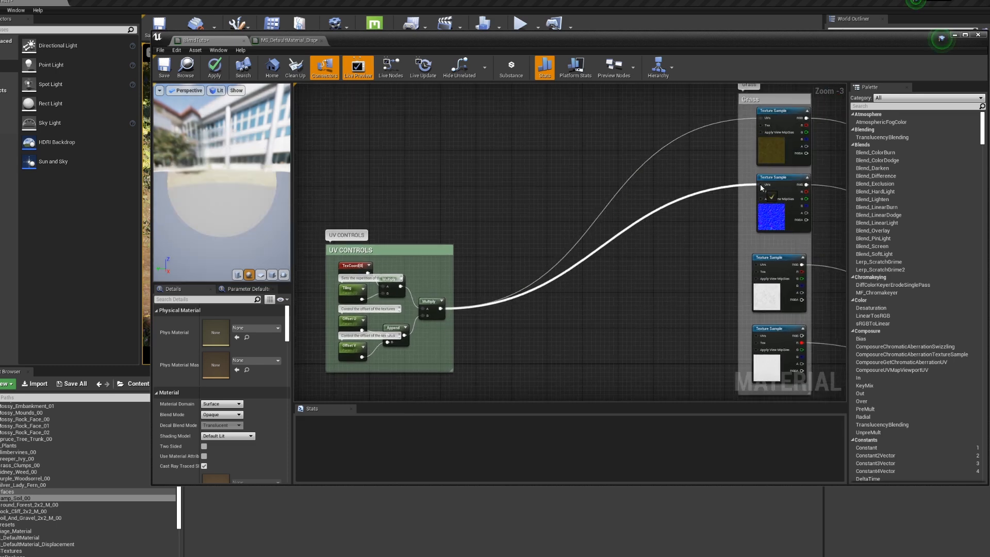
{"action": "right_click_drag", "start_coordinate": [433, 300], "coordinate": [413, 198]}
{"action": "left_click_drag", "start_coordinate": [421, 208], "coordinate": [736, 164]}
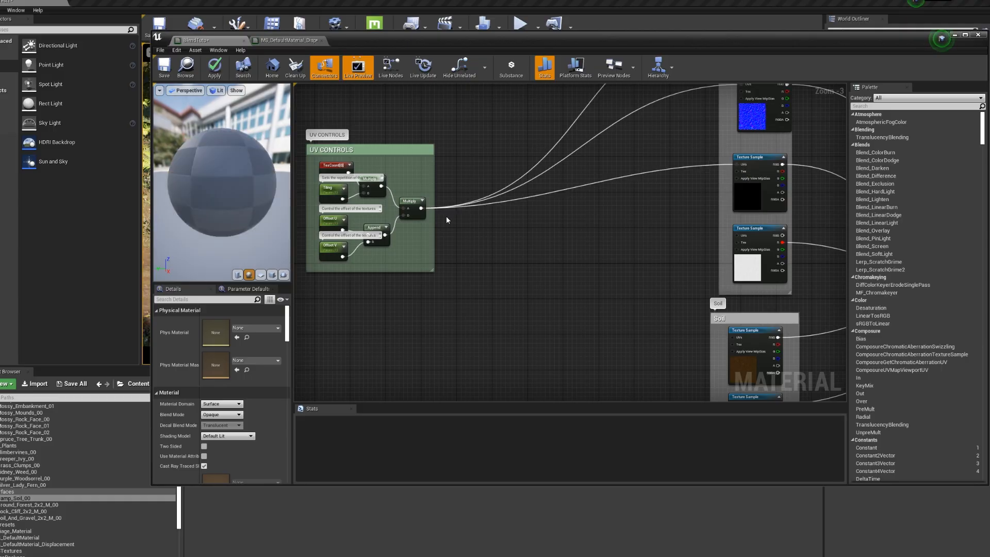
Connect the UV CONTROLS Multiply output to the UVs inputs of the Soil texture samples.
{"action": "left_click_drag", "start_coordinate": [422, 208], "coordinate": [734, 338]}
{"action": "right_click_drag", "start_coordinate": [654, 339], "coordinate": [634, 197]}
{"action": "scroll", "coordinate": [625, 170], "scroll_direction": "down", "scroll_amount": 1}
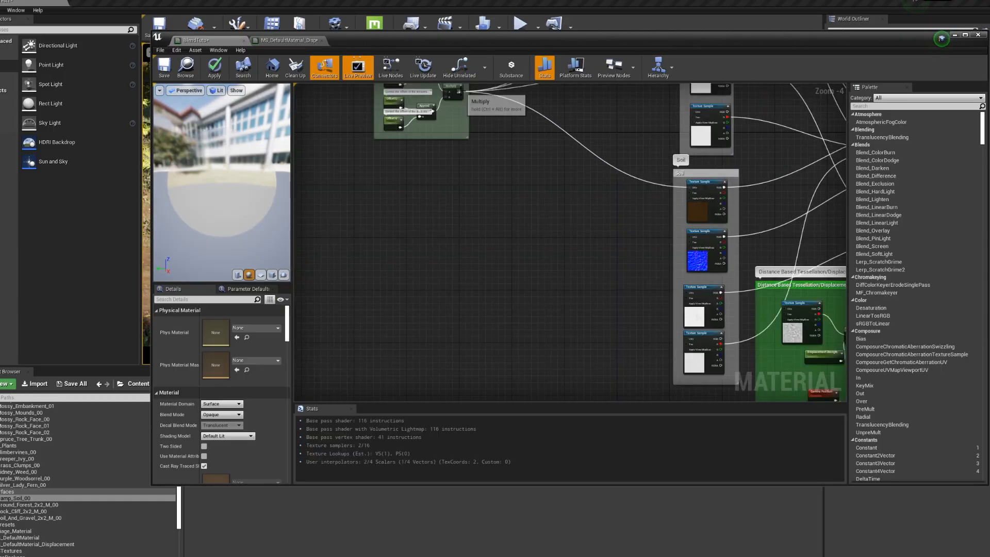
{"action": "left_click_drag", "start_coordinate": [460, 91], "coordinate": [687, 311]}
{"action": "left_click_drag", "start_coordinate": [460, 108], "coordinate": [688, 356]}
{"action": "right_click_drag", "start_coordinate": [659, 351], "coordinate": [593, 196]}
{"action": "scroll", "coordinate": [593, 196], "scroll_direction": "down", "scroll_amount": 1}
{"action": "scroll", "coordinate": [592, 197], "scroll_direction": "down", "scroll_amount": 4}
{"action": "scroll", "coordinate": [663, 214], "scroll_direction": "up", "scroll_amount": 1}
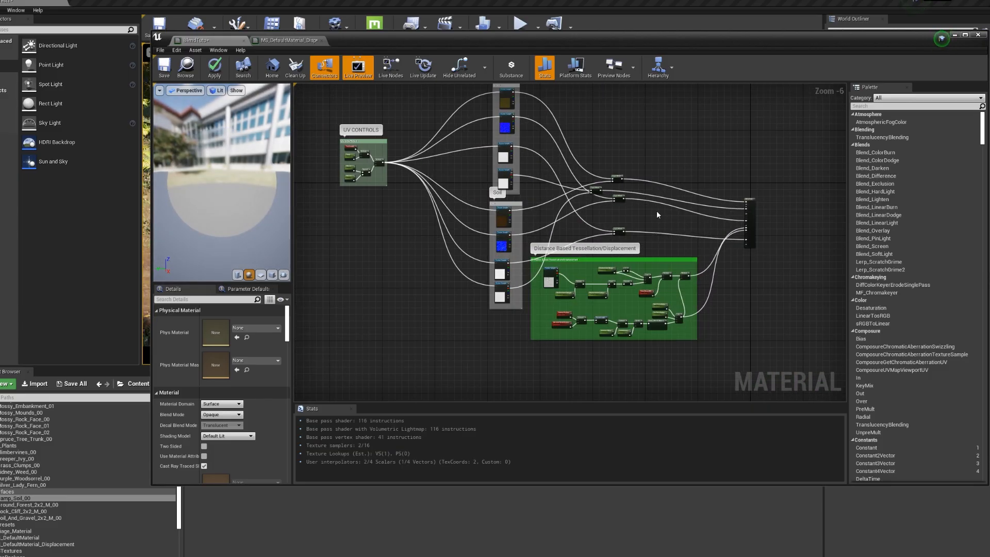
Save the BlendTuto material.
{"action": "scroll", "coordinate": [773, 216], "scroll_direction": "up", "scroll_amount": 5}
{"action": "scroll", "coordinate": [669, 217], "scroll_direction": "down", "scroll_amount": 4}
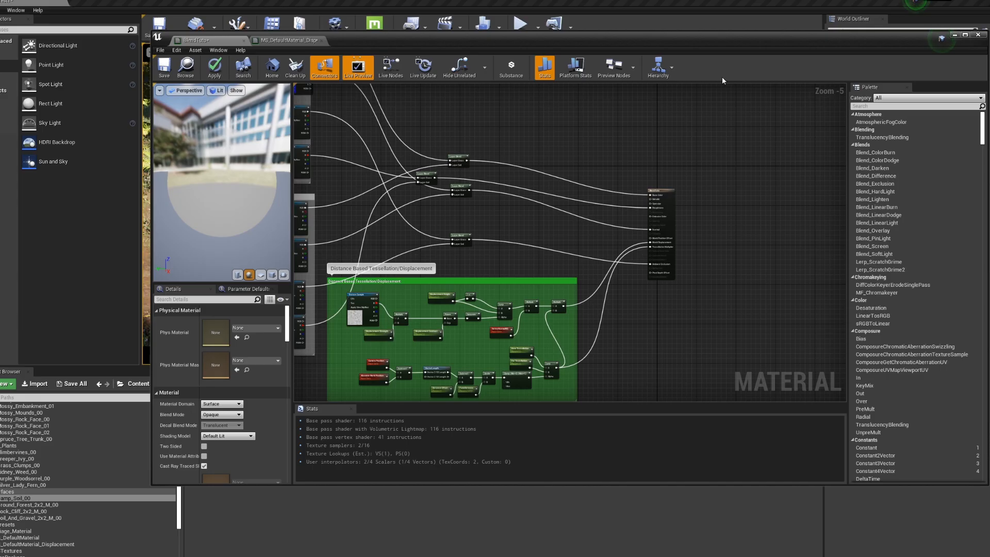
{"action": "left_click", "coordinate": [164, 66]}
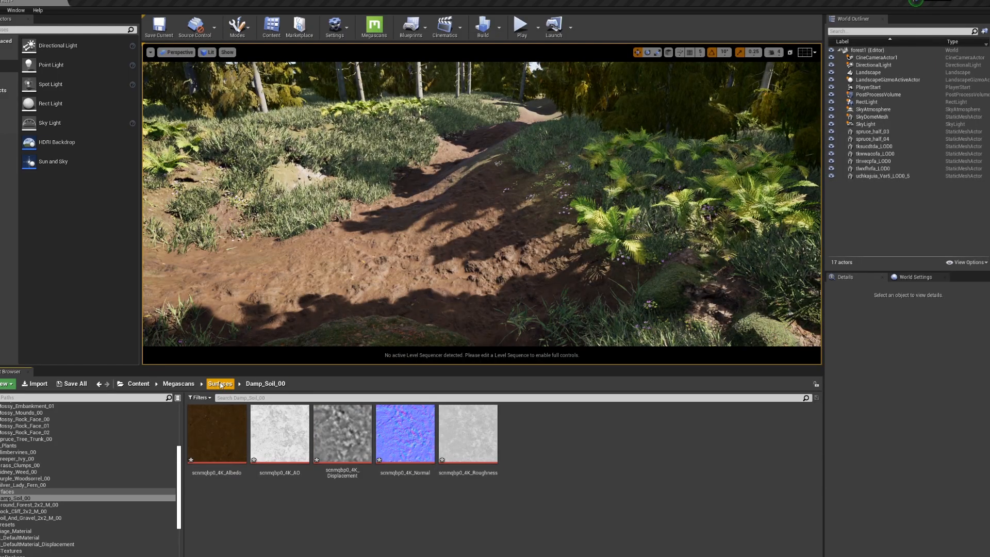
{"action": "left_click", "coordinate": [220, 384]}
{"action": "left_click", "coordinate": [372, 302]}
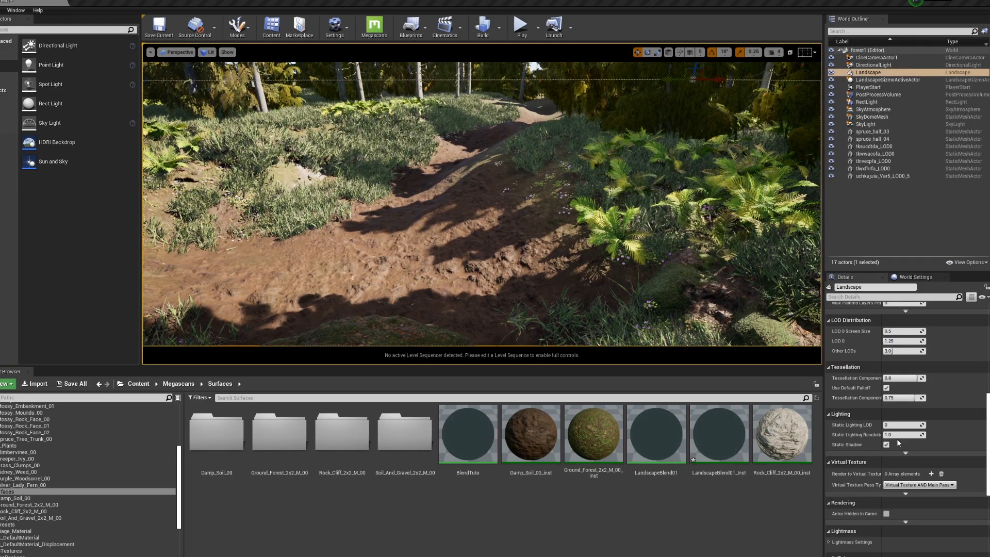
{"action": "scroll", "coordinate": [964, 453], "scroll_direction": "up", "scroll_amount": 10}
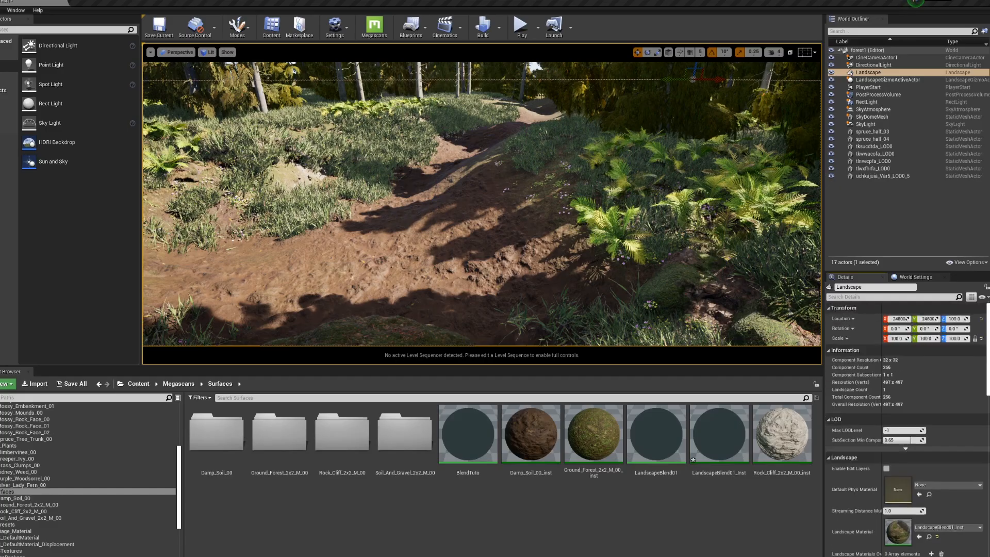
{"action": "left_click", "coordinate": [946, 527]}
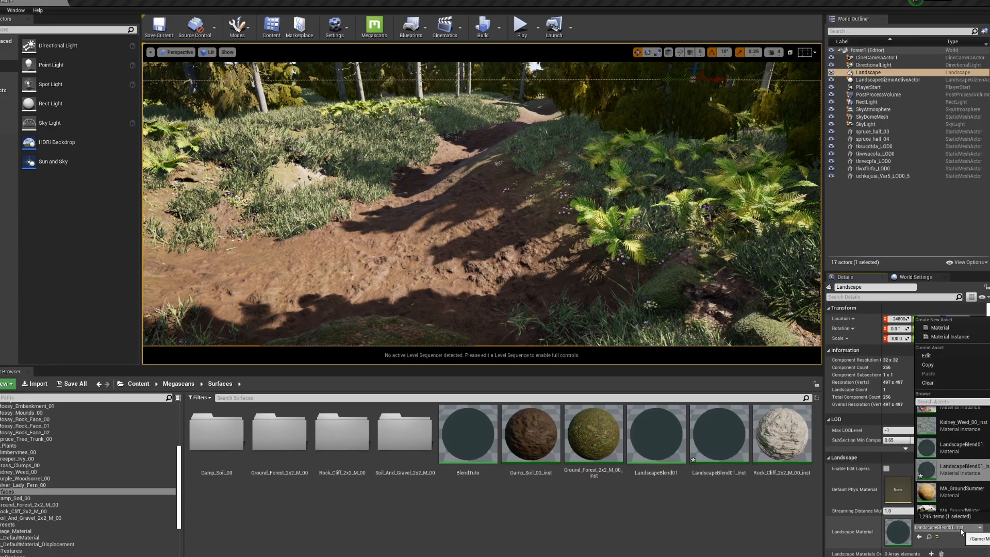
{"action": "left_click", "coordinate": [927, 382]}
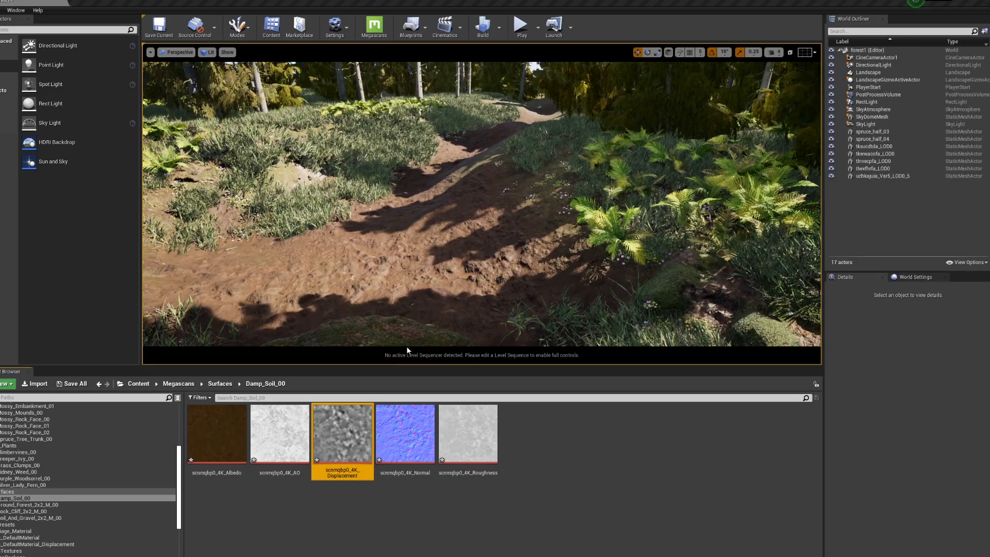
Go to the Surfaces folder, select the Landscape in the scene, and clear its Landscape Material.
{"action": "left_click", "coordinate": [219, 383]}
{"action": "left_click", "coordinate": [372, 301]}
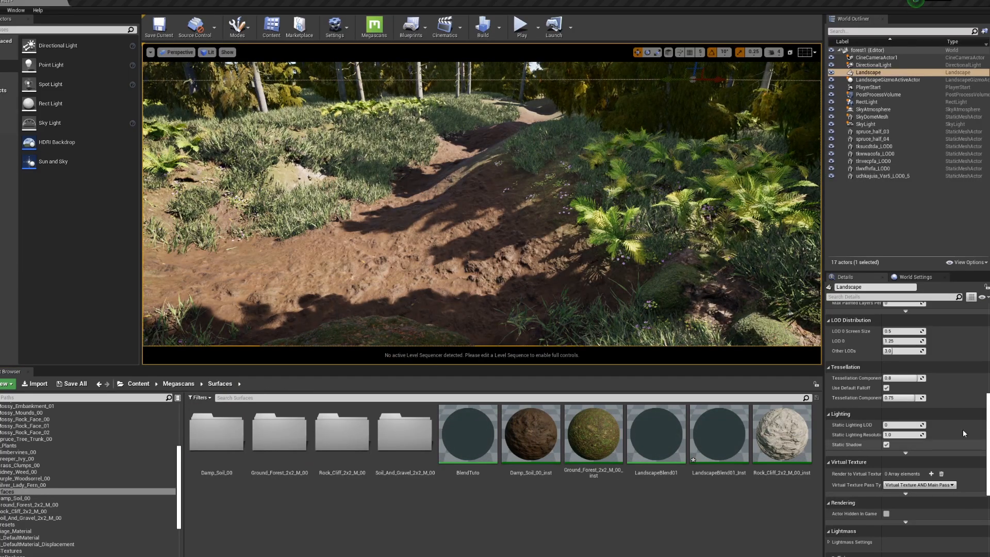
{"action": "left_click_drag", "start_coordinate": [987, 414], "coordinate": [987, 320]}
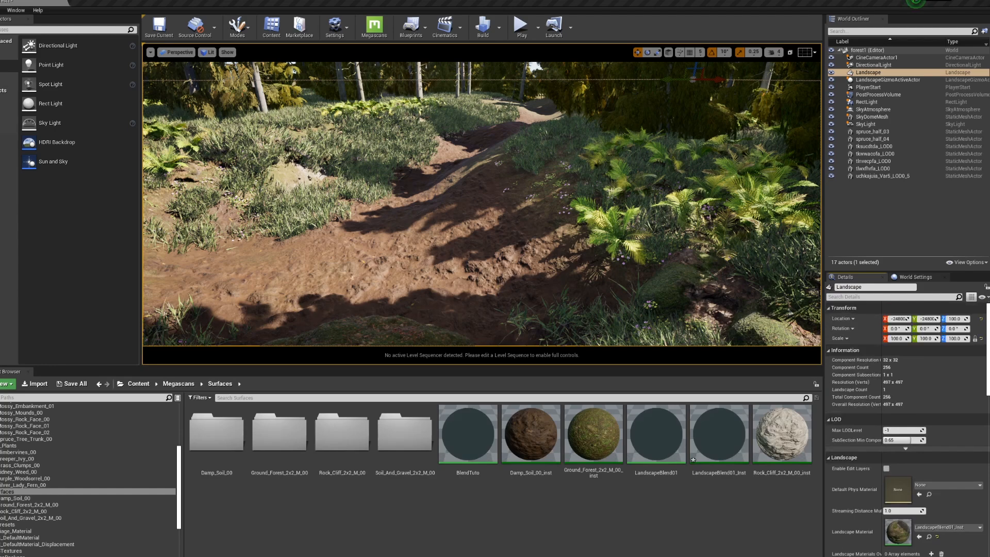
{"action": "left_click", "coordinate": [961, 532]}
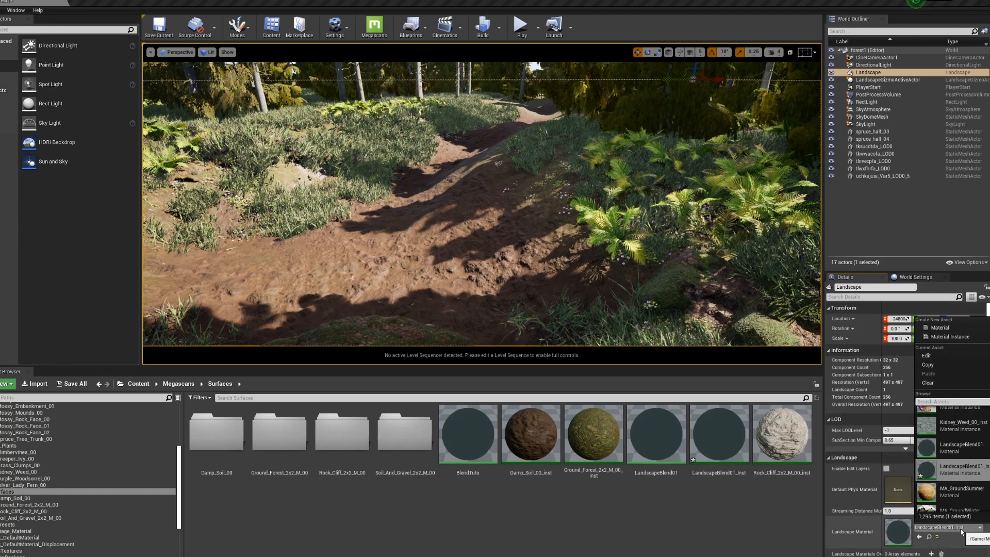
{"action": "left_click", "coordinate": [955, 383]}
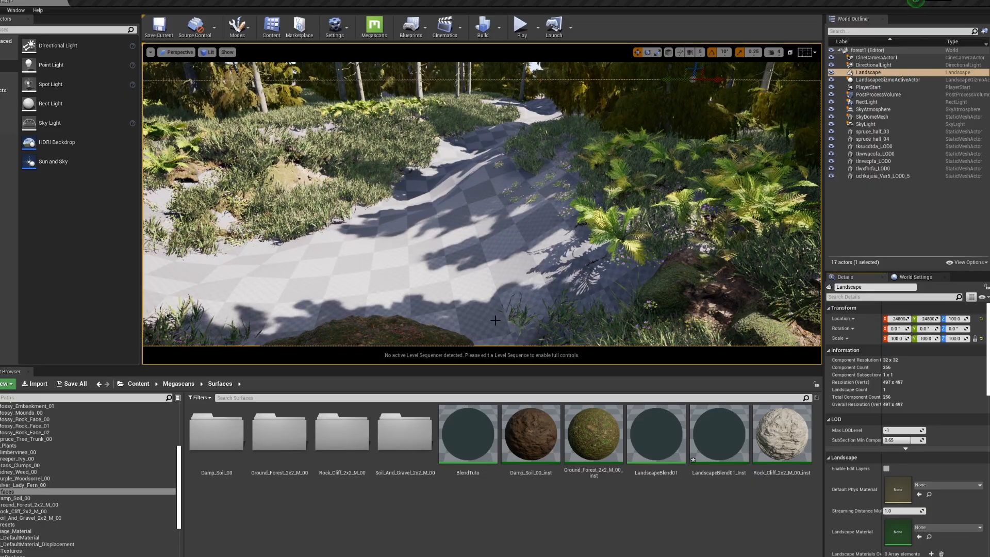
{"action": "right_click_drag", "start_coordinate": [553, 293], "coordinate": [521, 307]}
{"action": "key", "text": "s"}
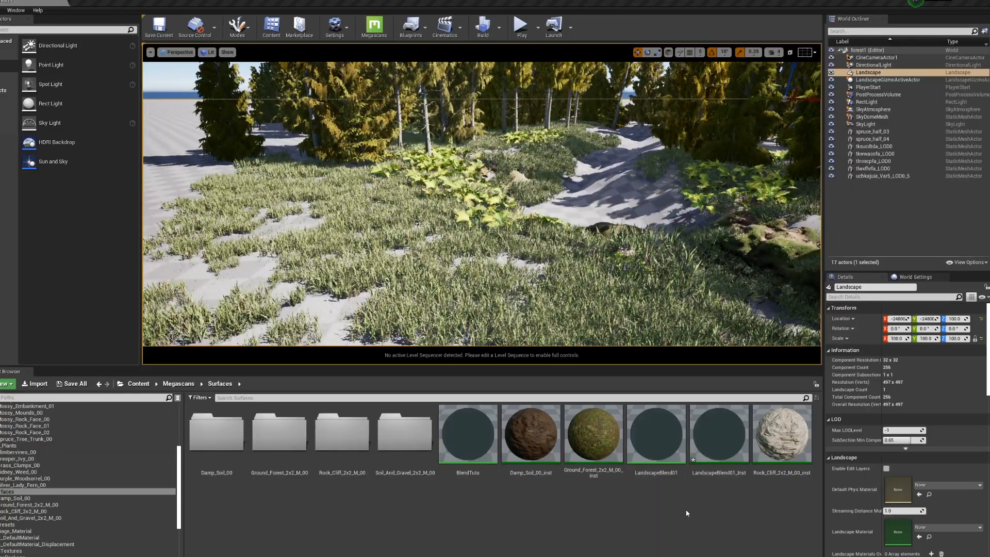
Open the BlendTuto material from the Surfaces folder to check its output connections, and close it.
{"action": "left_click", "coordinate": [451, 472]}
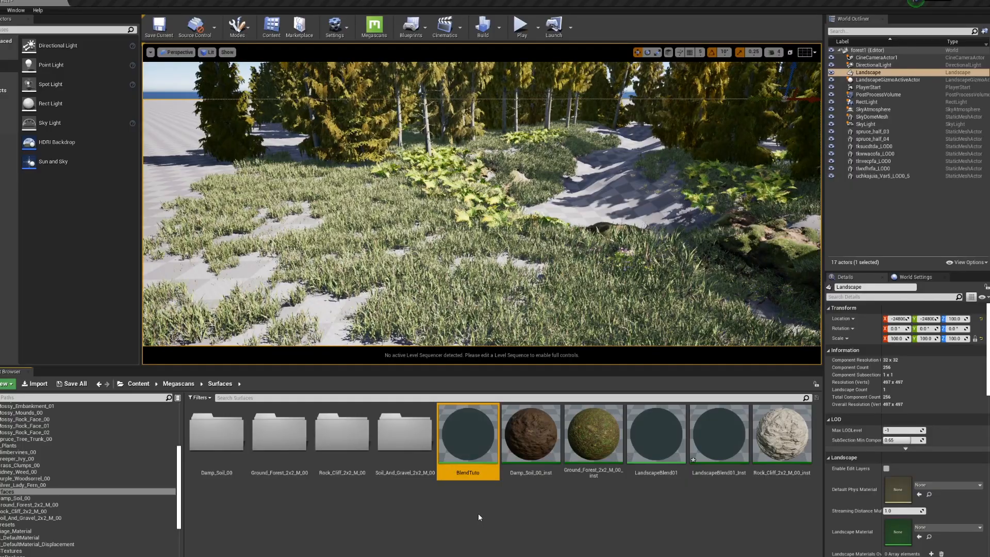
{"action": "double_click", "coordinate": [466, 434]}
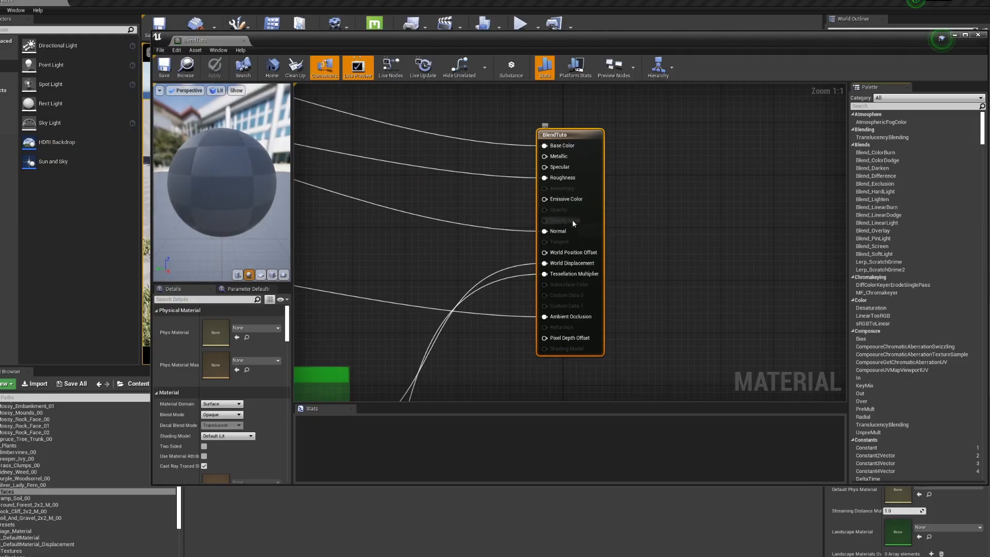
{"action": "left_click", "coordinate": [978, 35]}
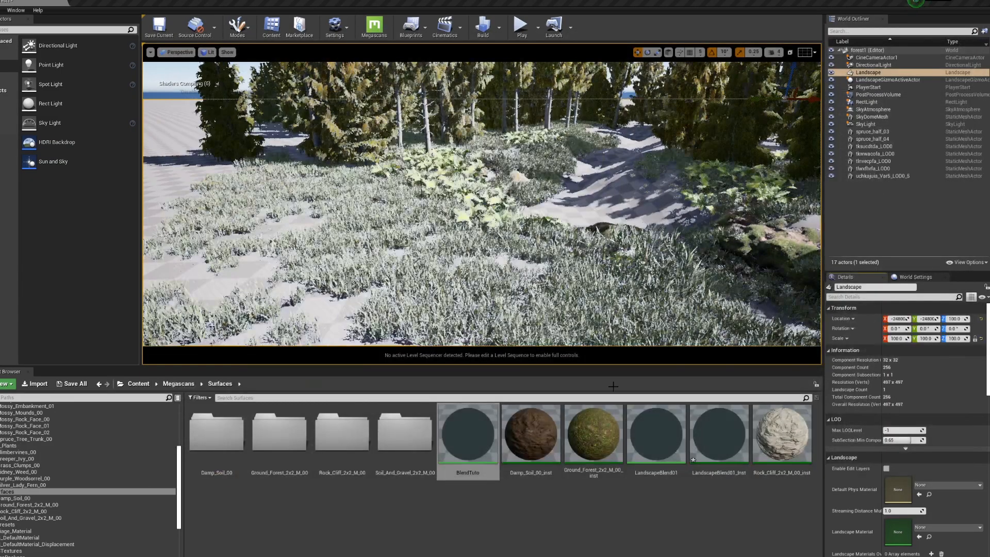
Create a material instance of BlendTuto named BlendTuto_Inst and review its UV Controls and Tessellation parameters.
{"action": "right_click", "coordinate": [477, 437]}
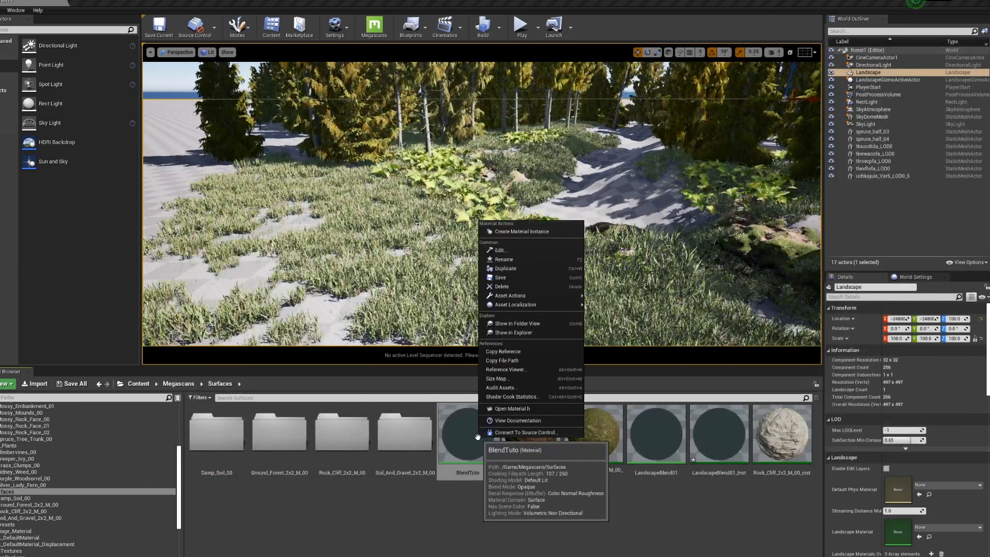
{"action": "left_click", "coordinate": [536, 232]}
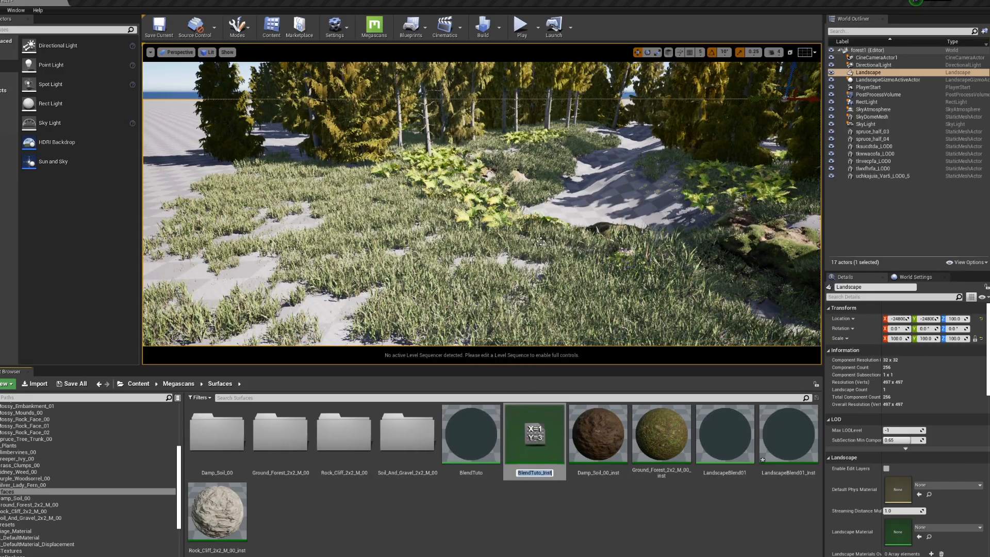
{"action": "key", "text": "Return"}
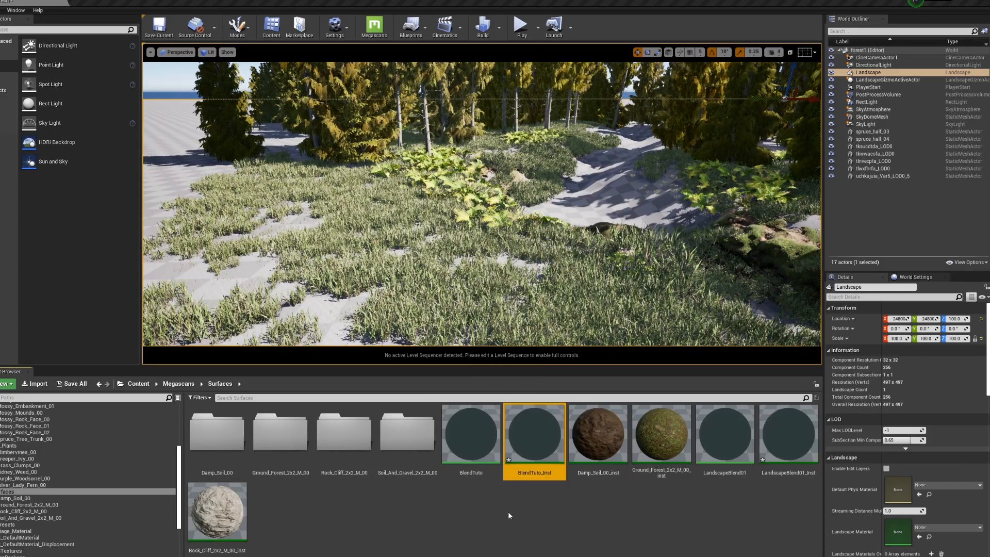
{"action": "double_click", "coordinate": [532, 430]}
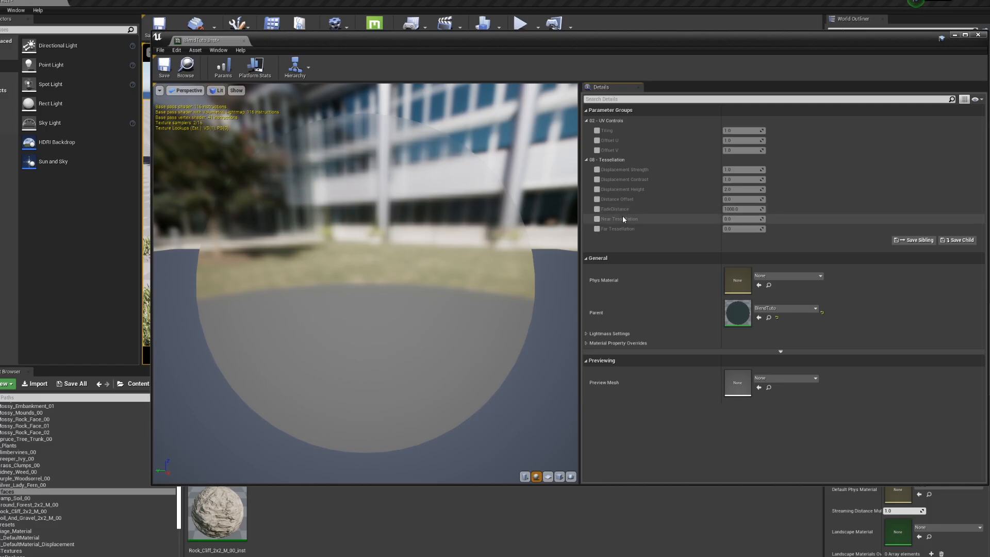
{"action": "left_click", "coordinate": [981, 36]}
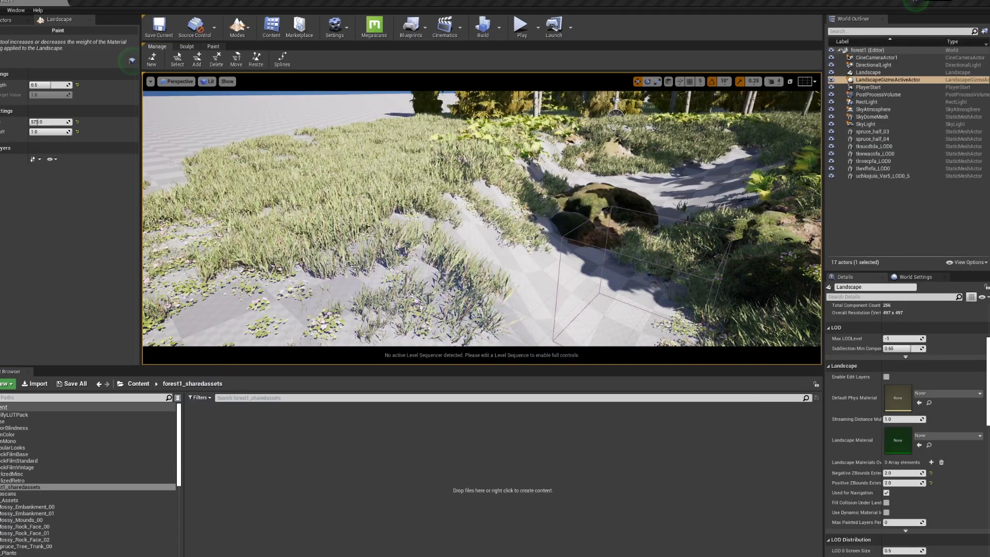
Return to Select mode, select the Landscape, and assign BlendTuto_Inst from the Megascans Surfaces folder as its Landscape Material.
{"action": "left_click", "coordinate": [138, 384]}
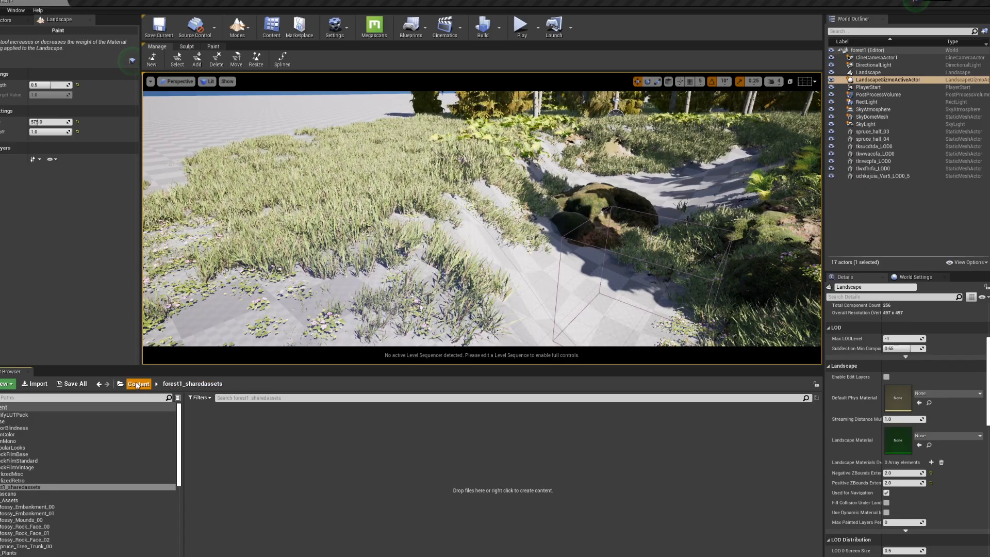
{"action": "double_click", "coordinate": [344, 432]}
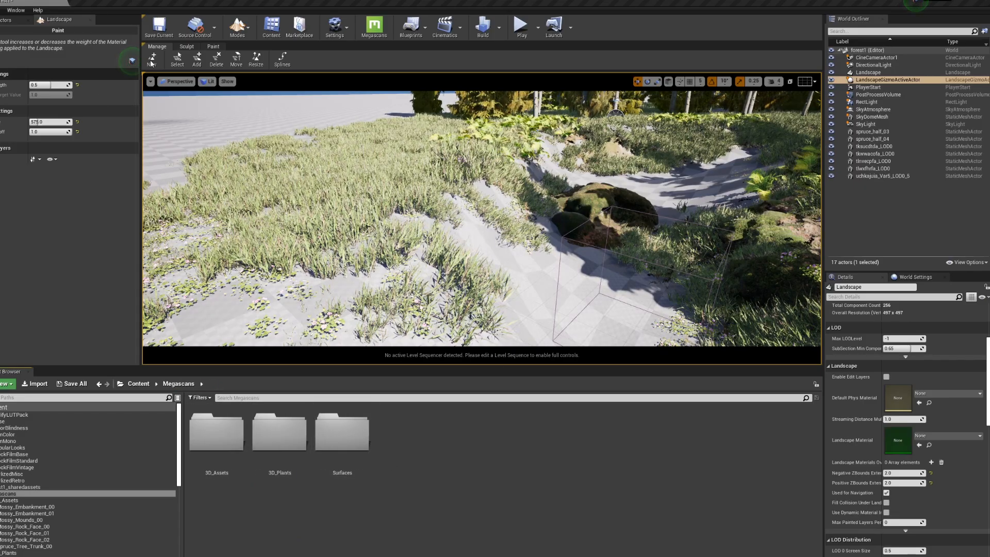
{"action": "left_click", "coordinate": [237, 26]}
{"action": "left_click", "coordinate": [247, 50]}
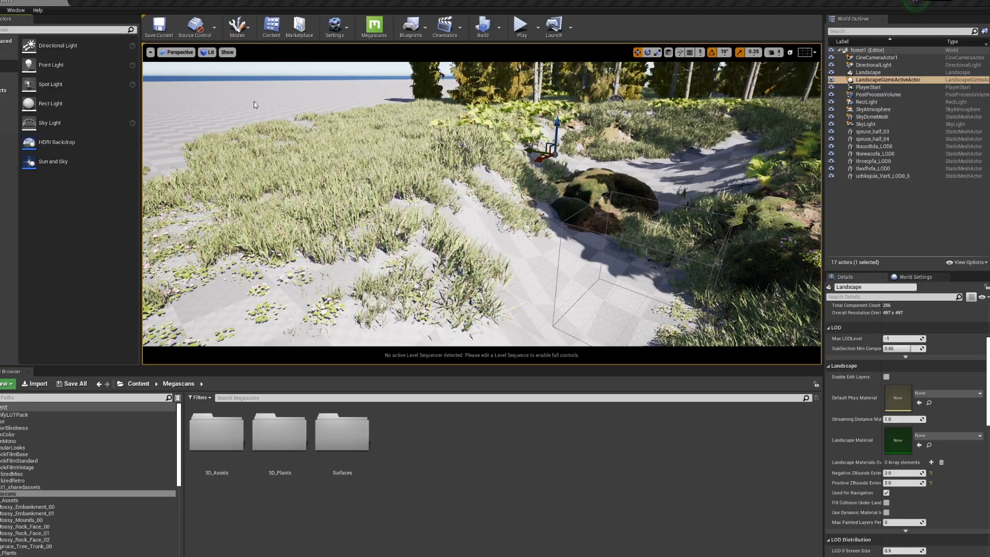
{"action": "left_click", "coordinate": [369, 122]}
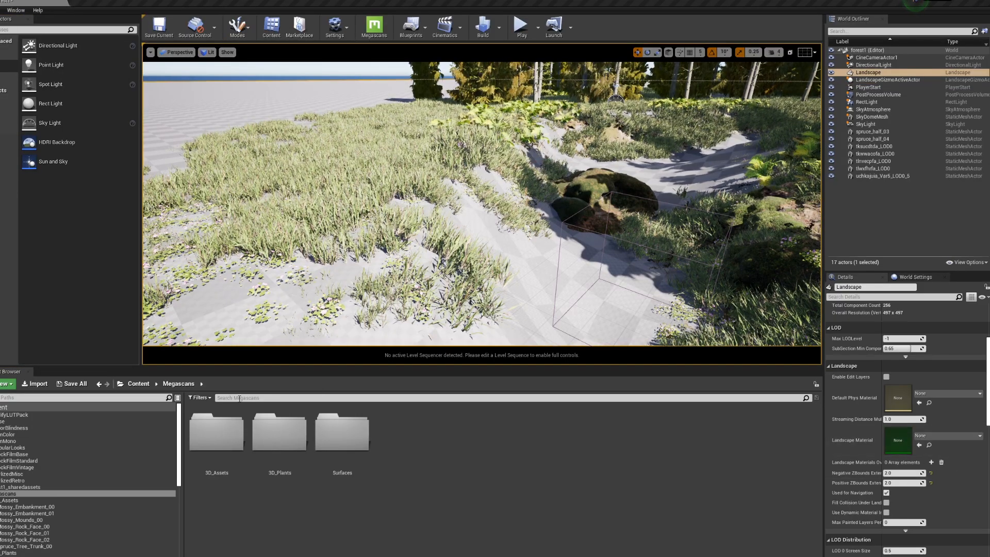
{"action": "double_click", "coordinate": [341, 438]}
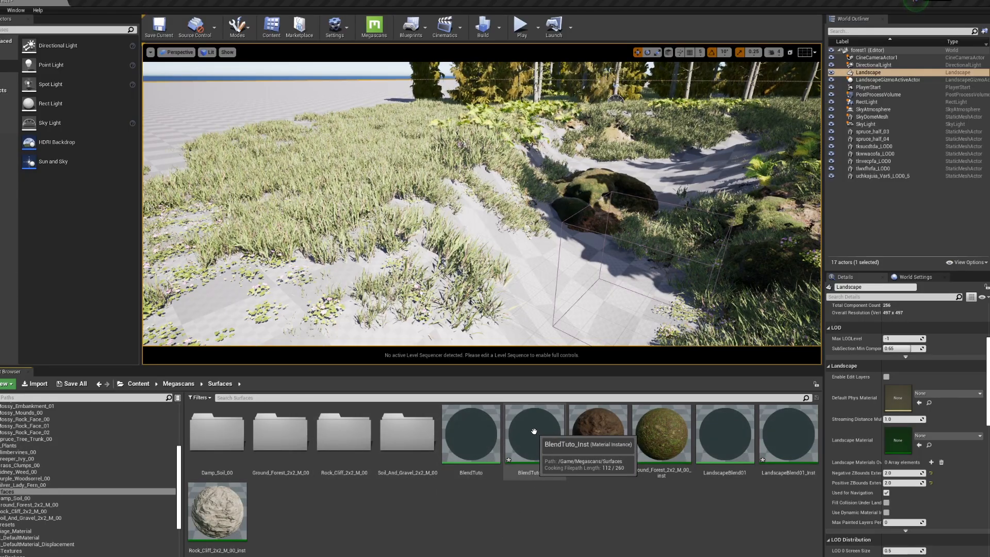
{"action": "left_click_drag", "start_coordinate": [534, 436], "coordinate": [910, 445]}
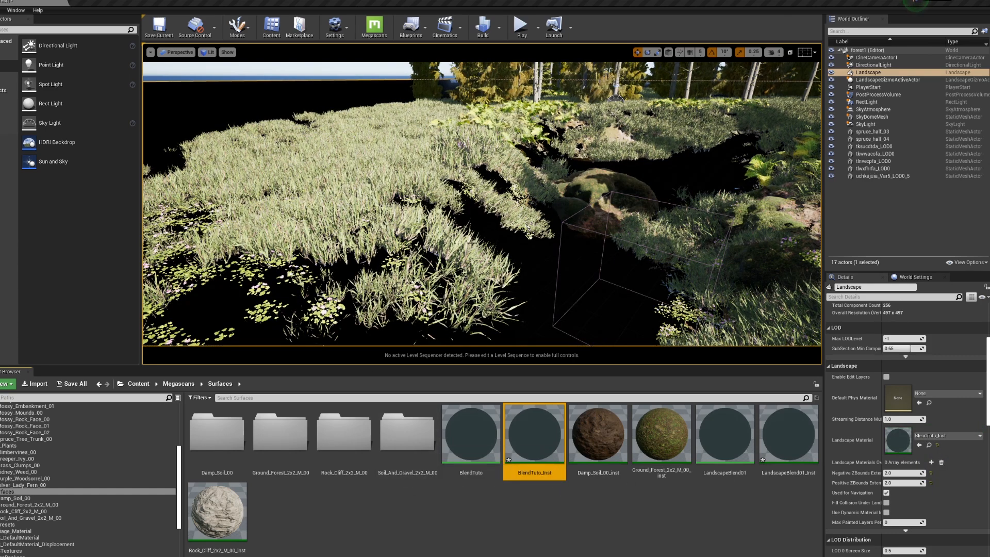
Deselect the Landscape and examine the terrain with the assigned material from several angles.
{"action": "right_click_drag", "start_coordinate": [472, 242], "coordinate": [537, 235]}
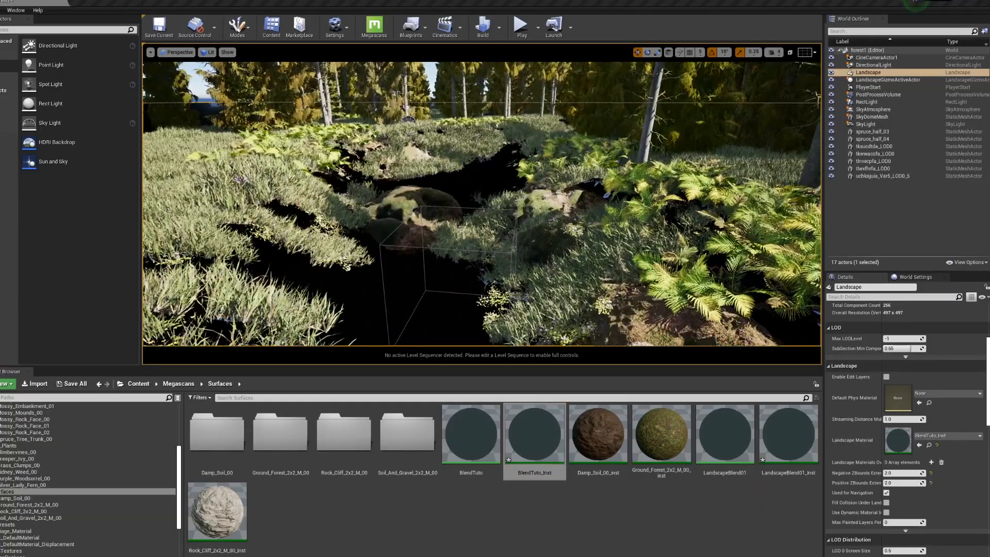
{"action": "key", "text": "Escape"}
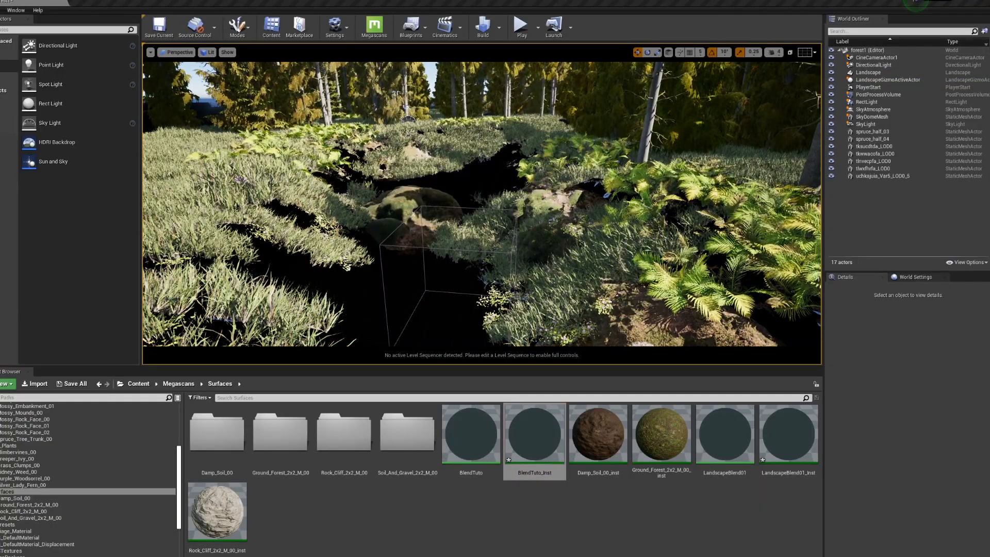
{"action": "right_click_drag", "start_coordinate": [472, 242], "coordinate": [420, 253]}
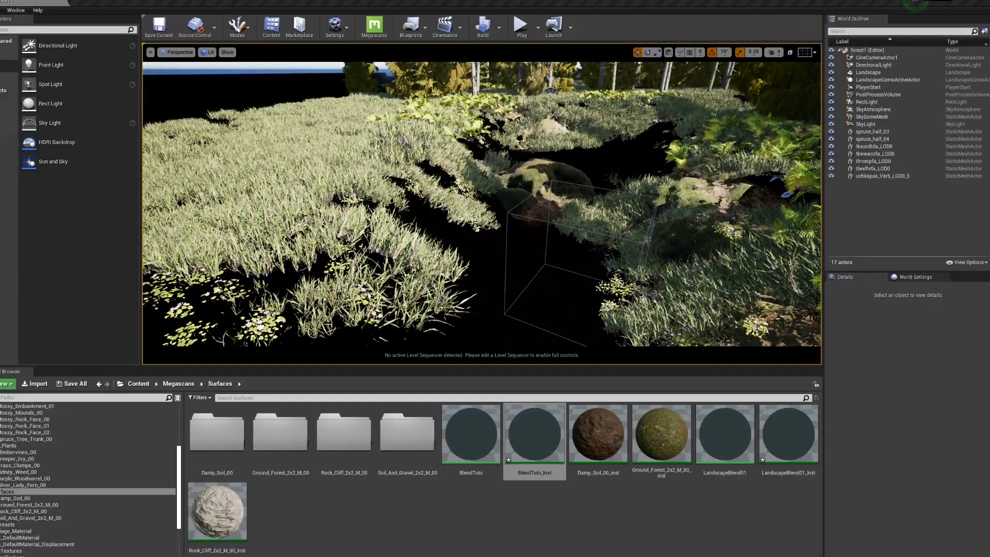
{"action": "right_click_drag", "start_coordinate": [491, 224], "coordinate": [469, 253]}
{"action": "key", "text": "s"}
{"action": "right_click_drag", "start_coordinate": [557, 245], "coordinate": [533, 241]}
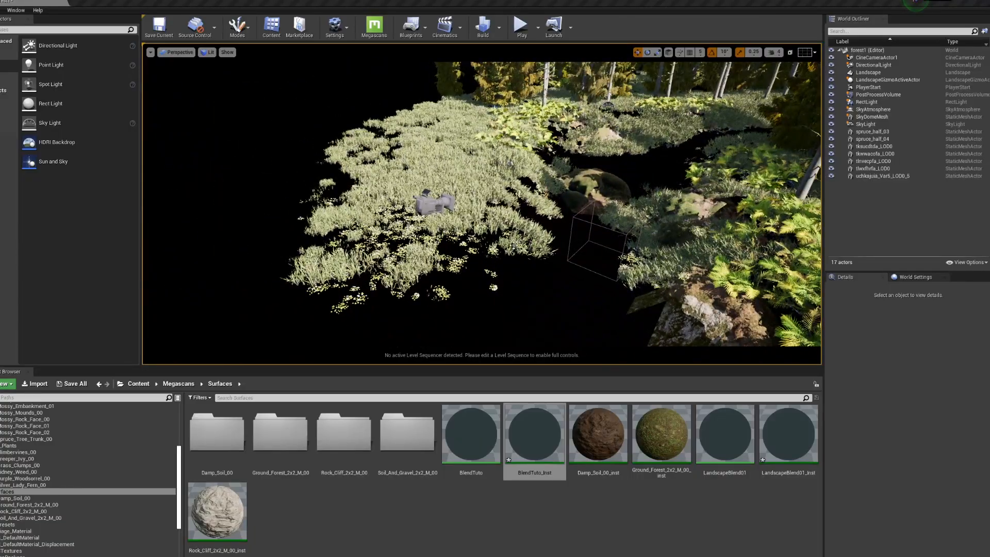
{"action": "right_click_drag", "start_coordinate": [458, 215], "coordinate": [479, 173]}
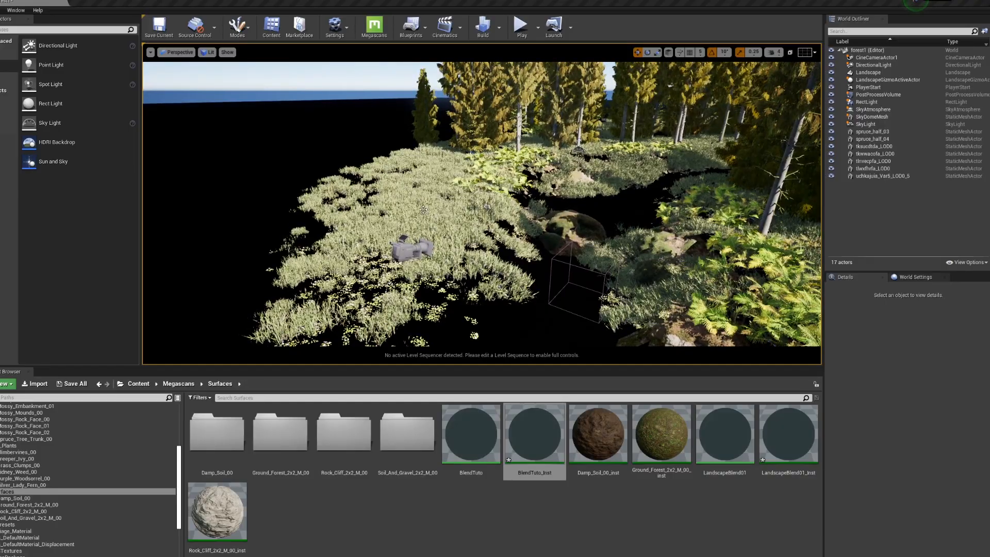
{"action": "right_click_drag", "start_coordinate": [422, 210], "coordinate": [459, 209]}
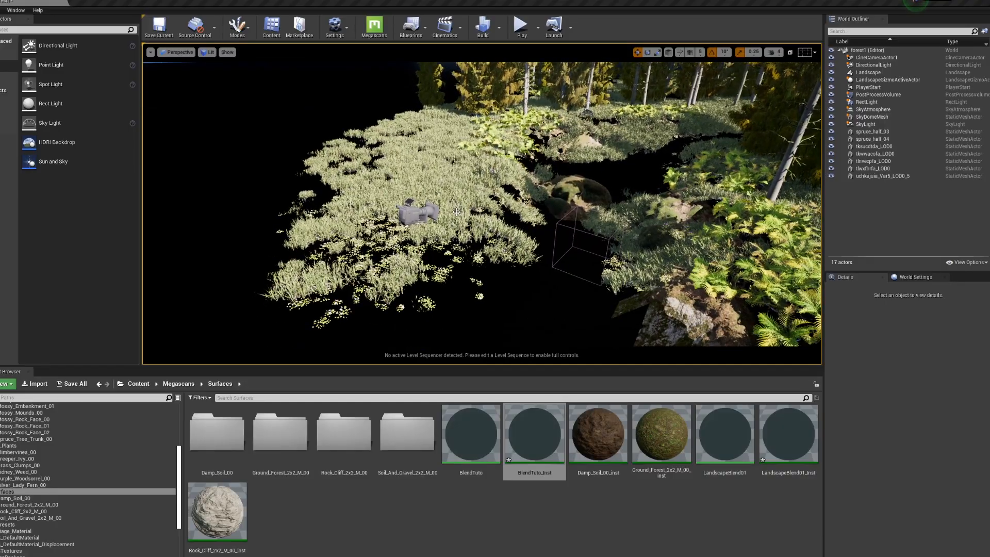
Switch to Landscape mode and bring up its Paint tools.
{"action": "left_click", "coordinate": [237, 26]}
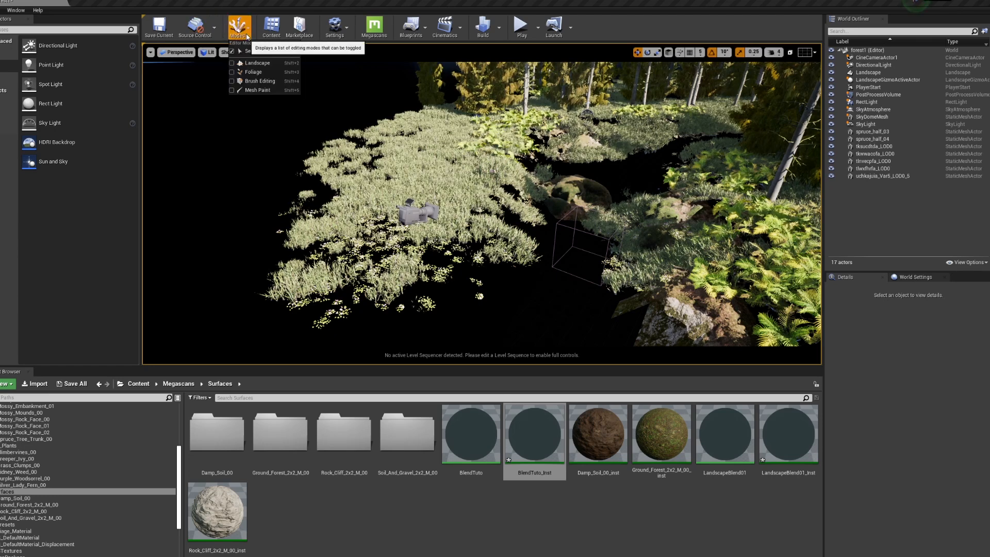
{"action": "left_click", "coordinate": [257, 63]}
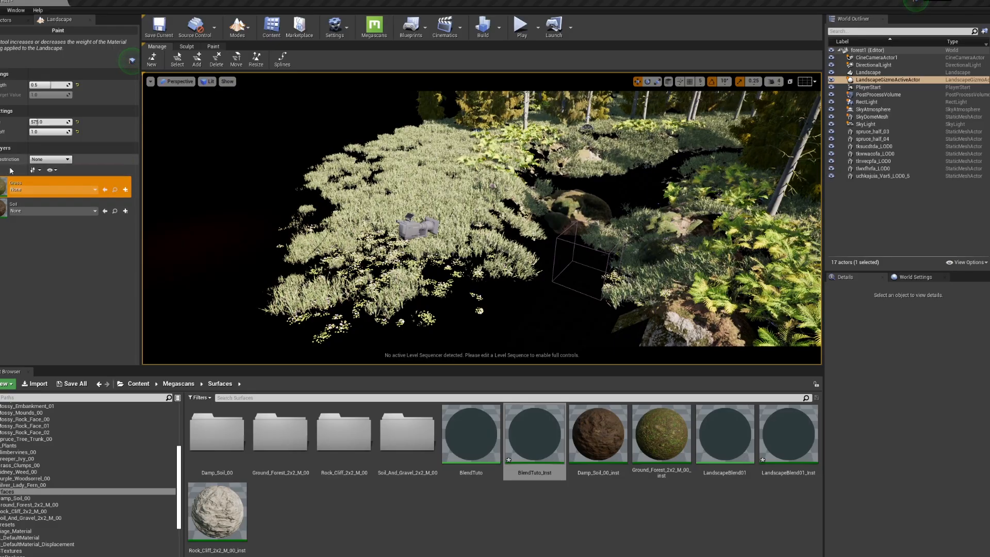
{"action": "left_click", "coordinate": [213, 46]}
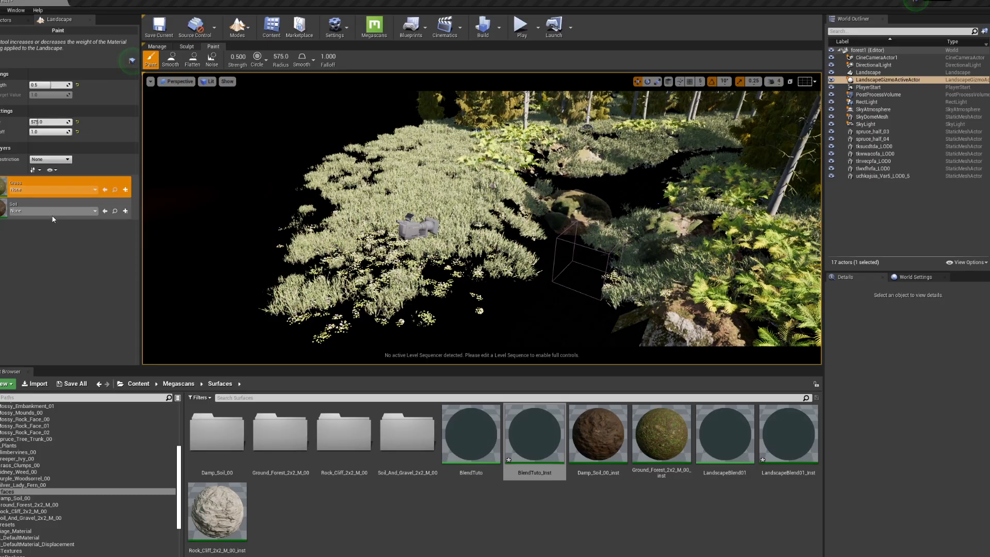
Create a weight-blended layer info named Grass_LayerInfo for the Grass layer in forest1_sharedassets.
{"action": "left_click", "coordinate": [126, 190]}
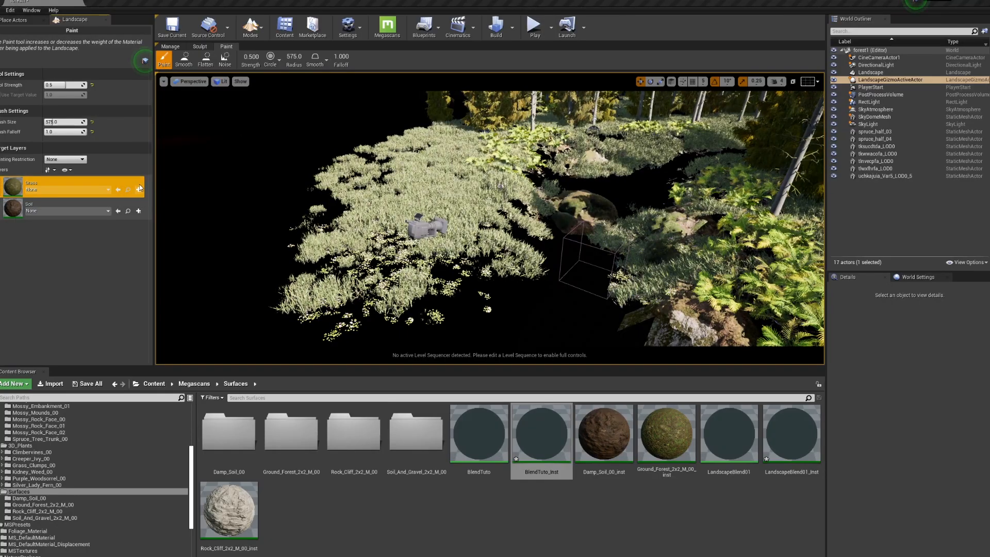
{"action": "left_click", "coordinate": [139, 189]}
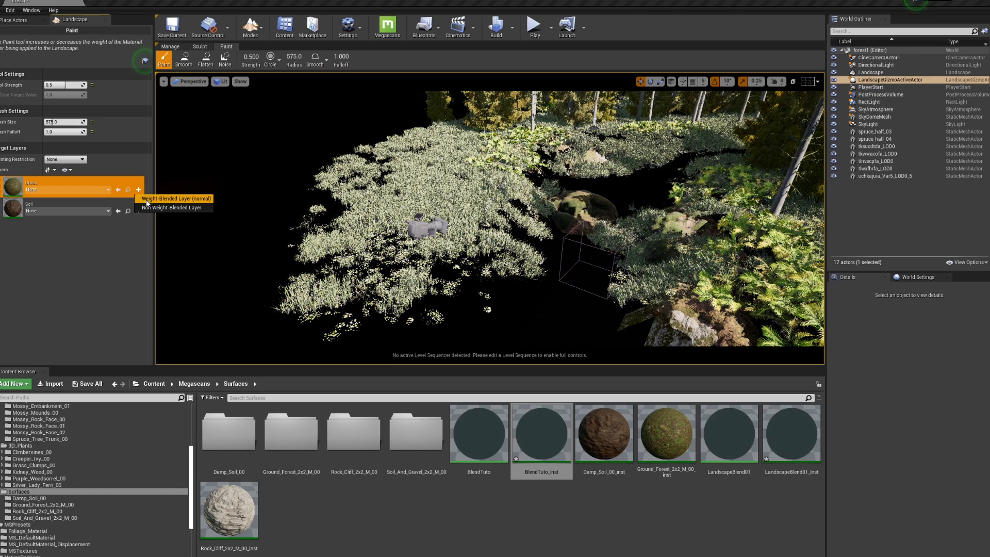
{"action": "left_click", "coordinate": [171, 199]}
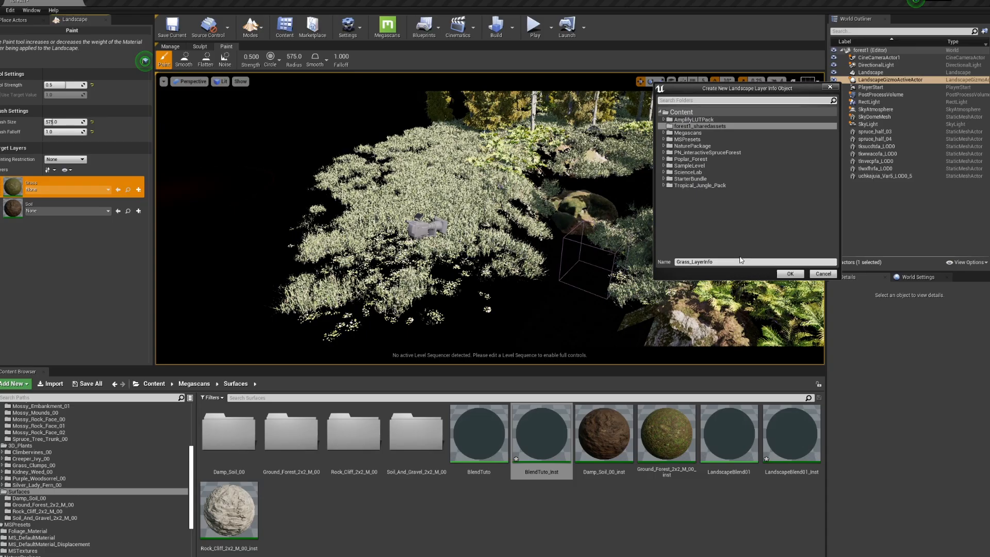
{"action": "left_click", "coordinate": [791, 274]}
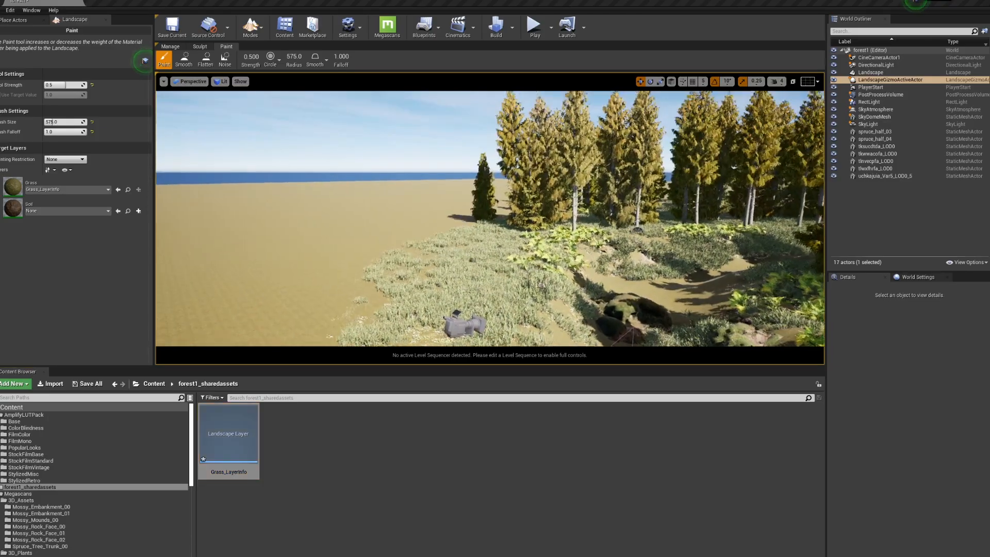
Create a weight-blended layer info named Soil_LayerInfo for the Soil layer.
{"action": "right_click_drag", "start_coordinate": [381, 227], "coordinate": [382, 289]}
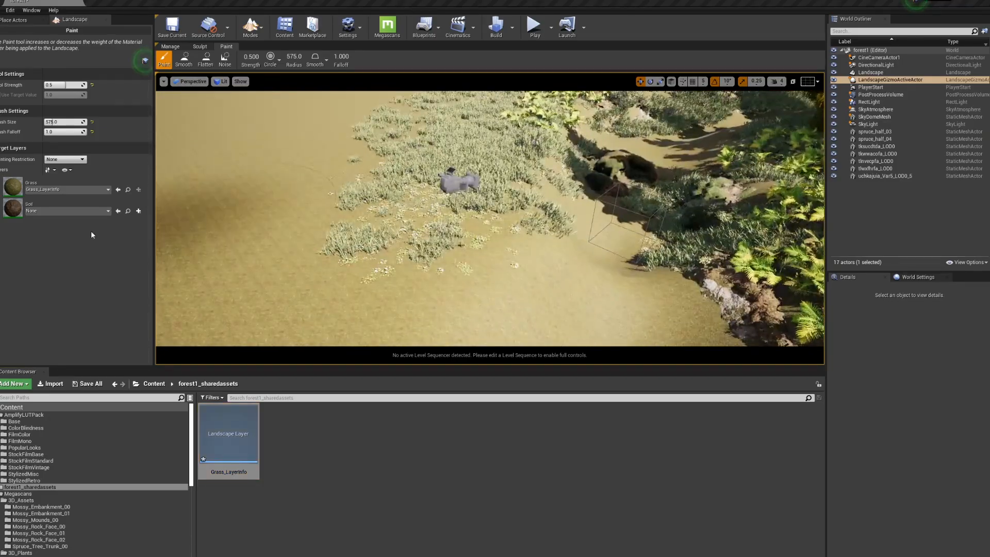
{"action": "left_click", "coordinate": [138, 211]}
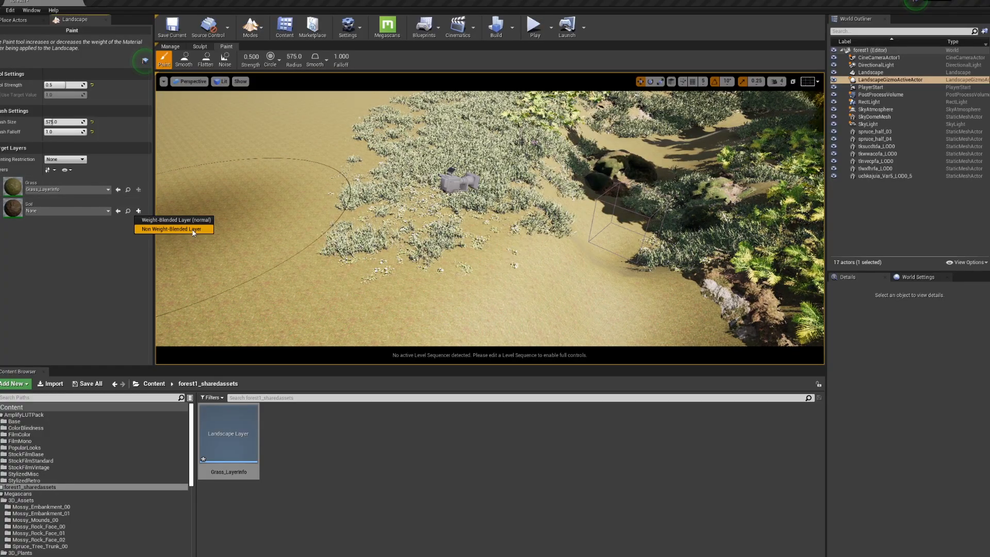
{"action": "left_click", "coordinate": [175, 220]}
{"action": "left_click", "coordinate": [794, 274]}
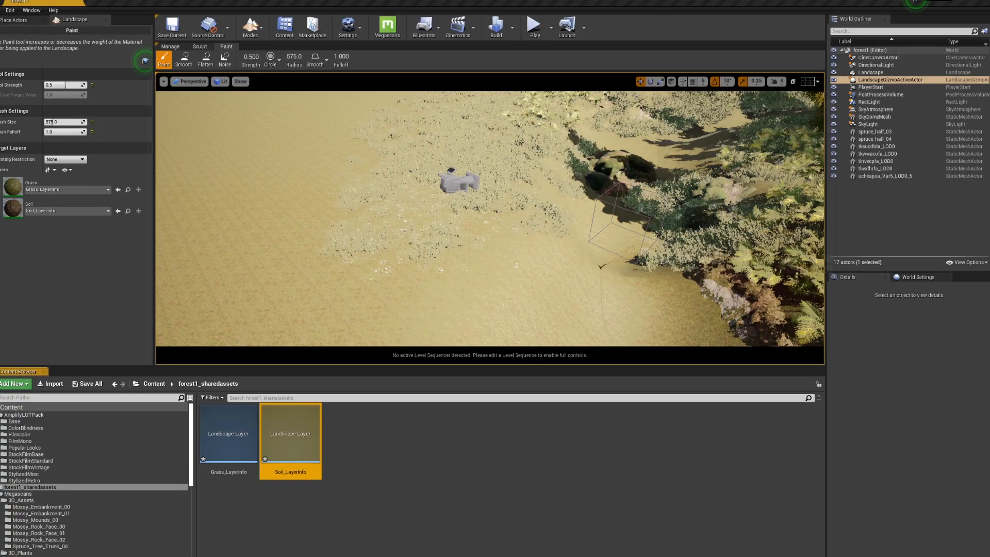
Examine the ground texture's scale and repetition on the landscape, from a distance and close up.
{"action": "right_click_drag", "start_coordinate": [459, 303], "coordinate": [482, 260]}
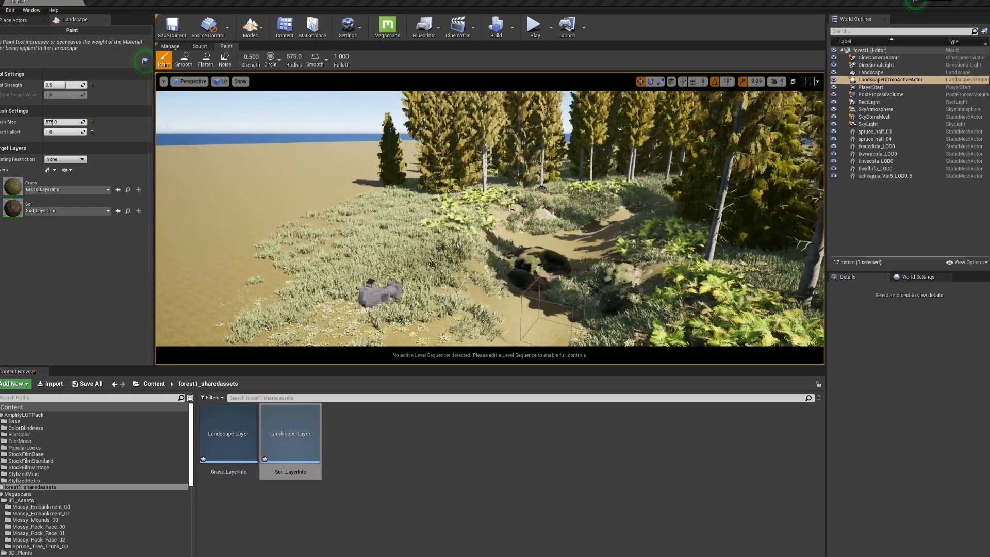
{"action": "mouse_move", "coordinate": [523, 255]}
{"action": "right_mouse_down"}
{"action": "mouse_move", "coordinate": [433, 276]}
{"action": "mouse_move", "coordinate": [430, 255]}
{"action": "mouse_move", "coordinate": [522, 273]}
{"action": "mouse_move", "coordinate": [397, 324]}
{"action": "mouse_move", "coordinate": [389, 289]}
{"action": "mouse_move", "coordinate": [371, 273]}
{"action": "mouse_move", "coordinate": [397, 346]}
{"action": "mouse_move", "coordinate": [474, 337]}
{"action": "mouse_move", "coordinate": [417, 343]}
{"action": "mouse_move", "coordinate": [422, 350]}
{"action": "right_mouse_up"}
{"action": "key", "text": "w"}
{"action": "key", "text": "s"}
{"action": "key", "text": "w"}
{"action": "key", "text": "s"}
{"action": "mouse_move", "coordinate": [327, 183]}
{"action": "right_mouse_down"}
{"action": "mouse_move", "coordinate": [333, 129]}
{"action": "mouse_move", "coordinate": [325, 207]}
{"action": "mouse_move", "coordinate": [328, 183]}
{"action": "right_mouse_up"}
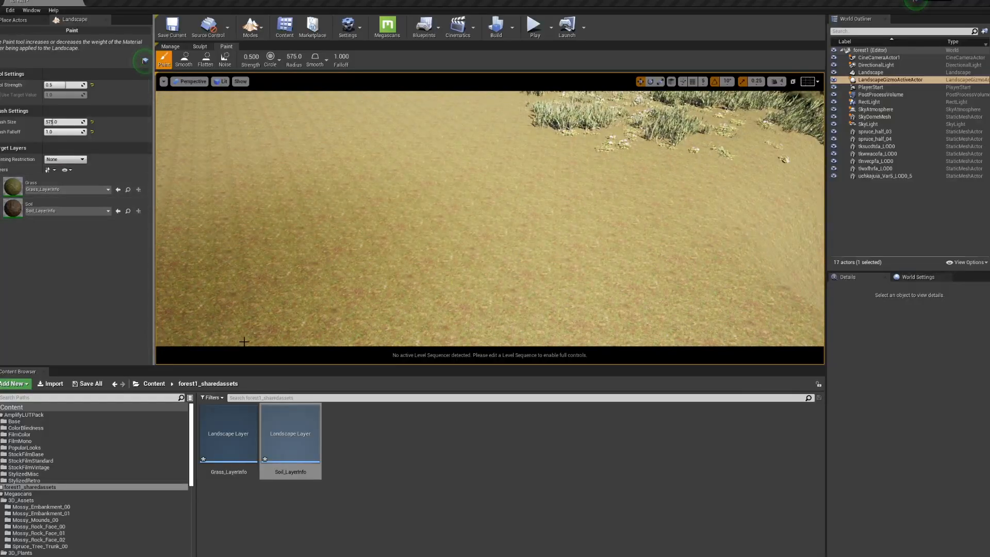
Open the BlendTuto_Inst material instance from the Megascans Surfaces folder.
{"action": "left_click", "coordinate": [152, 384]}
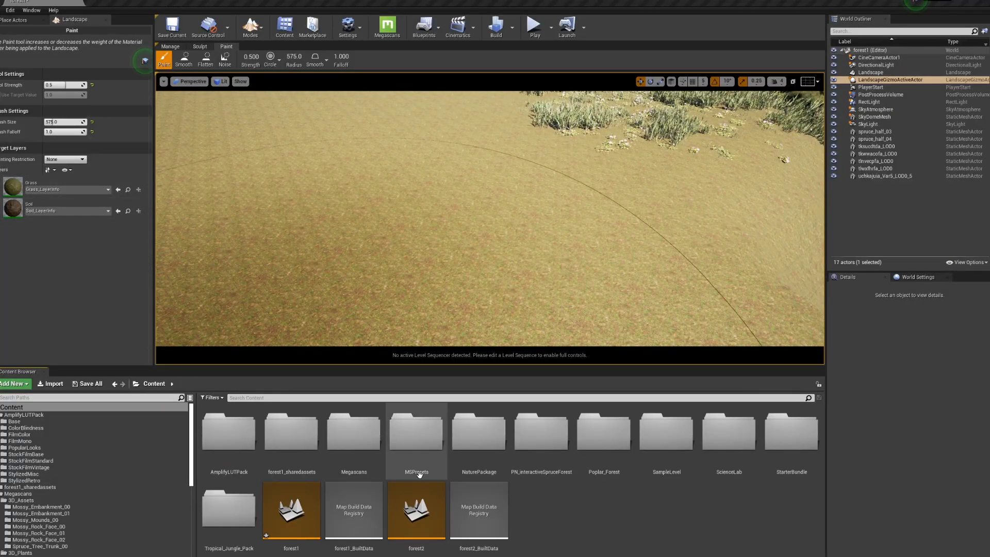
{"action": "double_click", "coordinate": [353, 431]}
{"action": "double_click", "coordinate": [352, 433]}
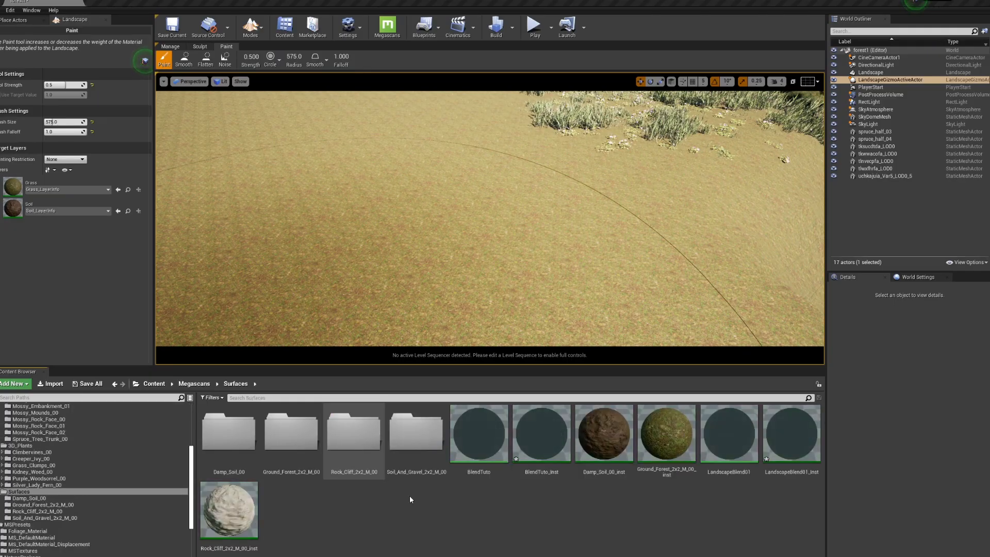
{"action": "double_click", "coordinate": [546, 445]}
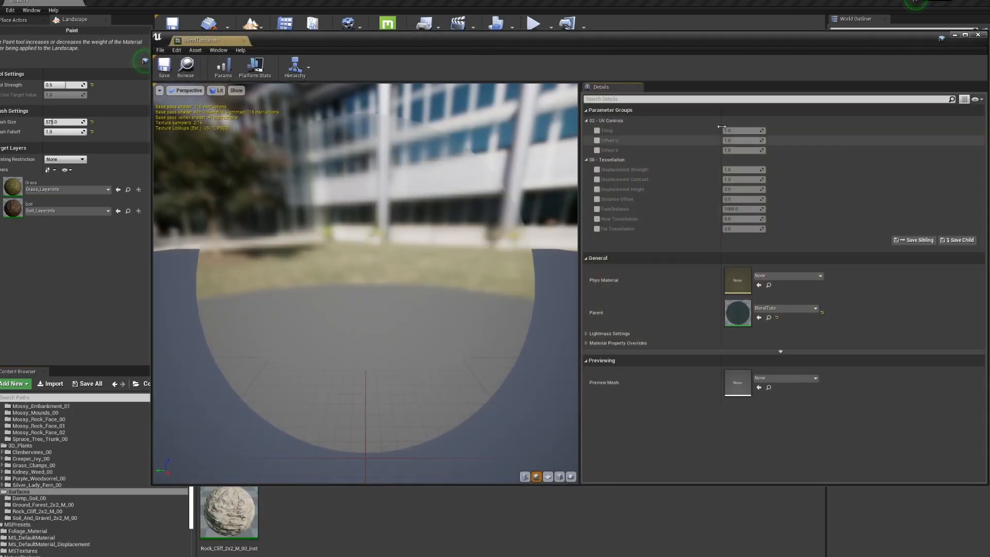
Enable the Tiling parameter under UV Controls, set it to 0.2, and minimize the instance editor.
{"action": "left_click_drag", "start_coordinate": [749, 46], "coordinate": [723, 42]}
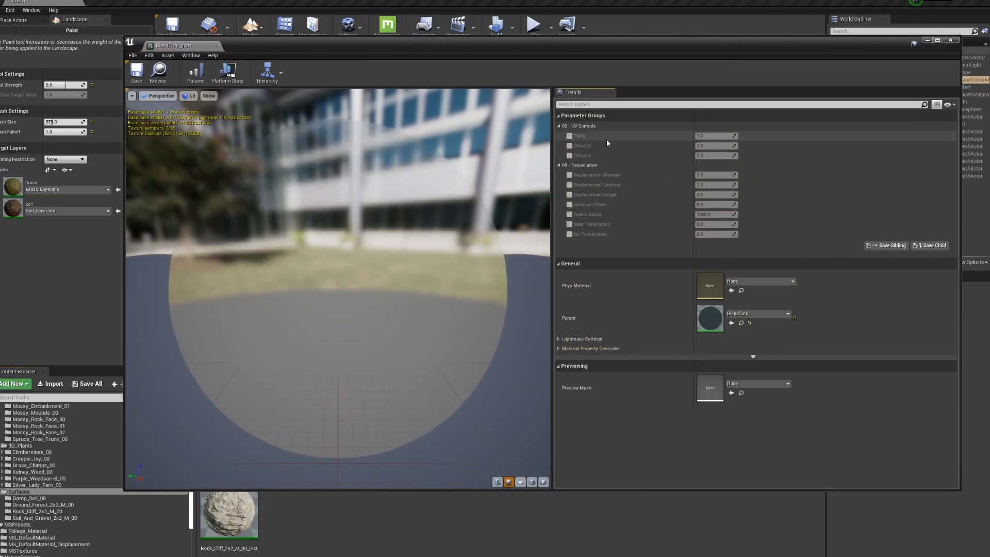
{"action": "left_click", "coordinate": [569, 136]}
{"action": "left_click", "coordinate": [714, 136]}
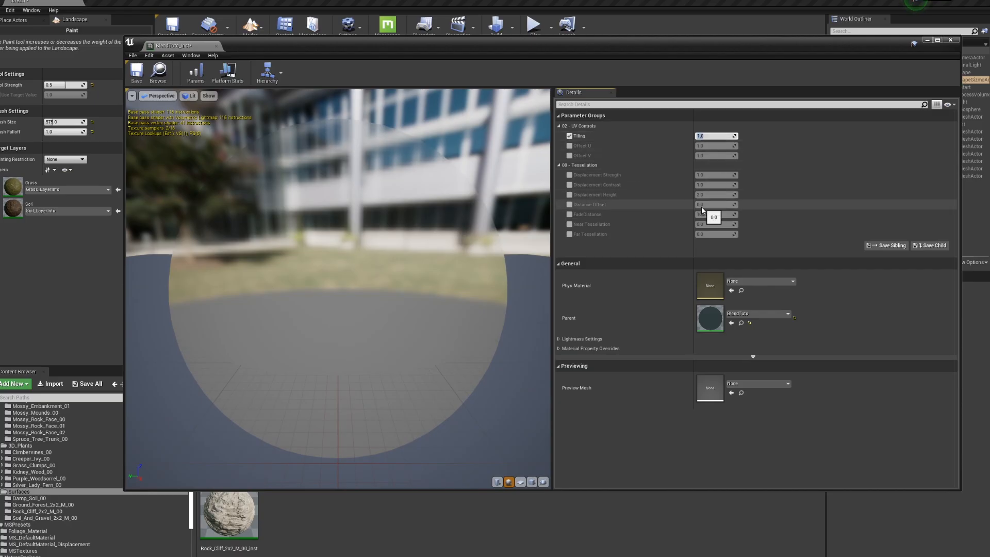
{"action": "type", "text": "0.2"}
{"action": "key", "text": "Return"}
{"action": "left_click", "coordinate": [926, 41]}
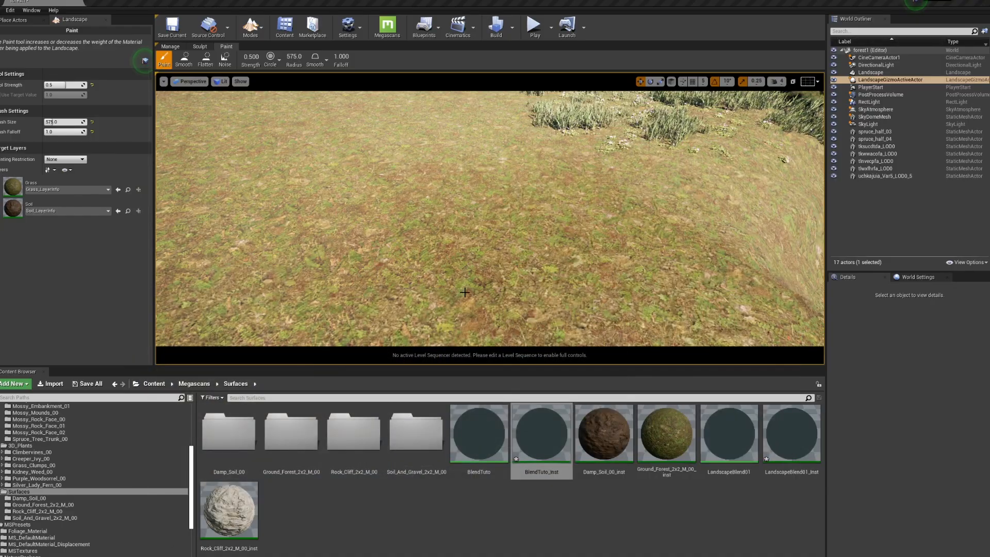
Check the new tiling across the landscape, reopening the BlendTuto_Inst editor beside the scene, and close the editor.
{"action": "right_click_drag", "start_coordinate": [489, 219], "coordinate": [335, 232]}
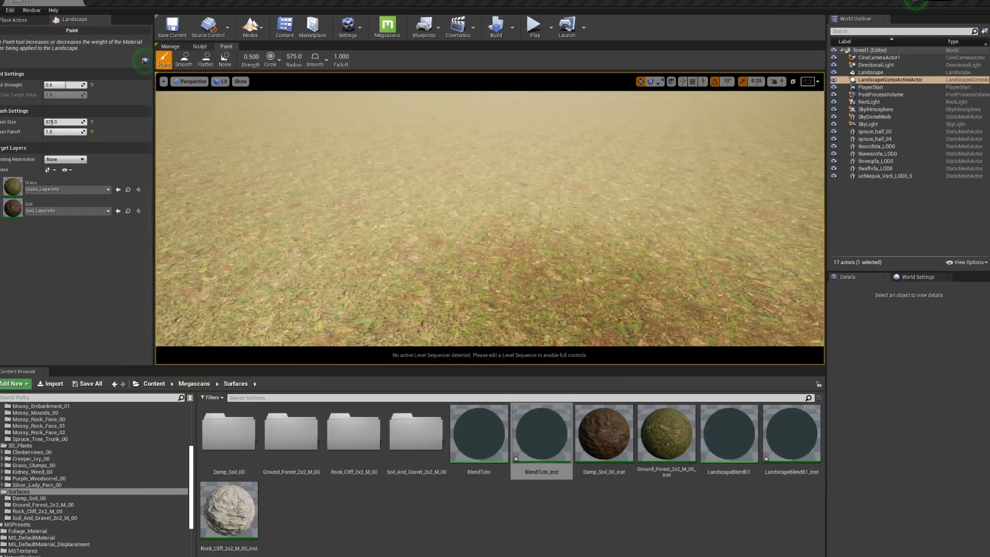
{"action": "left_click", "coordinate": [235, 556]}
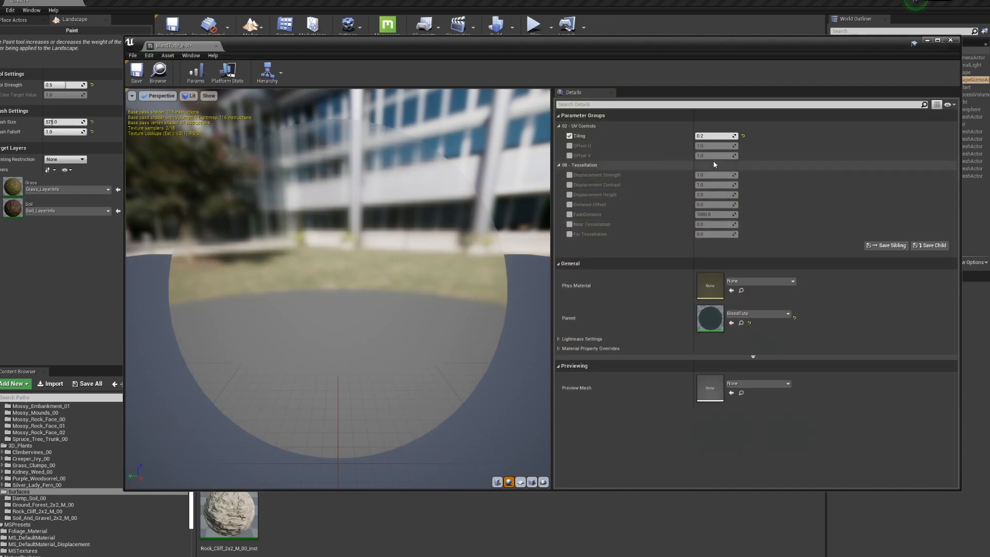
{"action": "left_click", "coordinate": [705, 136]}
{"action": "left_click_drag", "start_coordinate": [744, 48], "coordinate": [973, 5]}
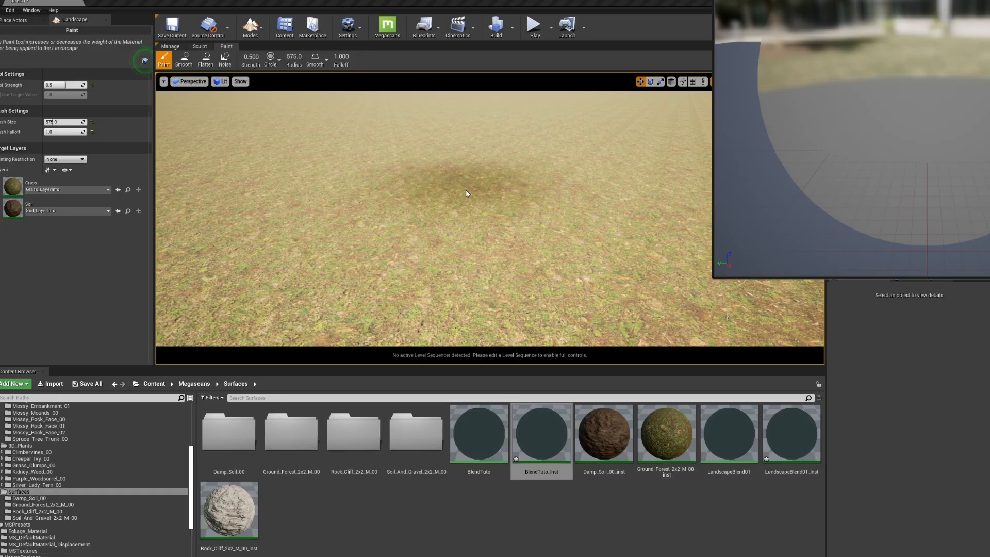
{"action": "right_click_drag", "start_coordinate": [466, 192], "coordinate": [466, 192]}
{"action": "right_click_drag", "start_coordinate": [525, 223], "coordinate": [525, 223]}
{"action": "left_click_drag", "start_coordinate": [989, 0], "coordinate": [777, 55]}
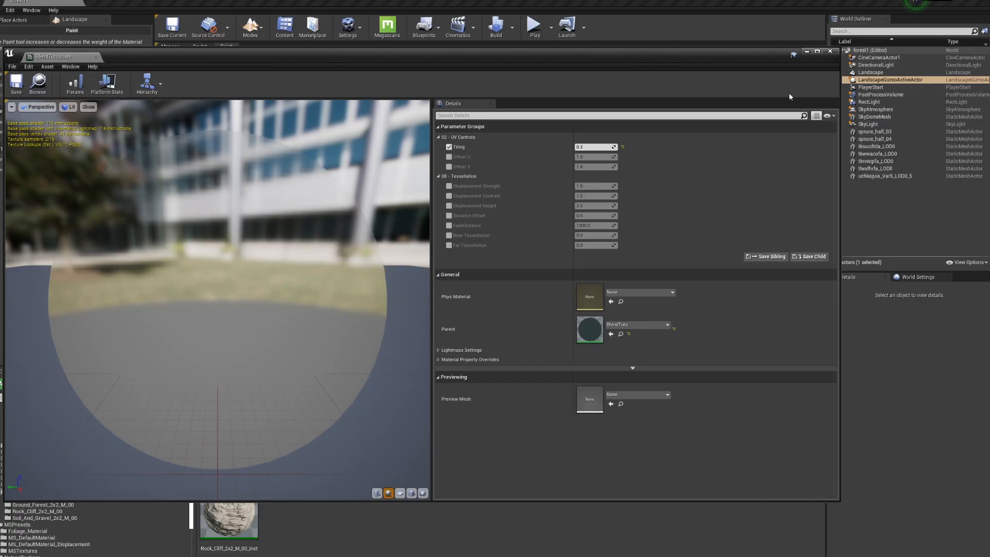
{"action": "left_click", "coordinate": [828, 52]}
{"action": "right_click_drag", "start_coordinate": [618, 243], "coordinate": [618, 243]}
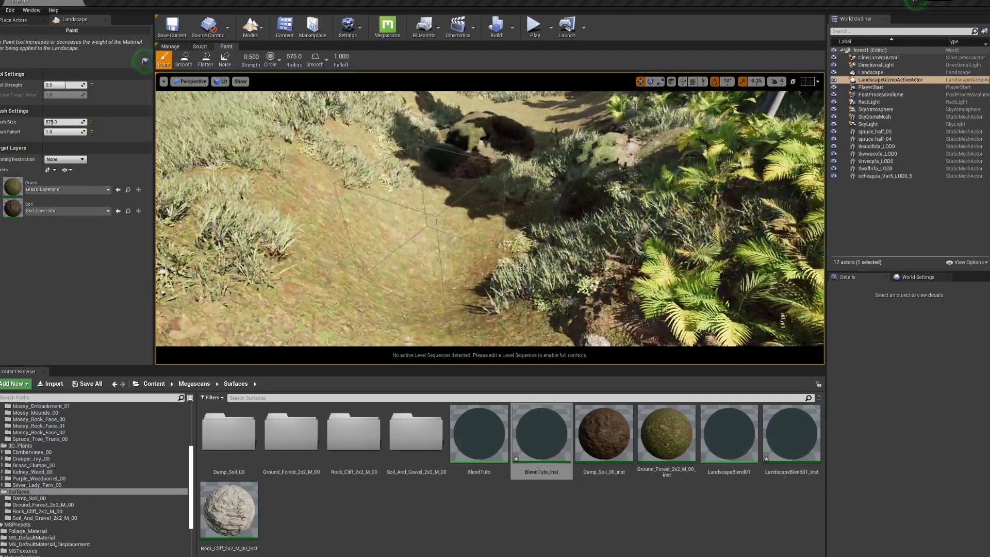
Select the Soil target layer for painting and reduce the brush falloff to about 0.295.
{"action": "left_click", "coordinate": [40, 208]}
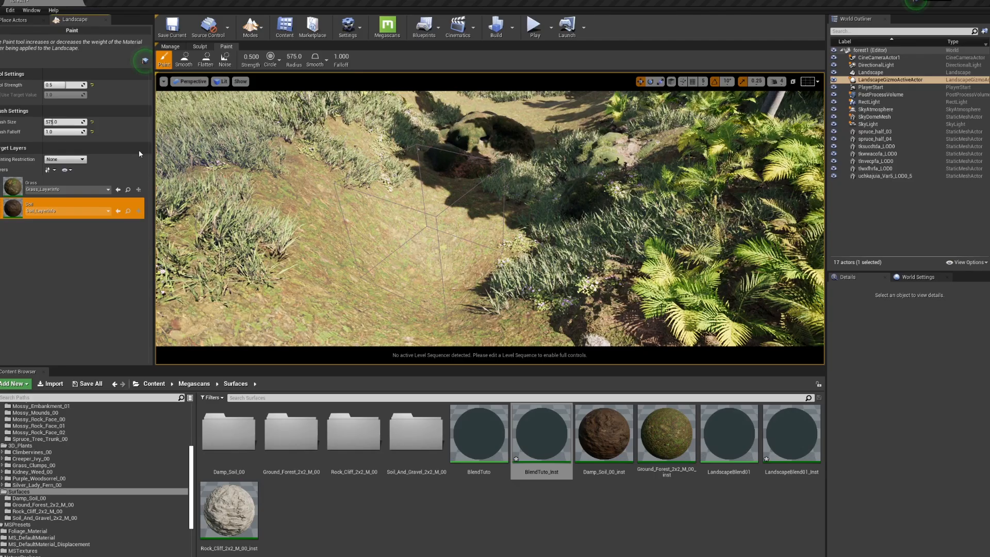
{"action": "left_click_drag", "start_coordinate": [80, 133], "coordinate": [54, 132]}
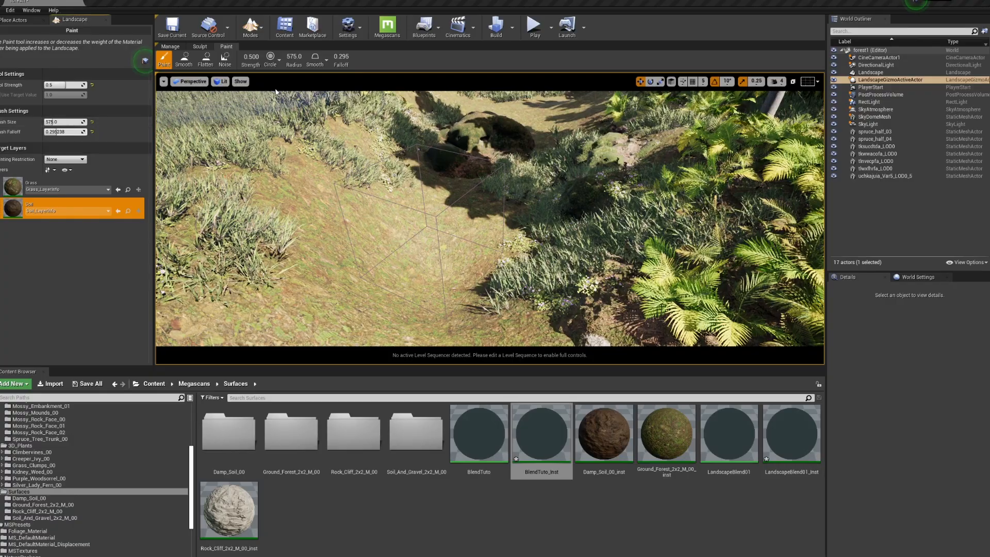
{"action": "key", "text": "bracketright"}
{"action": "key", "text": "bracketright"}
{"action": "key", "text": "bracketright"}
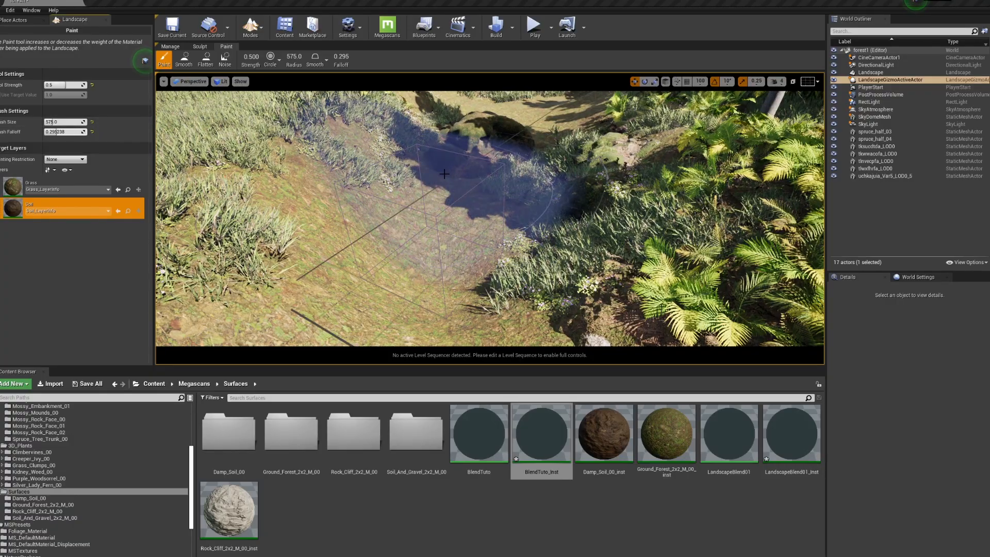
{"action": "key", "text": "bracketleft"}
{"action": "key", "text": "bracketleft"}
{"action": "key", "text": "bracketleft"}
{"action": "right_click_drag", "start_coordinate": [360, 222], "coordinate": [322, 203]}
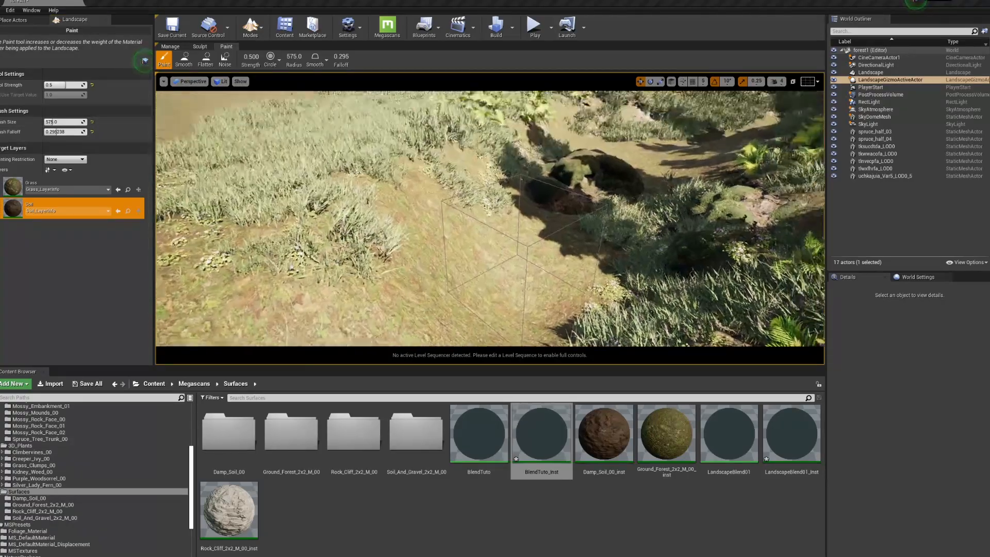
Set the paint brush falloff to about 0.429 and the brush size to 355.
{"action": "right_click_drag", "start_coordinate": [437, 218], "coordinate": [402, 221]}
{"action": "key", "text": "bracketright"}
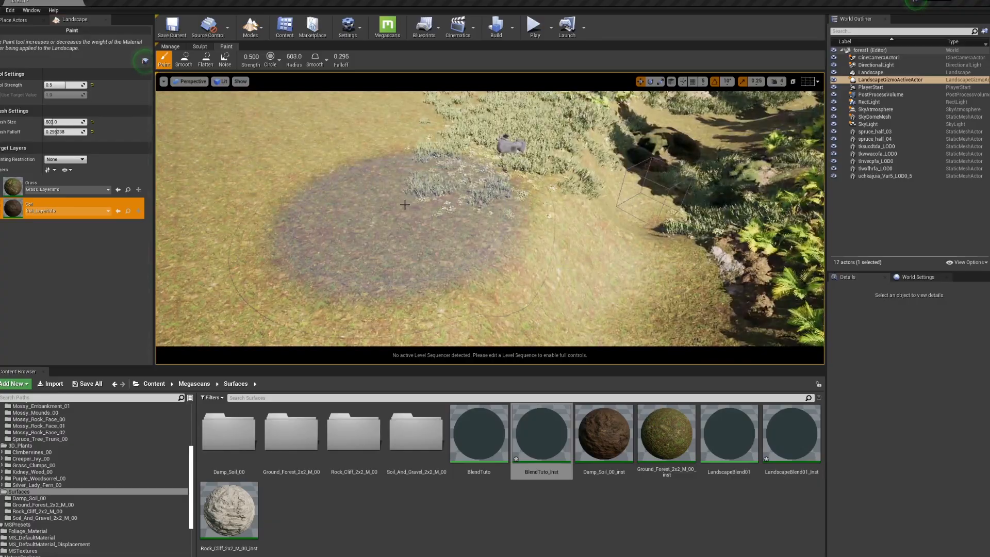
{"action": "key", "text": "bracketright"}
{"action": "key", "text": "bracketright"}
{"action": "key", "text": "bracketleft"}
{"action": "key", "text": "bracketleft"}
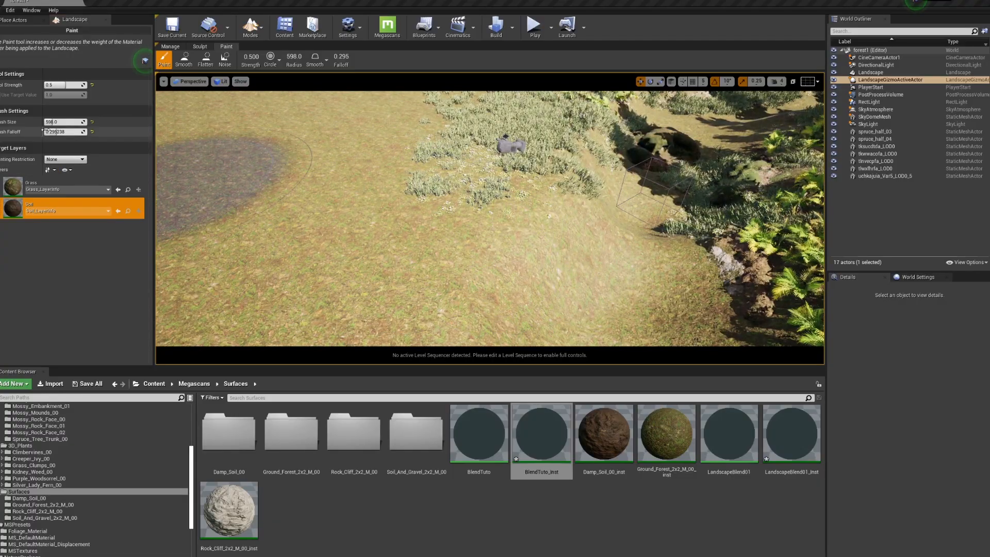
{"action": "left_click_drag", "start_coordinate": [56, 132], "coordinate": [61, 132]}
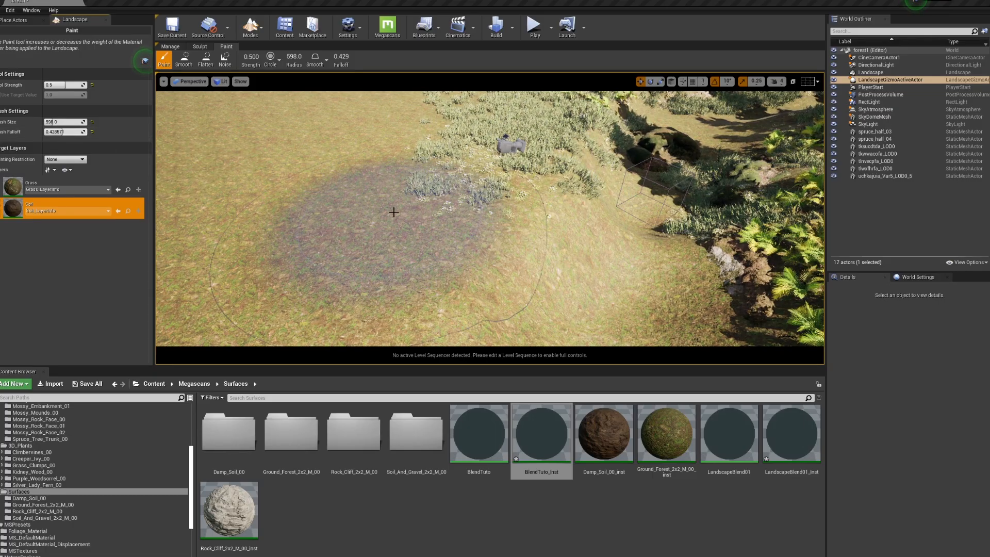
{"action": "right_click_drag", "start_coordinate": [517, 216], "coordinate": [494, 215]}
{"action": "key", "text": "bracketleft"}
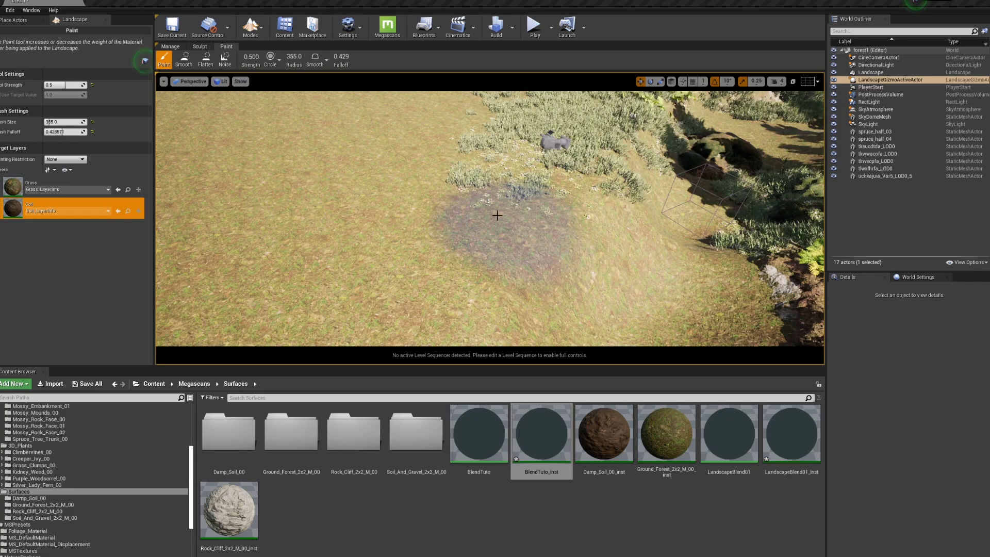
Paint the Soil layer along the bottom of the ravine, up to the mossy boulders.
{"action": "mouse_move", "coordinate": [447, 212]}
{"action": "right_mouse_down"}
{"action": "mouse_move", "coordinate": [542, 190]}
{"action": "mouse_move", "coordinate": [549, 220]}
{"action": "right_mouse_up"}
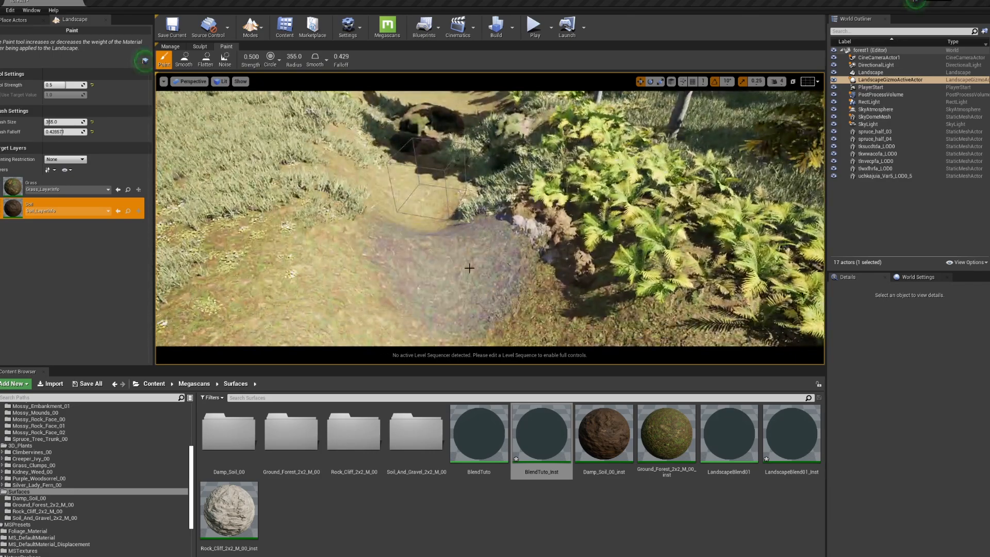
{"action": "mouse_move", "coordinate": [434, 196]}
{"action": "right_mouse_down"}
{"action": "mouse_move", "coordinate": [432, 167]}
{"action": "mouse_move", "coordinate": [438, 206]}
{"action": "right_mouse_up"}
{"action": "key", "text": "w"}
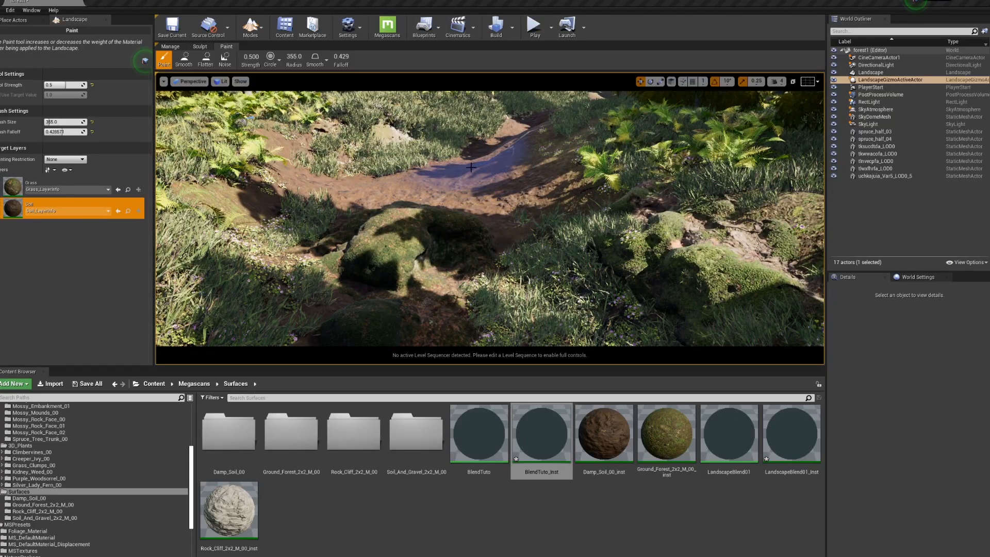
Examine the painted soil in the ravine up close and from farther back around the mossy boulder.
{"action": "mouse_move", "coordinate": [516, 217]}
{"action": "right_mouse_down"}
{"action": "mouse_move", "coordinate": [505, 149]}
{"action": "mouse_move", "coordinate": [518, 239]}
{"action": "mouse_move", "coordinate": [510, 234]}
{"action": "mouse_move", "coordinate": [512, 268]}
{"action": "mouse_move", "coordinate": [507, 237]}
{"action": "mouse_move", "coordinate": [510, 281]}
{"action": "mouse_move", "coordinate": [507, 220]}
{"action": "mouse_move", "coordinate": [523, 268]}
{"action": "mouse_move", "coordinate": [515, 270]}
{"action": "mouse_move", "coordinate": [513, 218]}
{"action": "right_mouse_up"}
{"action": "key", "text": "w"}
{"action": "key", "text": "w"}
{"action": "key", "text": "s"}
{"action": "key", "text": "w"}
{"action": "key", "text": "s"}
{"action": "key", "text": "w"}
{"action": "key", "text": "s"}
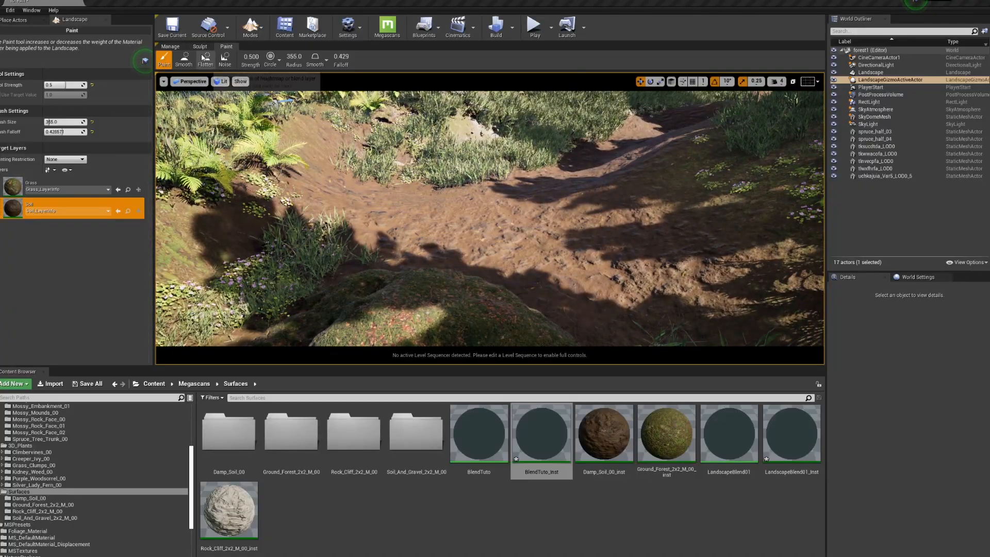
Switch from Landscape to Select mode and open the BlendTuto_Inst material instance.
{"action": "left_click", "coordinate": [252, 25]}
{"action": "left_click", "coordinate": [265, 52]}
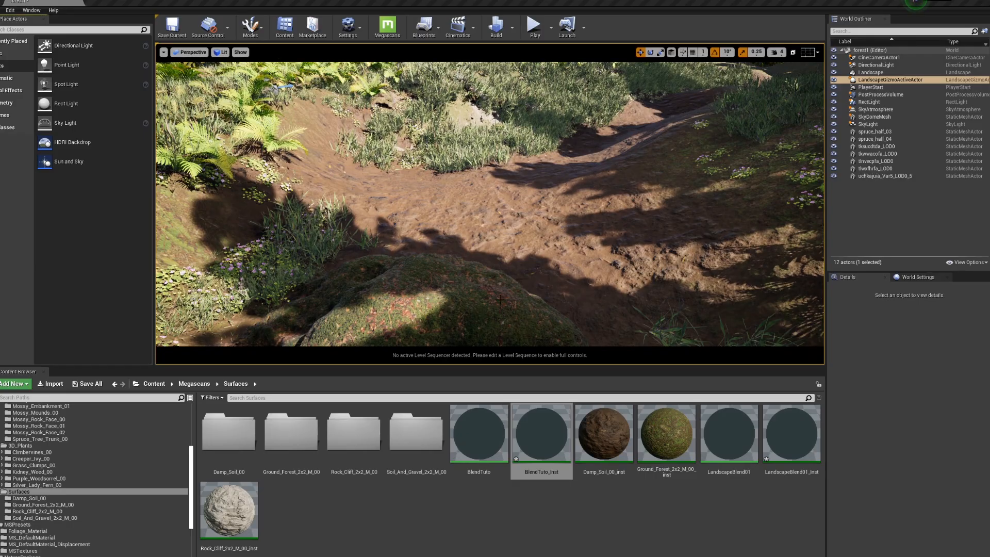
{"action": "double_click", "coordinate": [543, 437]}
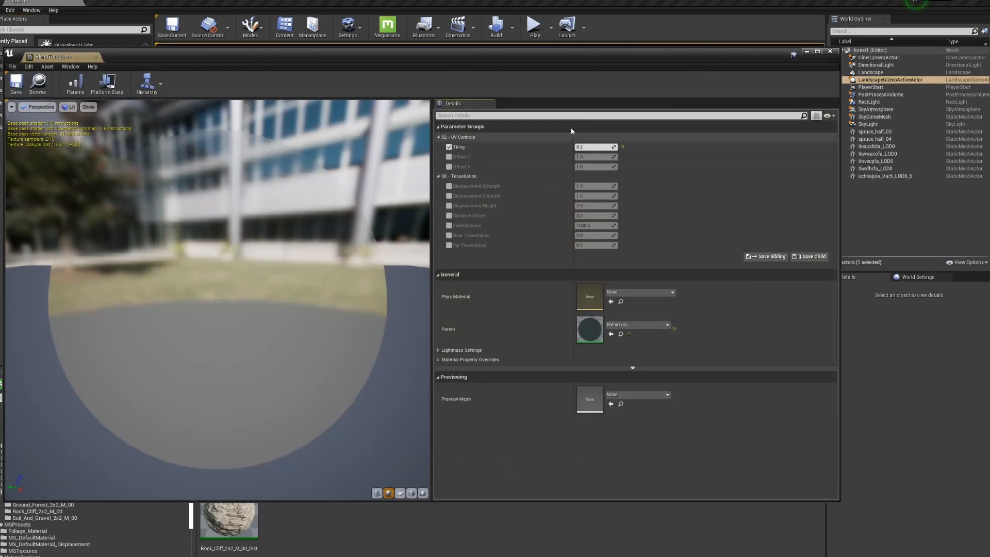
{"action": "left_click_drag", "start_coordinate": [612, 52], "coordinate": [625, 38]}
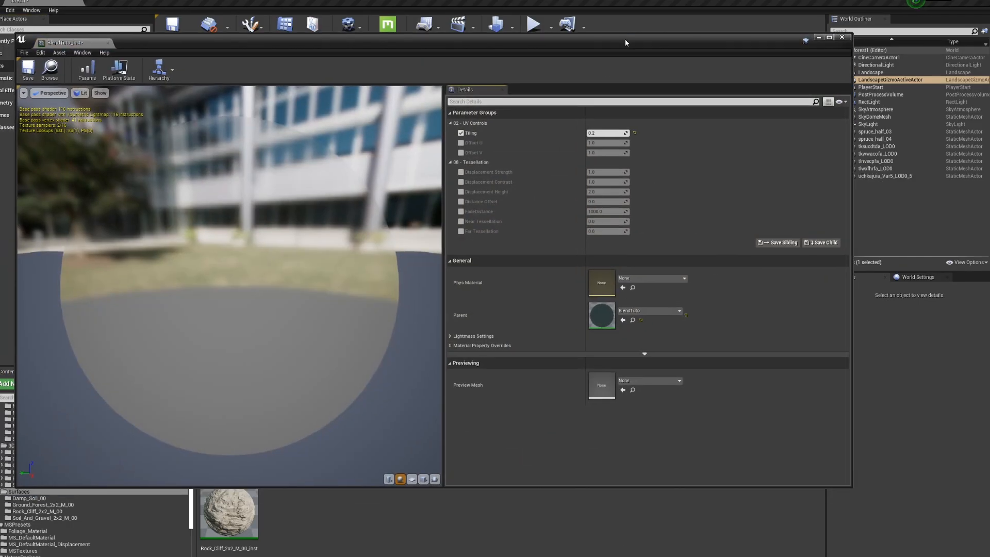
Enable all seven Tessellation parameters, from Displacement Strength through Far Tessellation.
{"action": "left_click", "coordinate": [461, 172]}
{"action": "left_click", "coordinate": [461, 182]}
{"action": "left_click", "coordinate": [460, 192]}
{"action": "left_click", "coordinate": [461, 202]}
{"action": "left_click", "coordinate": [461, 212]}
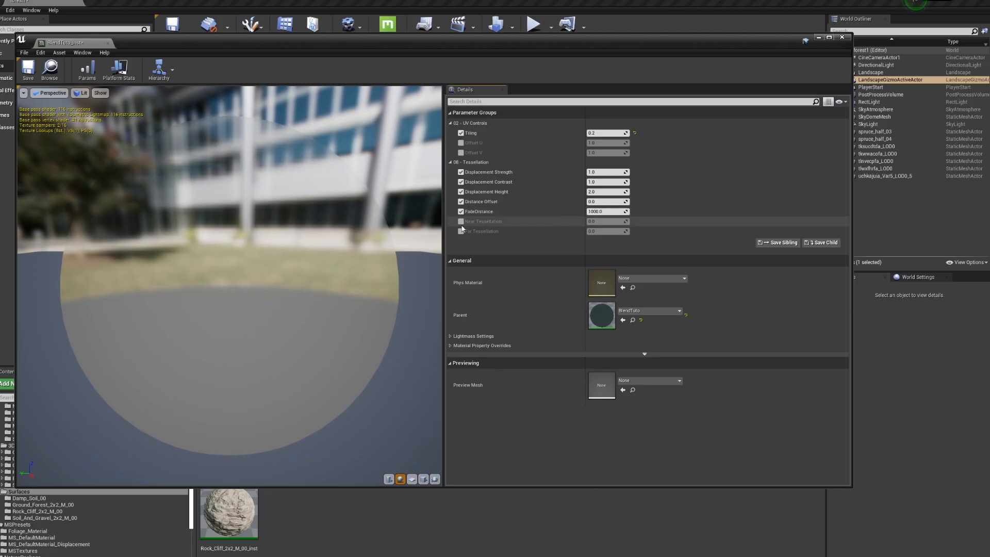
{"action": "left_click", "coordinate": [461, 231]}
{"action": "left_click", "coordinate": [461, 221]}
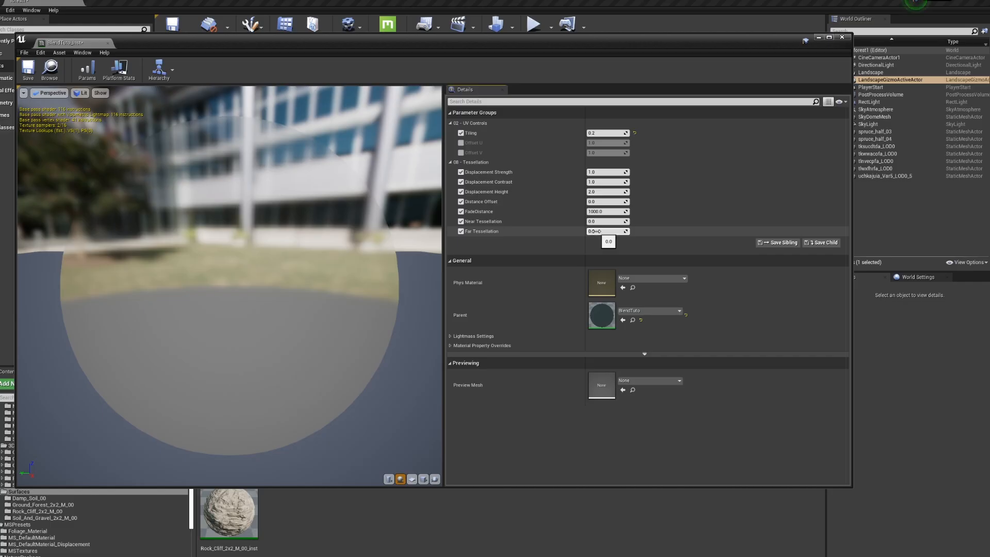
Set both Far Tessellation and Near Tessellation to 20.
{"action": "type", "text": "20"}
{"action": "key", "text": "Return"}
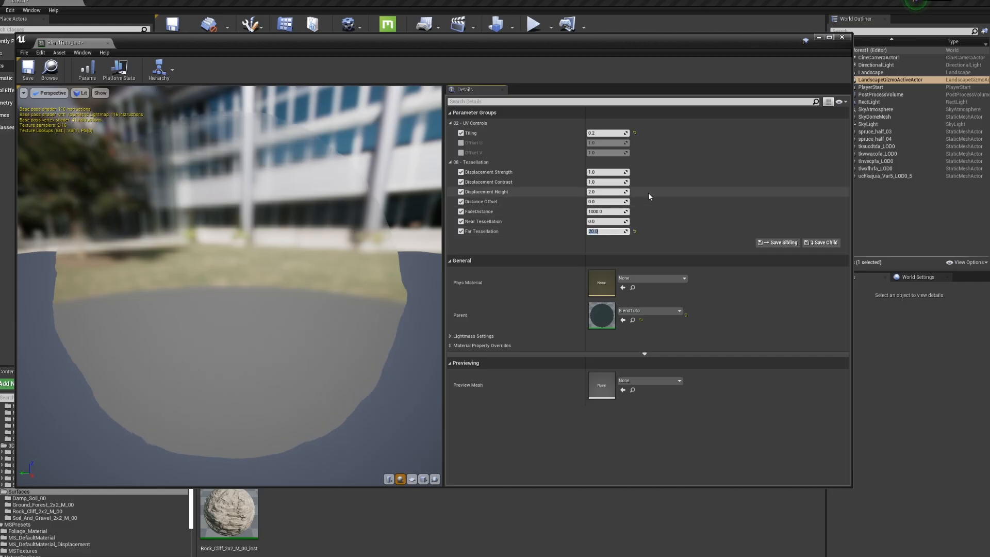
{"action": "left_click", "coordinate": [606, 221]}
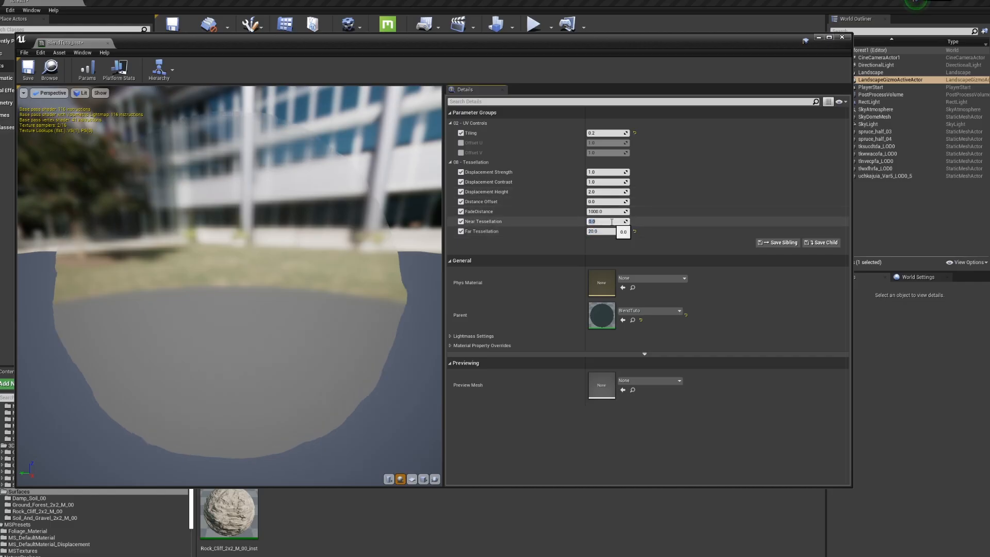
{"action": "type", "text": "20"}
{"action": "key", "text": "Return"}
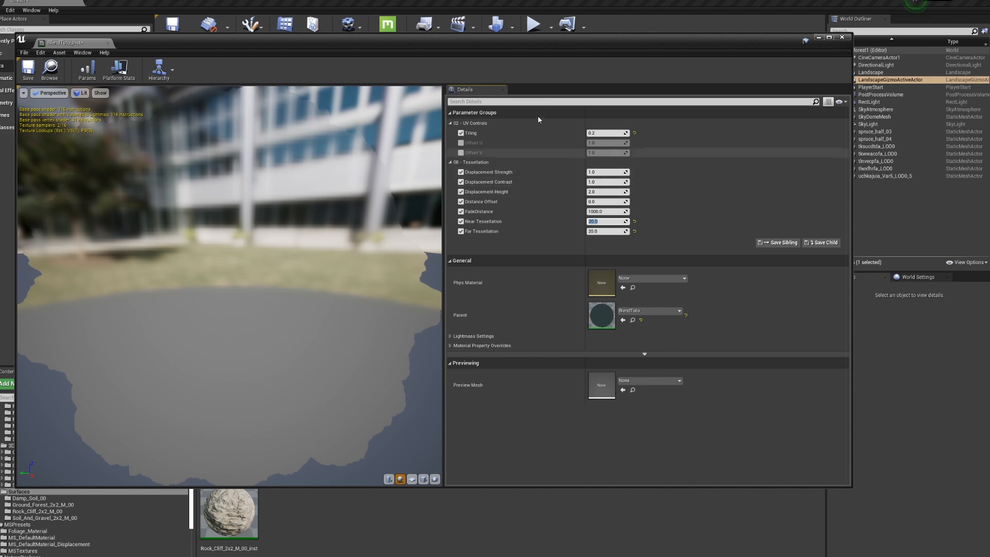
Set Displacement Contrast to 0.5 and reposition the instance editor so the ravine can be seen beside it.
{"action": "left_click_drag", "start_coordinate": [557, 43], "coordinate": [595, 55]}
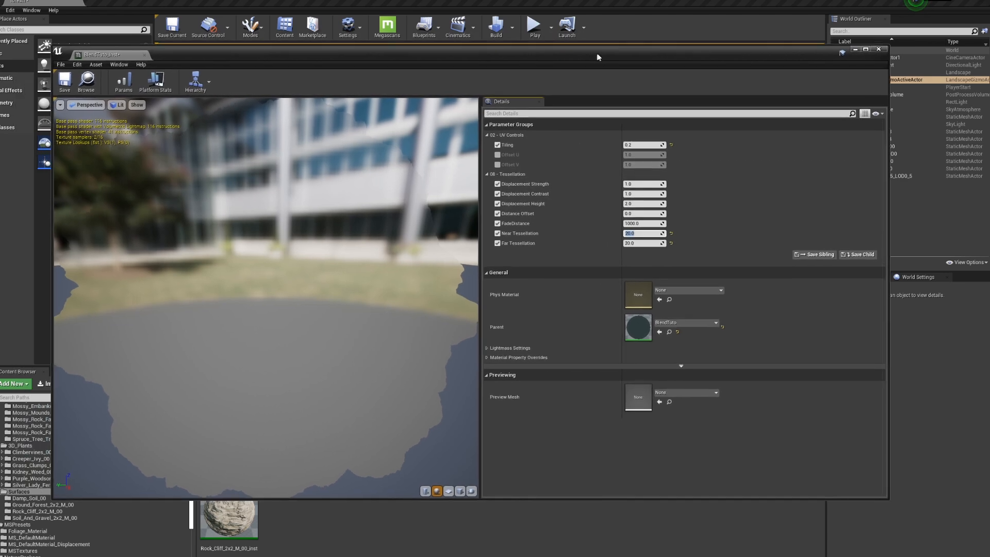
{"action": "left_click", "coordinate": [641, 194]}
{"action": "type", "text": "0.5"}
{"action": "key", "text": "Return"}
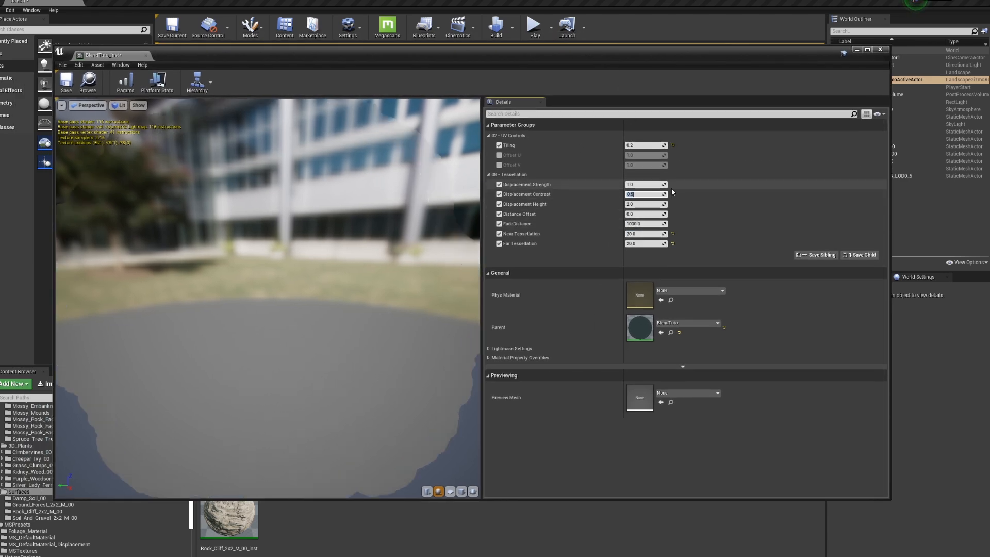
{"action": "left_click_drag", "start_coordinate": [800, 52], "coordinate": [797, 390]}
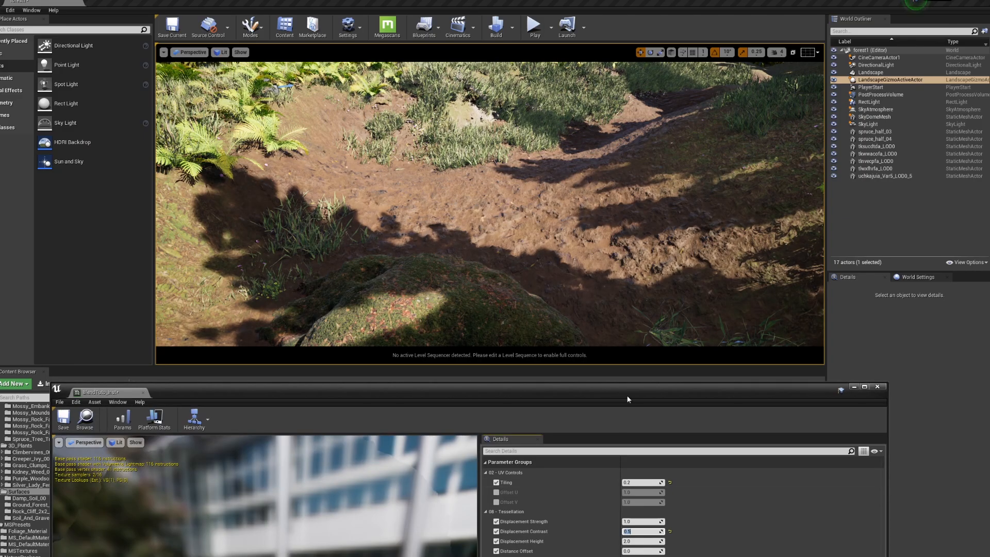
{"action": "left_click_drag", "start_coordinate": [627, 395], "coordinate": [639, 151]}
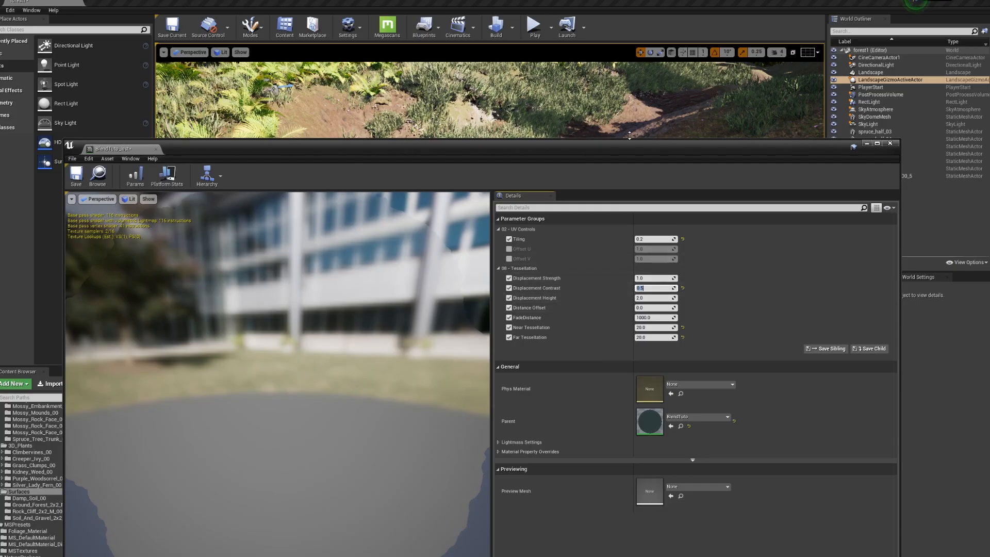
{"action": "left_click_drag", "start_coordinate": [639, 144], "coordinate": [624, 247]}
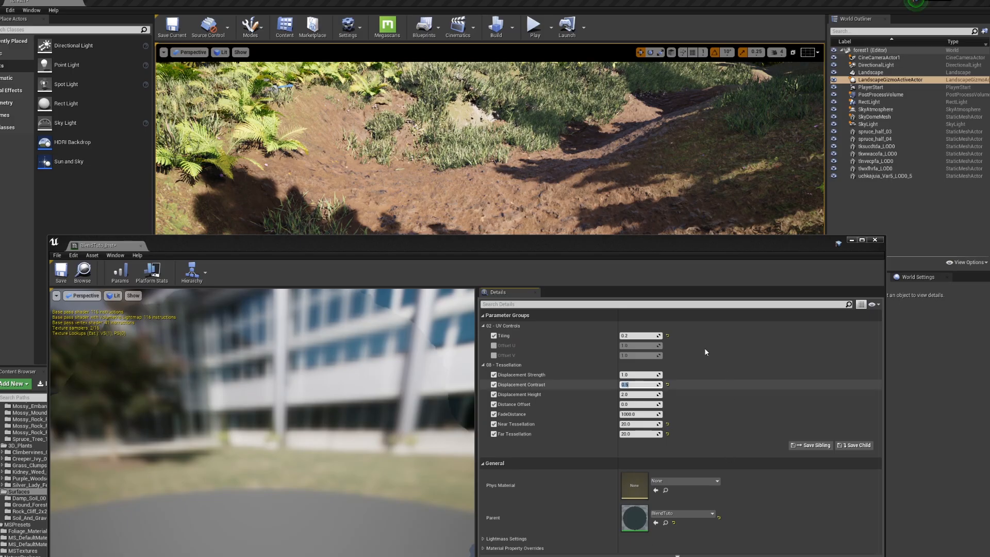
Try a Displacement Contrast of about 0.66 and reset the parameter to its default.
{"action": "left_click", "coordinate": [602, 394]}
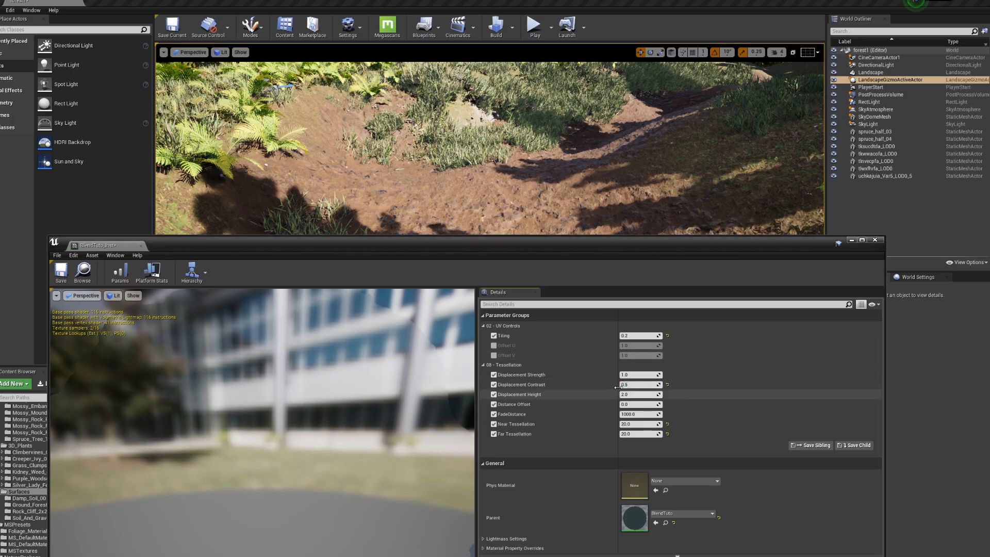
{"action": "left_click_drag", "start_coordinate": [625, 385], "coordinate": [628, 384]}
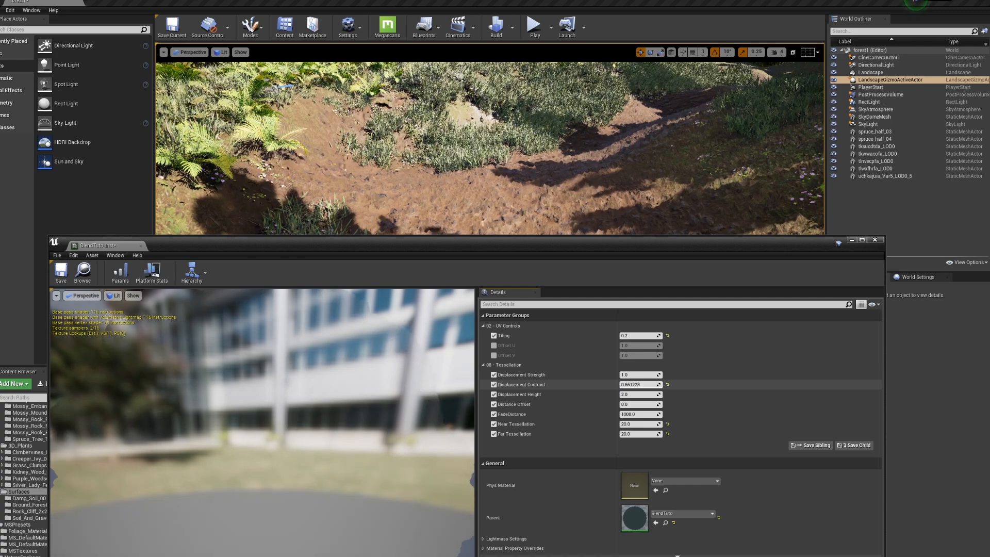
{"action": "left_click", "coordinate": [640, 384]}
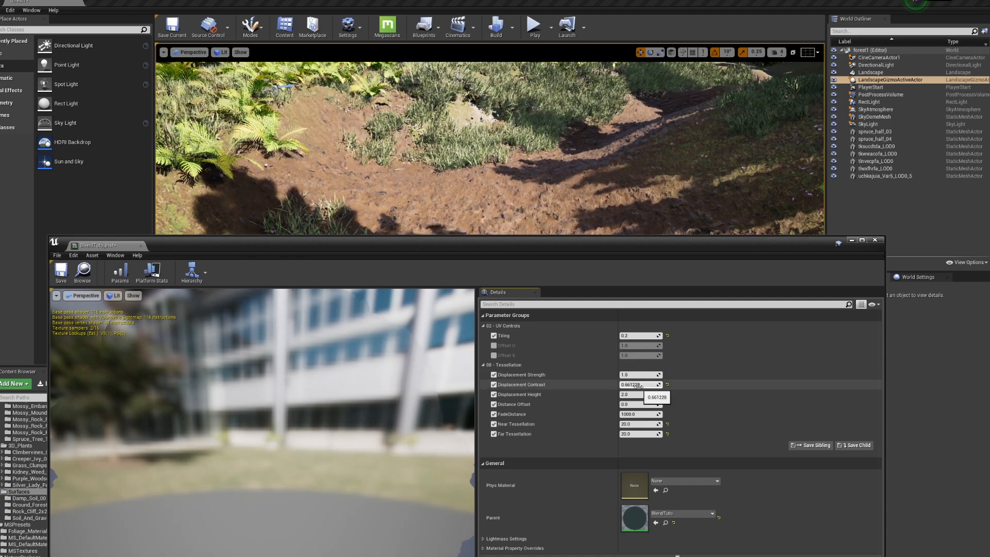
{"action": "left_click", "coordinate": [671, 386]}
{"action": "left_click", "coordinate": [668, 384]}
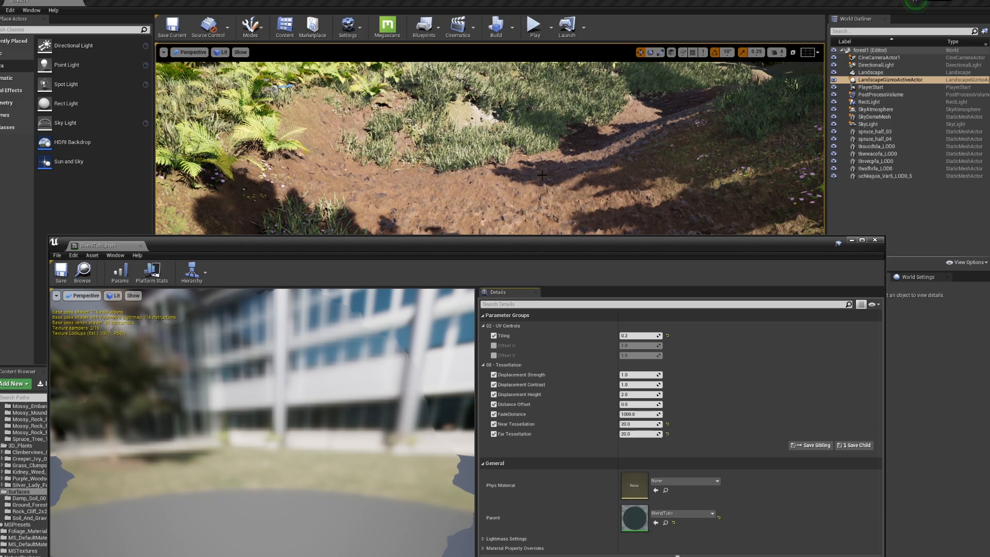
Set Displacement Contrast to 0.5 again and check the soil relief across the ravine.
{"action": "left_click", "coordinate": [627, 384]}
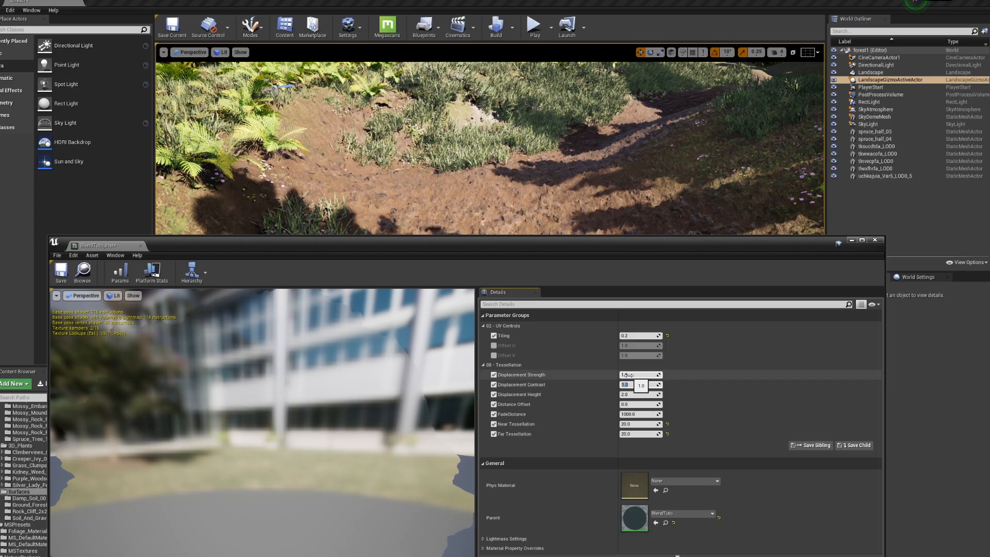
{"action": "type", "text": "0.5"}
{"action": "key", "text": "Return"}
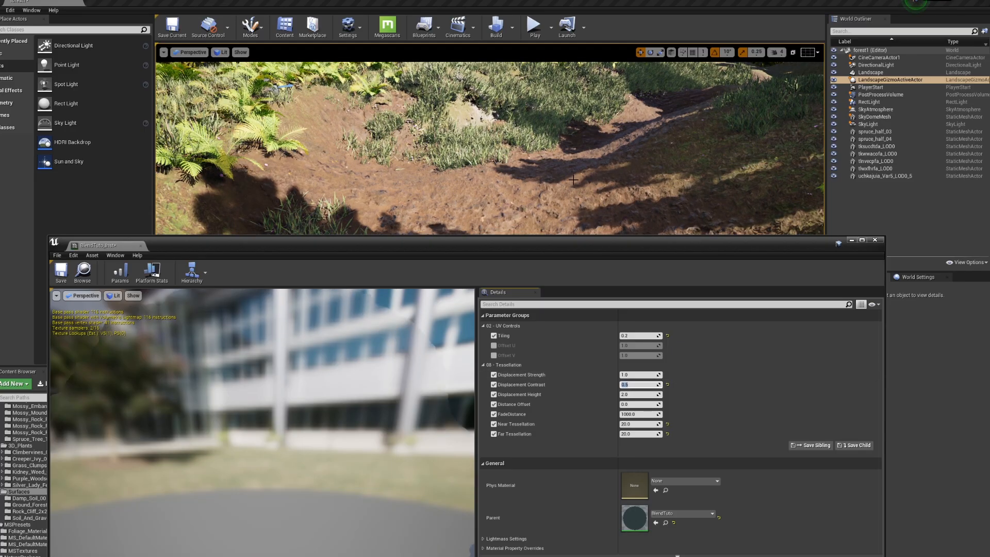
{"action": "left_click_drag", "start_coordinate": [734, 255], "coordinate": [756, 157]}
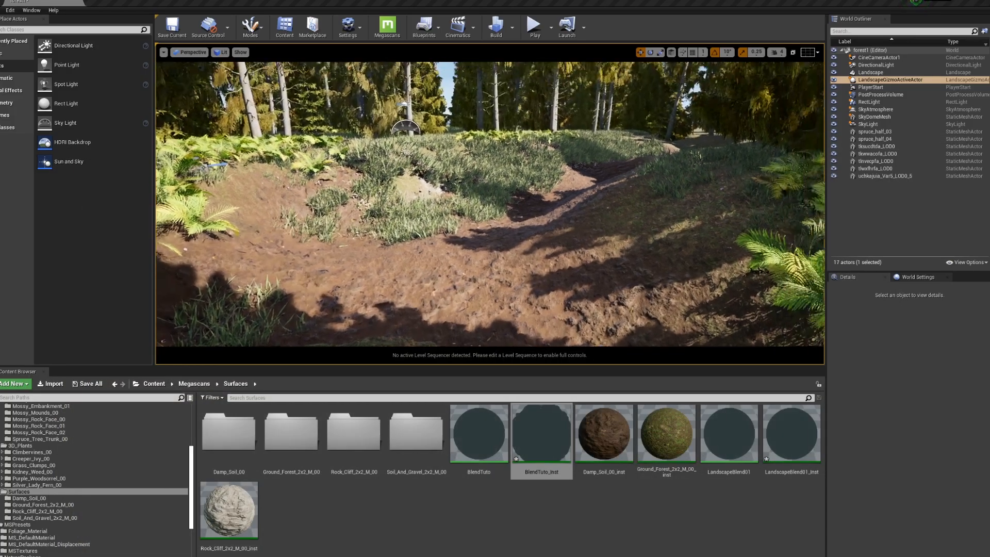
{"action": "right_click_drag", "start_coordinate": [554, 238], "coordinate": [563, 243]}
{"action": "key", "text": "s"}
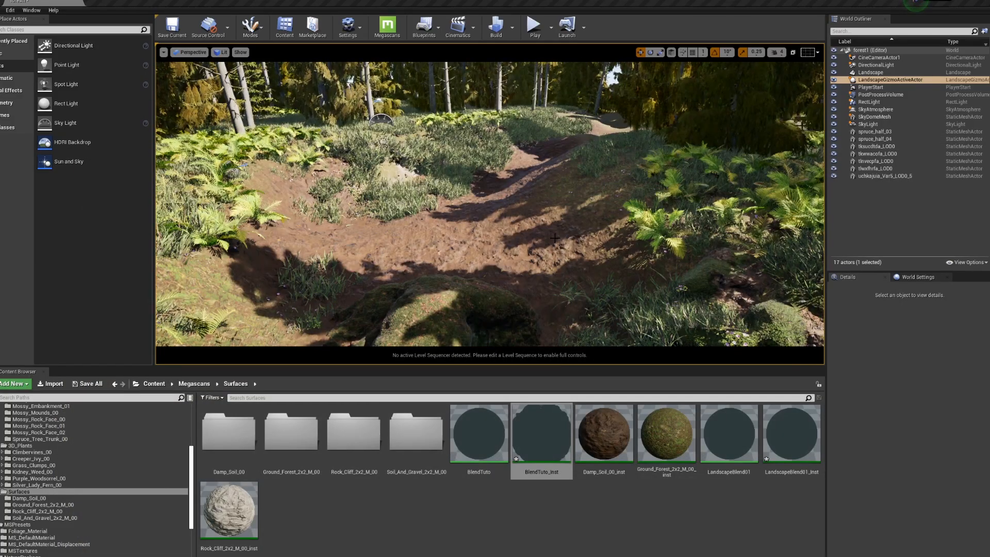